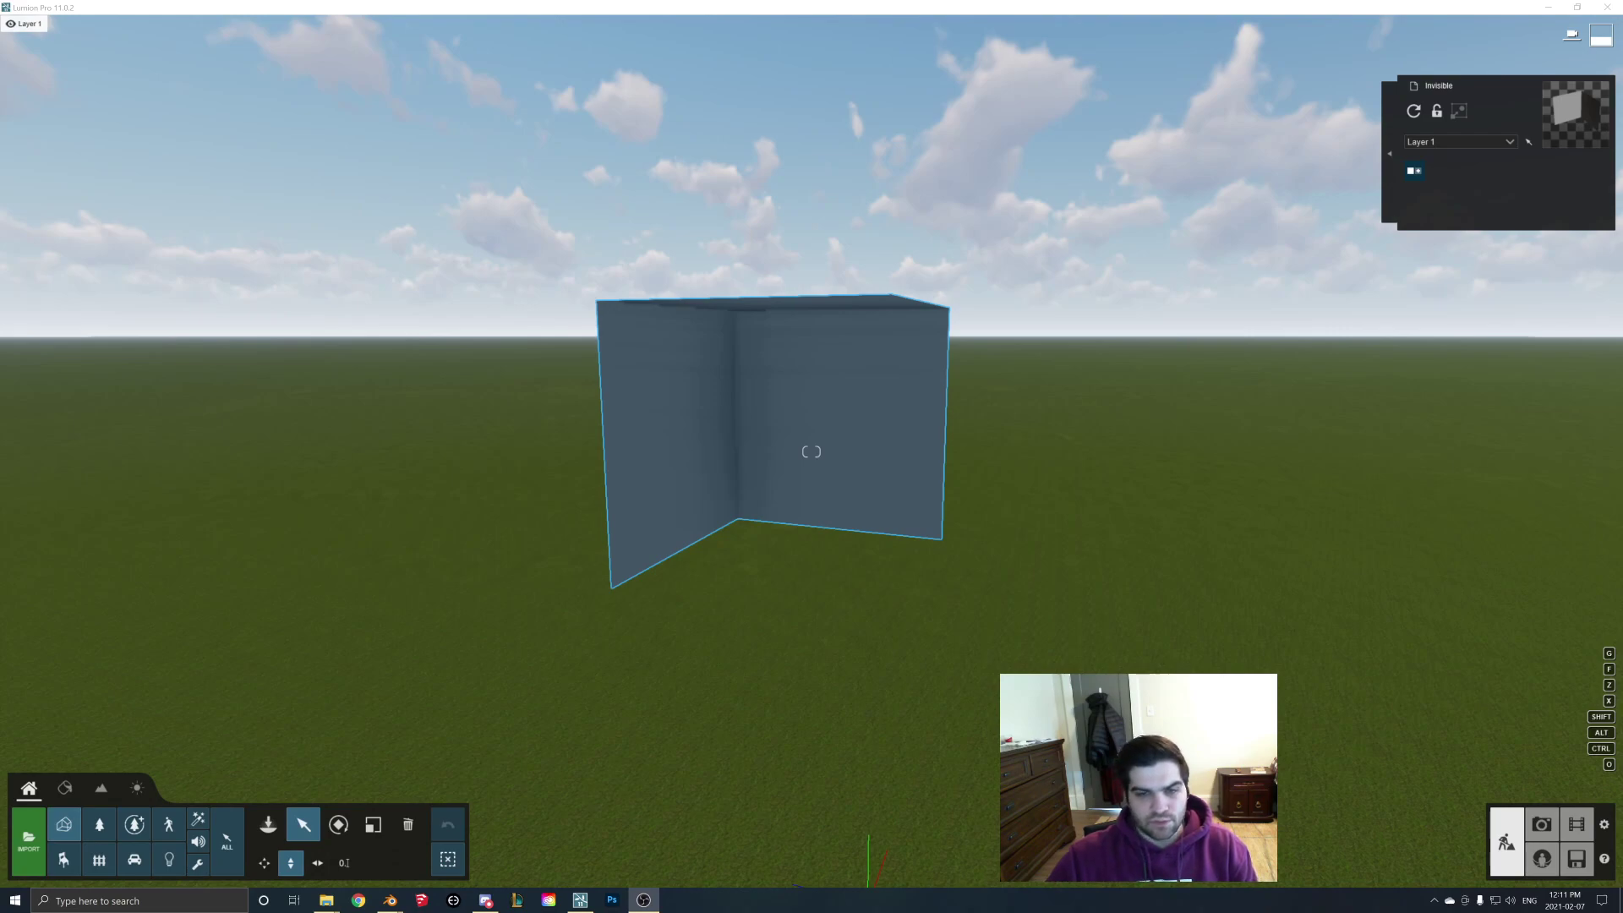
# - Examine the imported cube from several angles to see which of its faces are displayed
pyautogui.moveTo(686, 611); pyautogui.dragTo(558, 583, button='right')
pyautogui.press('w')
pyautogui.press('d')
pyautogui.press('s')
pyautogui.press('w')
pyautogui.moveTo(930, 681); pyautogui.dragTo(967, 673, button='right')
pyautogui.press('s')
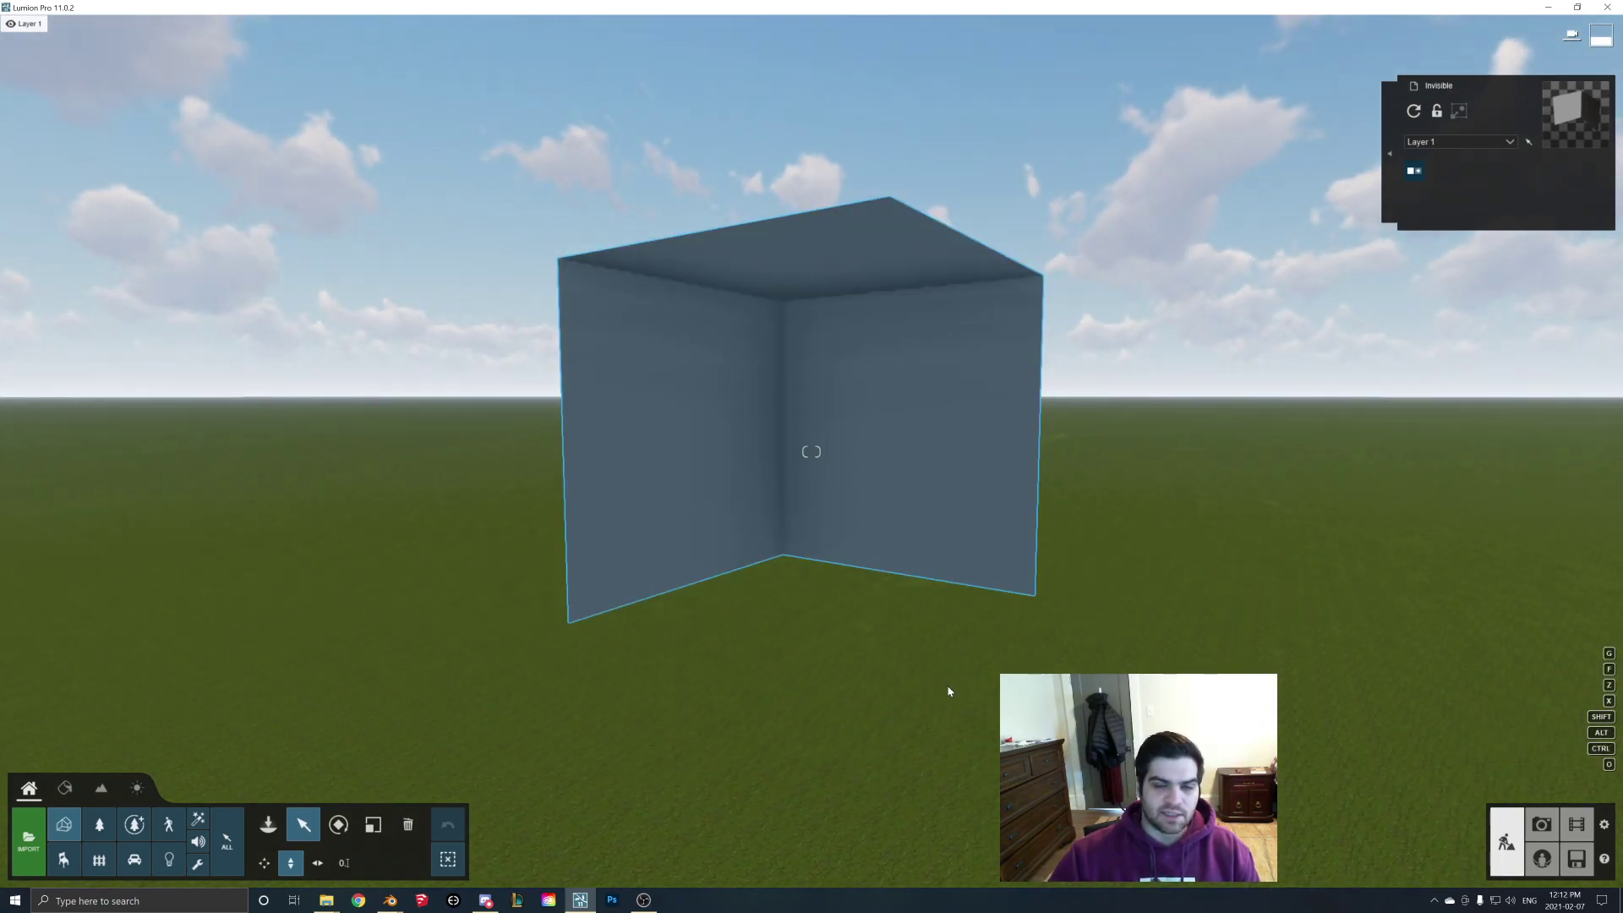
pyautogui.press('s')
pyautogui.moveTo(846, 645); pyautogui.dragTo(830, 626, button='right')
pyautogui.click(829, 559)
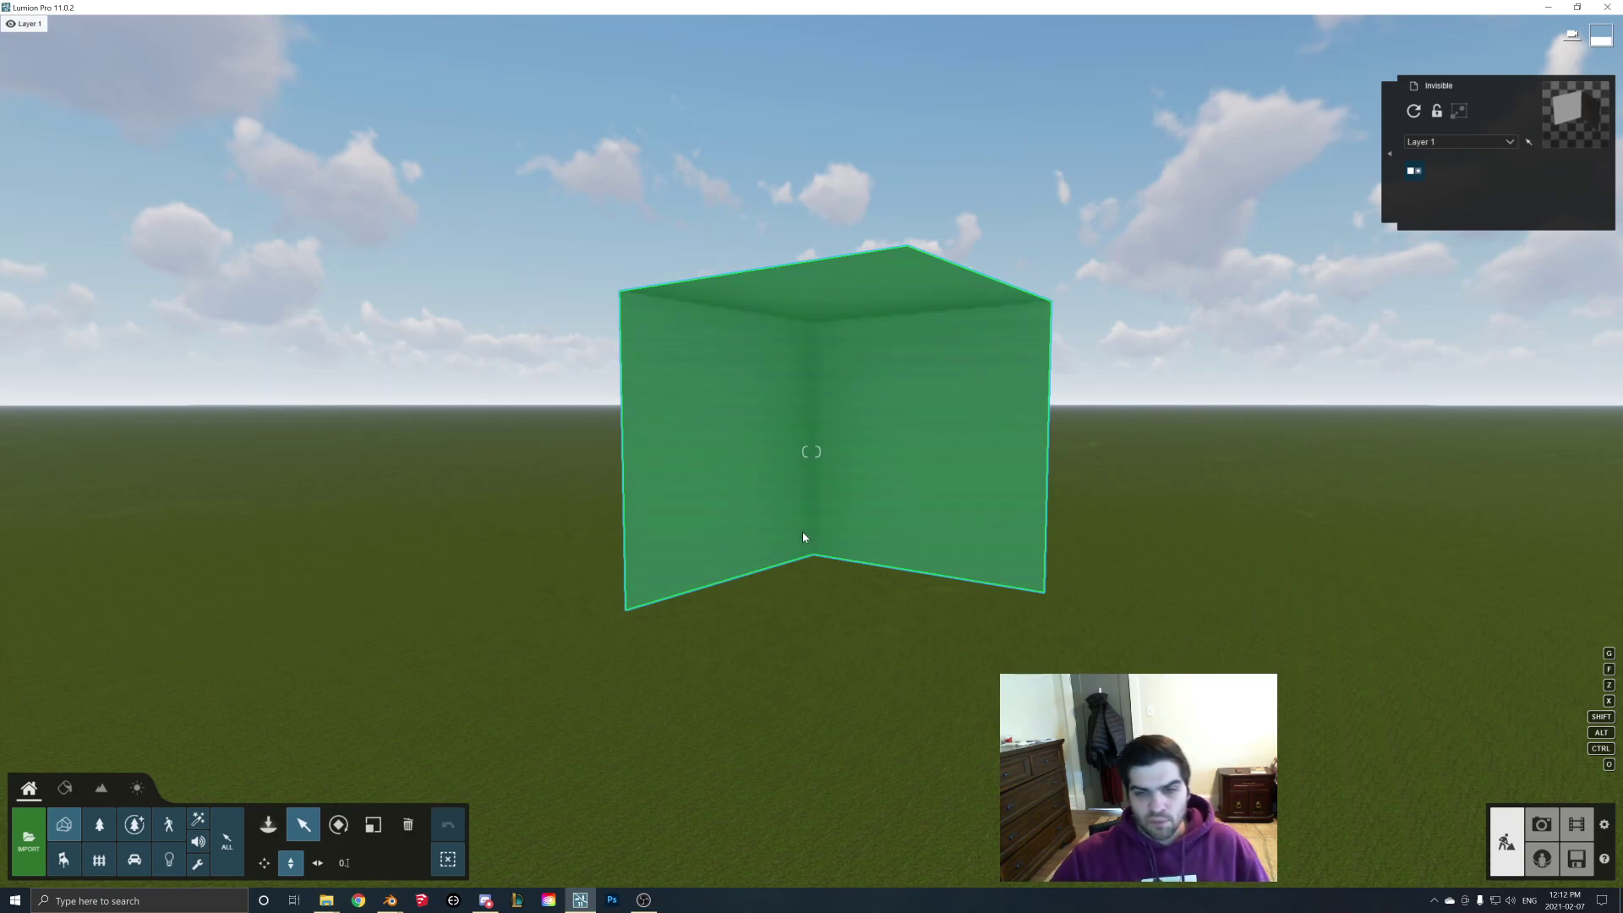
pyautogui.moveTo(803, 530); pyautogui.dragTo(805, 545, button='right')
pyautogui.press('w')
pyautogui.press('s')
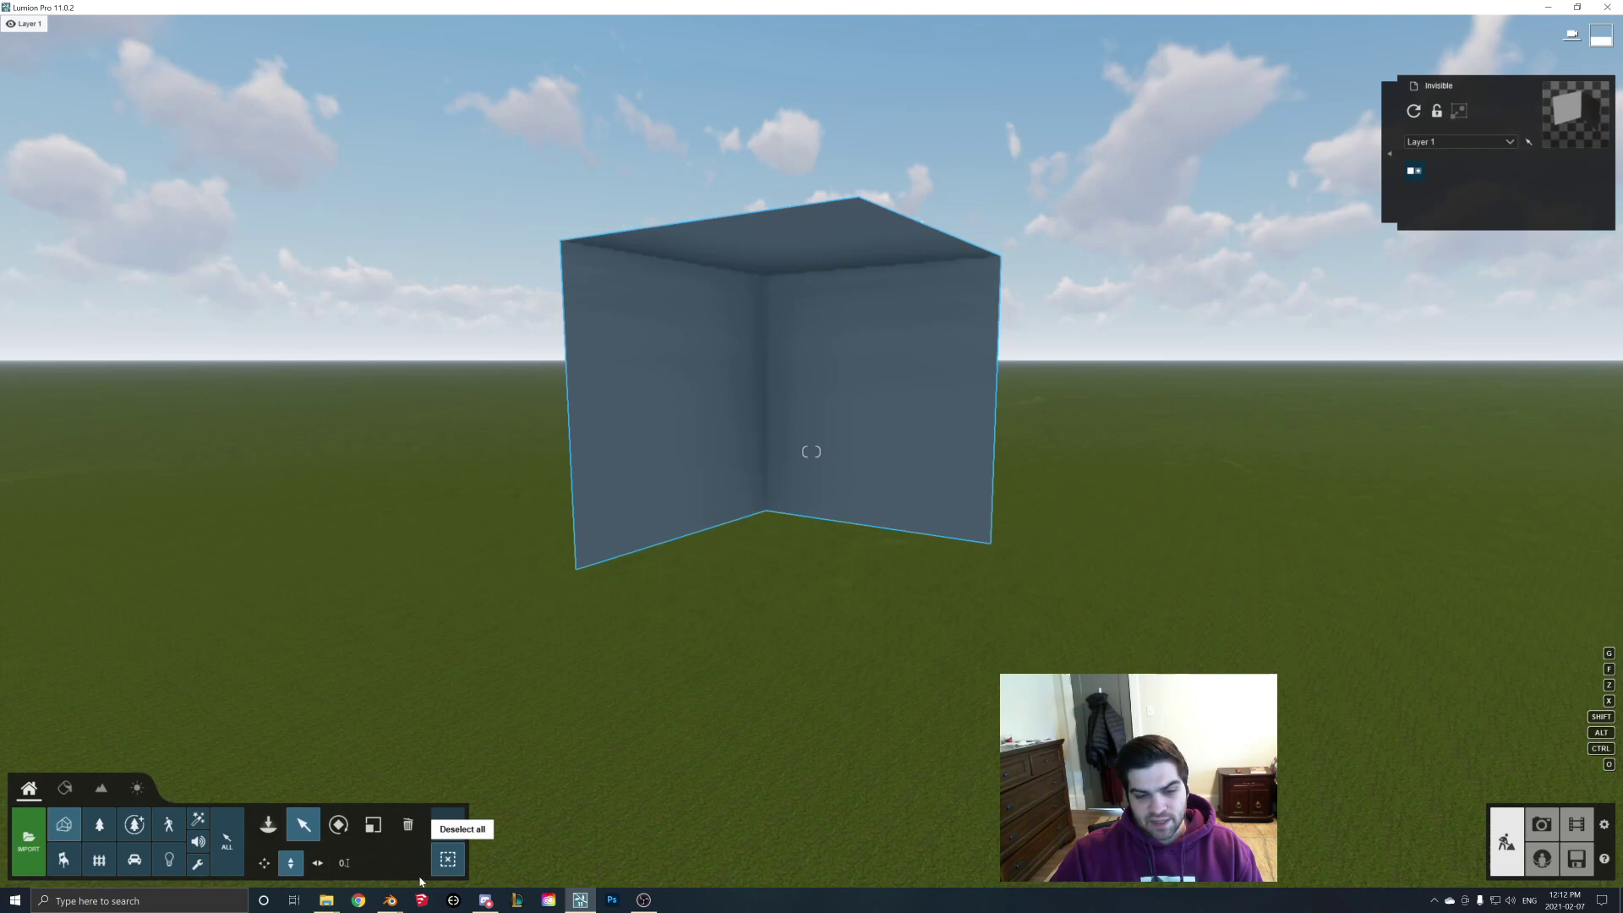
# - Switch to Blender to view the original cube from another angle and return to Lumion
pyautogui.click(391, 901)
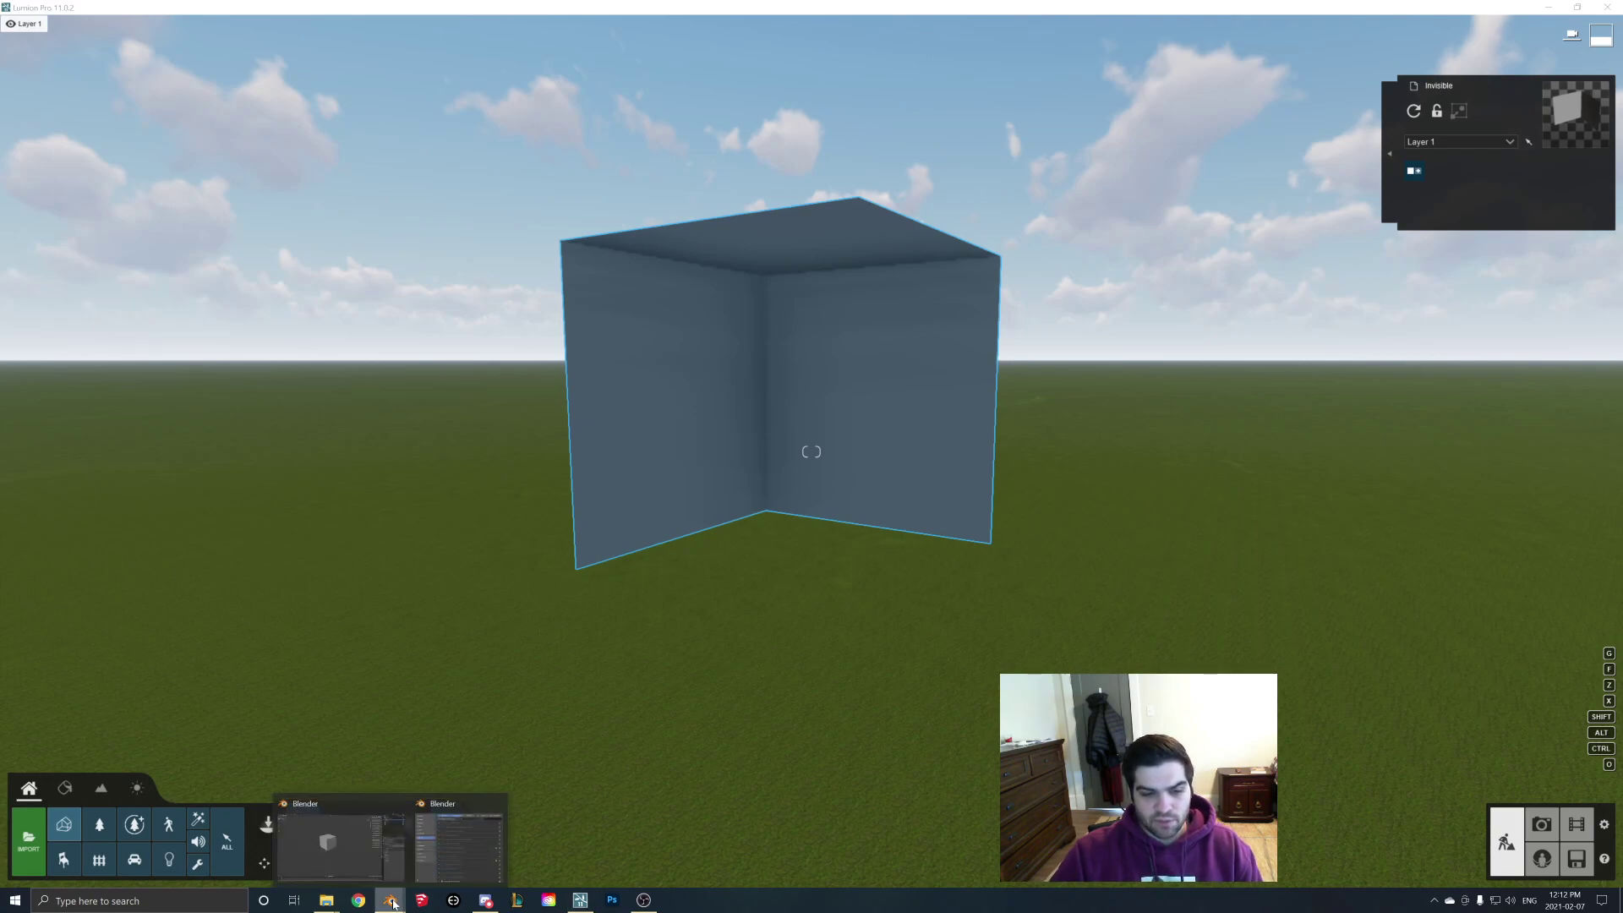
pyautogui.click(398, 846)
pyautogui.moveTo(728, 351); pyautogui.dragTo(652, 500, button='middle')
pyautogui.click(580, 900)
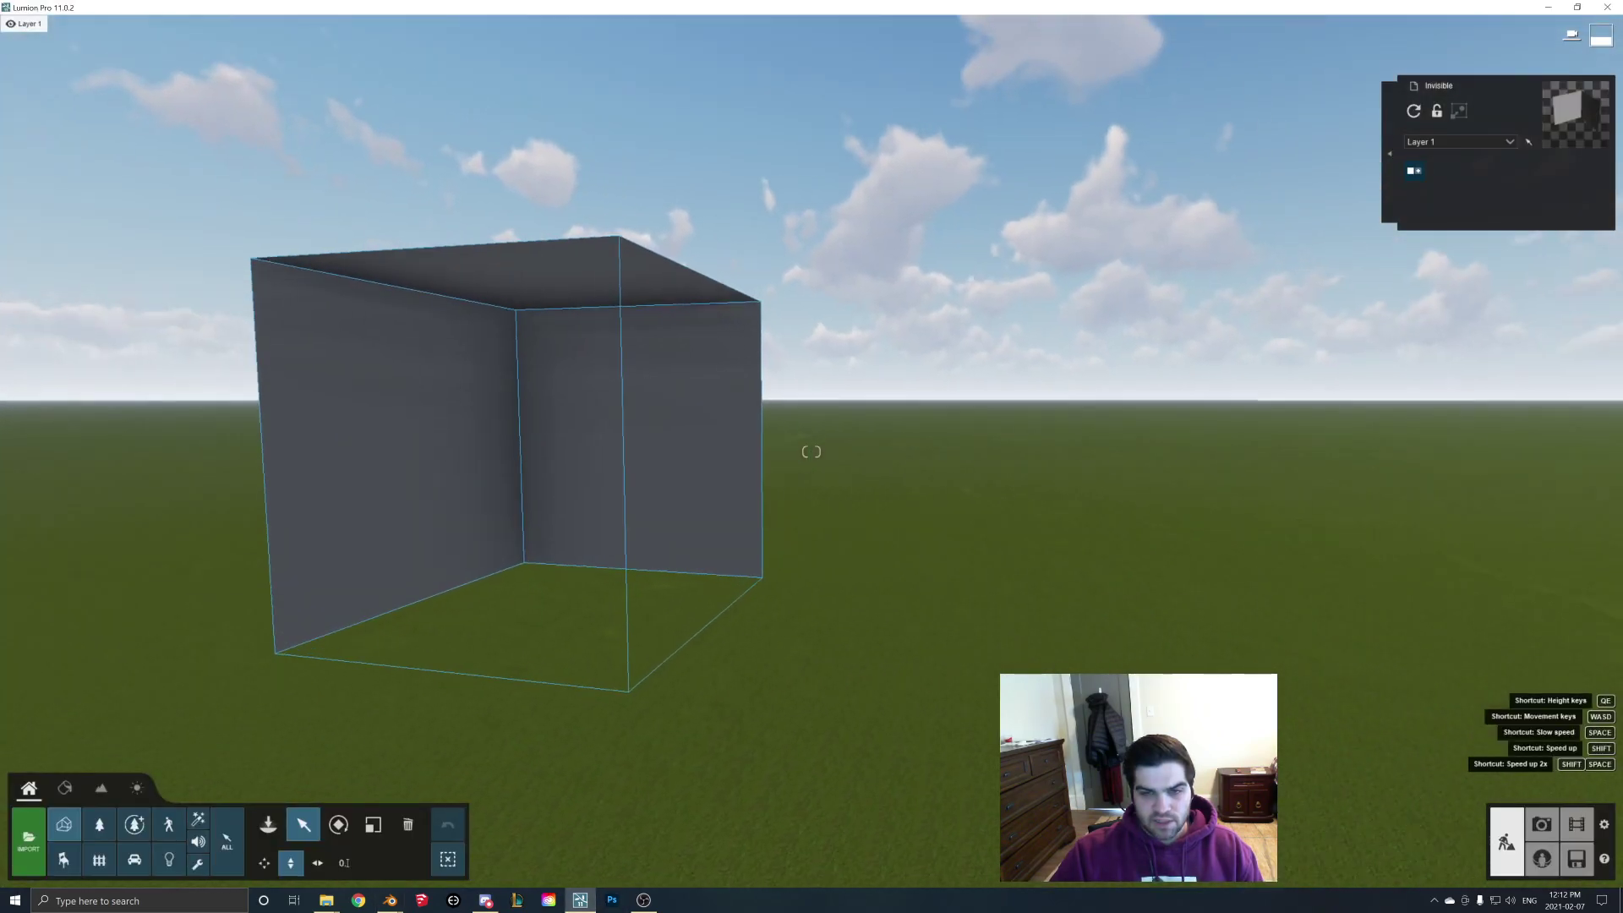
# - Examine the imported cube up close, from below and through its open sides
pyautogui.press('w')
pyautogui.moveTo(812, 451)
pyautogui.mouseDown(button='right')
pyautogui.moveTo(879, 446)
pyautogui.moveTo(473, 517)
pyautogui.moveTo(752, 507)
pyautogui.moveTo(465, 513)
pyautogui.moveTo(1184, 440)
pyautogui.moveTo(1107, 404)
pyautogui.moveTo(887, 442)
pyautogui.moveTo(837, 418)
pyautogui.moveTo(811, 451)
pyautogui.mouseUp(button='right')
pyautogui.press('s')
pyautogui.press('w')
pyautogui.moveTo(1000, 416); pyautogui.dragTo(811, 451, button='right')
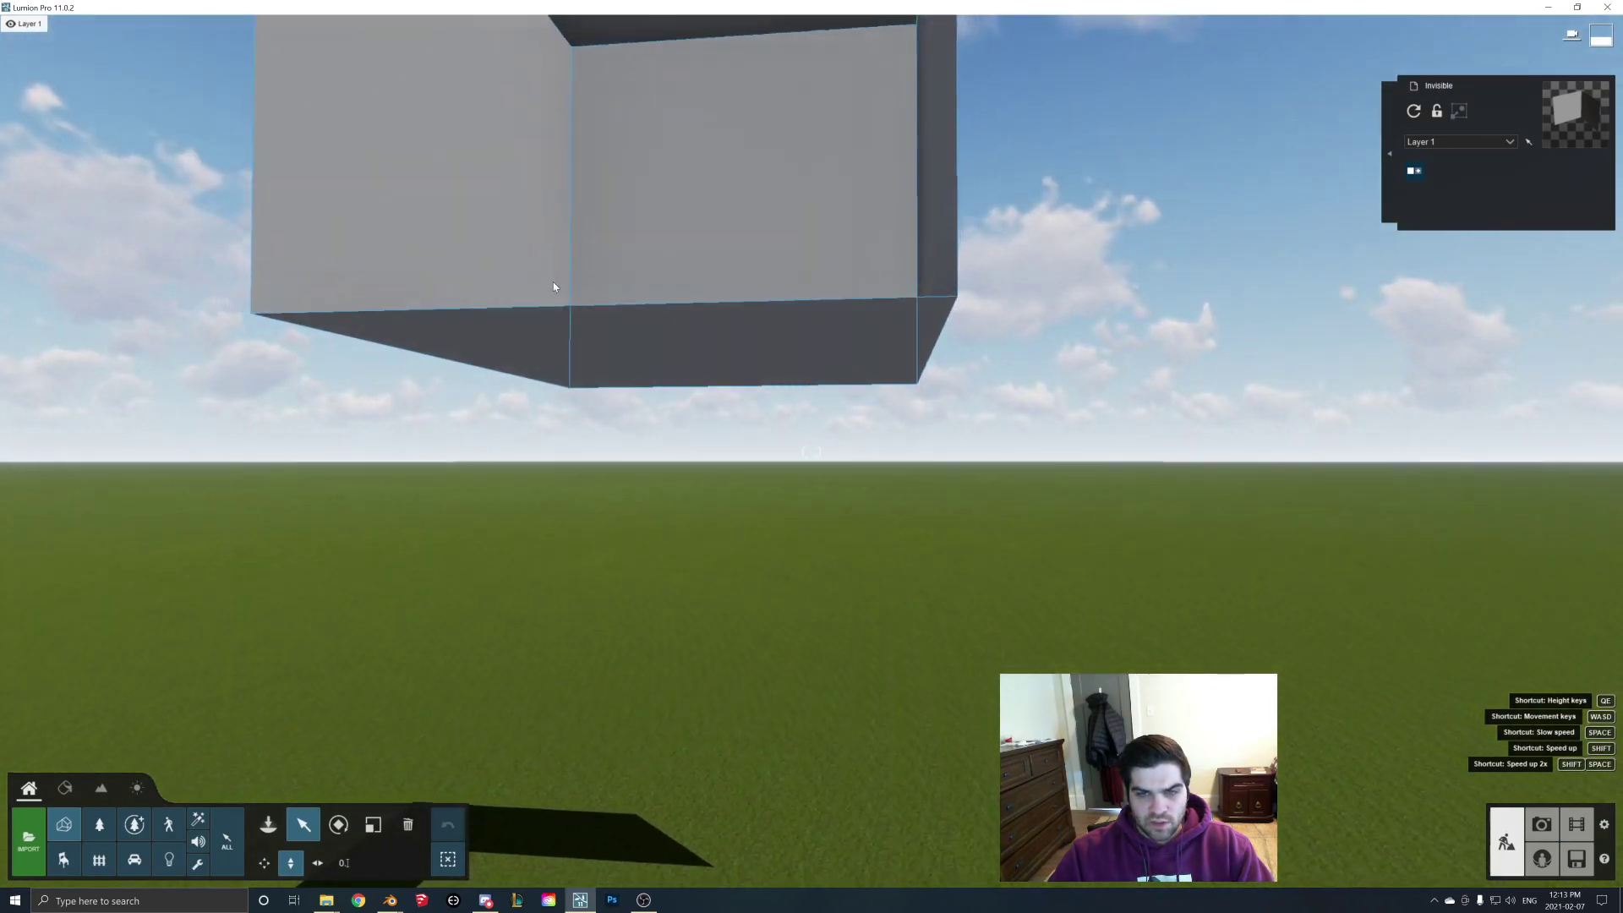
pyautogui.press('s')
pyautogui.moveTo(552, 281); pyautogui.dragTo(1128, 443, button='right')
pyautogui.press('d')
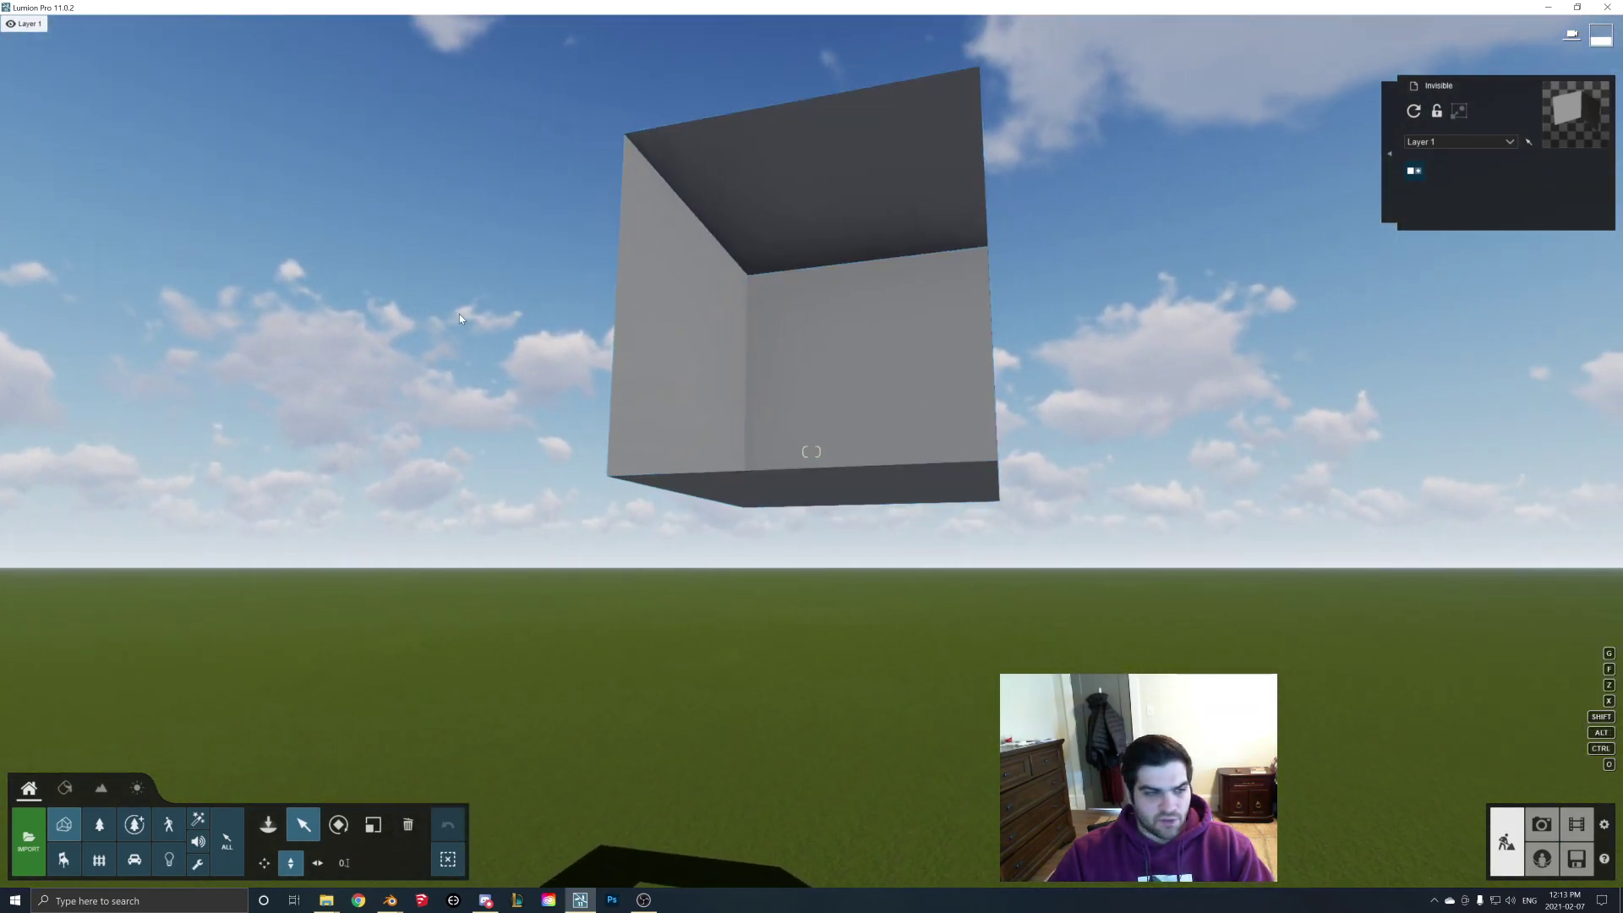
pyautogui.moveTo(674, 279); pyautogui.dragTo(696, 283, button='right')
pyautogui.press('s')
pyautogui.press('w')
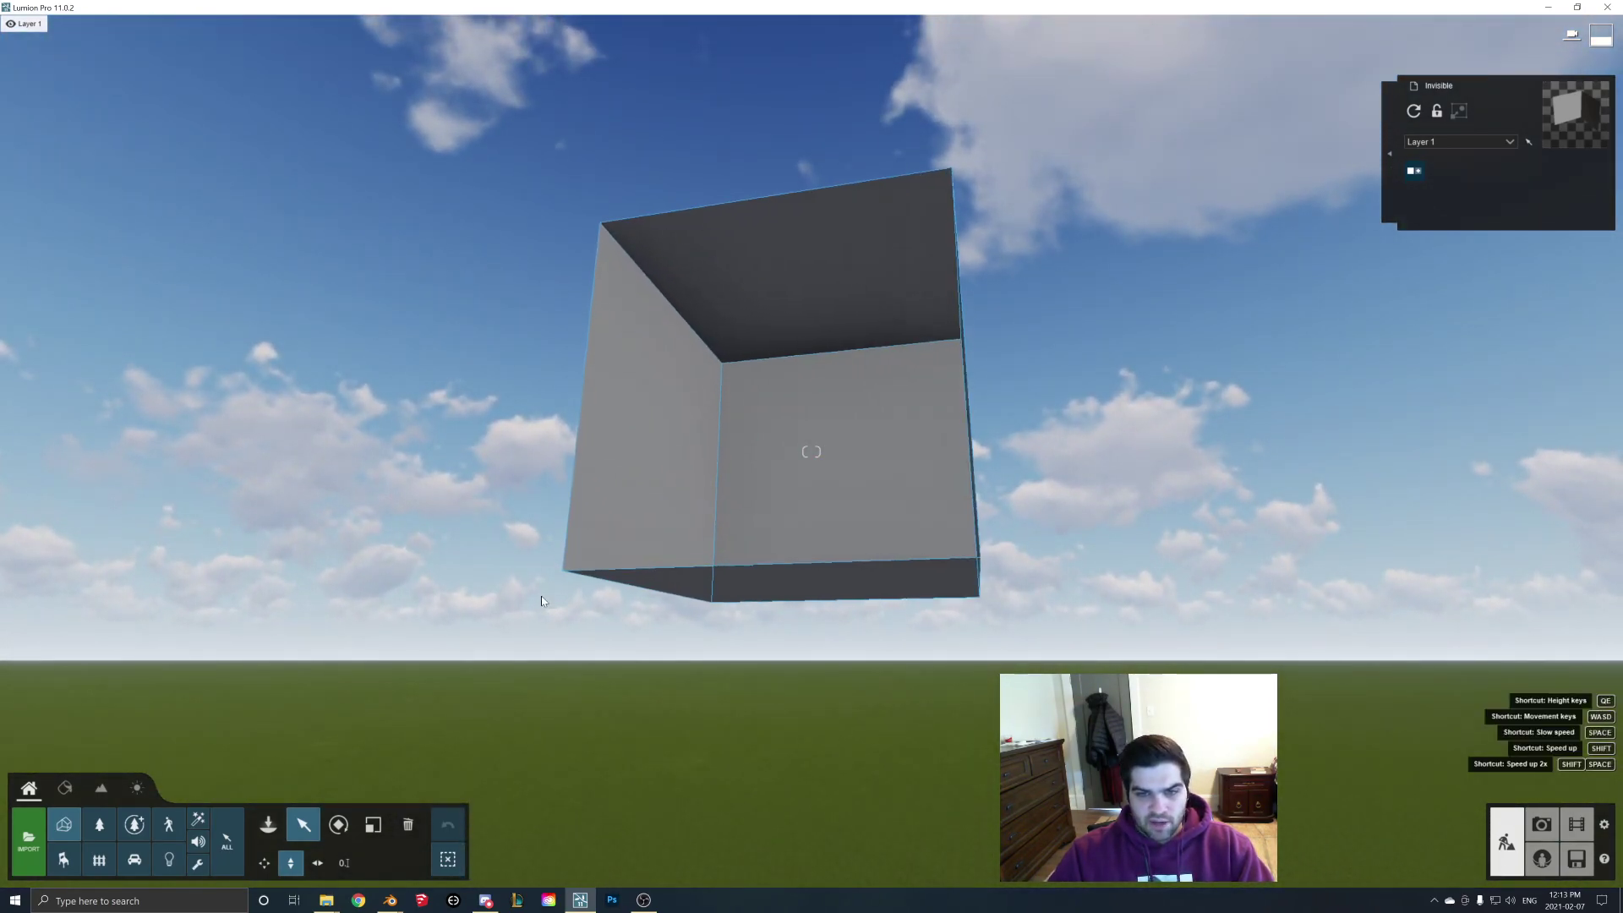
# - Switch to Blender and turn on the Face Orientation overlay to check the cube's normals
pyautogui.click(391, 899)
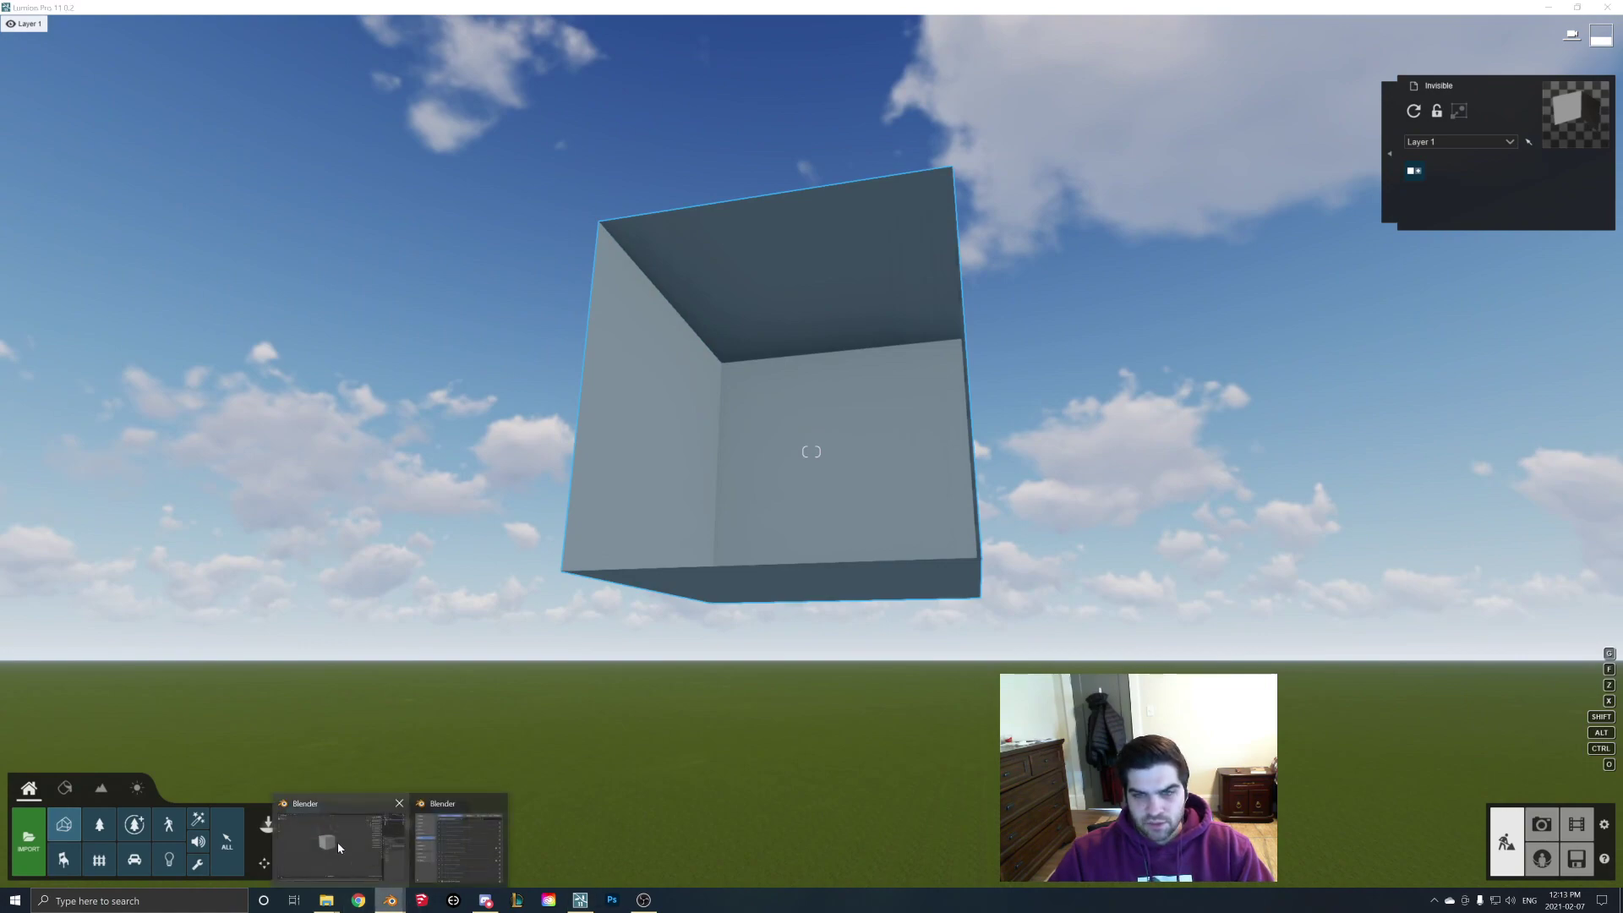
pyautogui.click(338, 848)
pyautogui.scroll(-3, 855, 308)
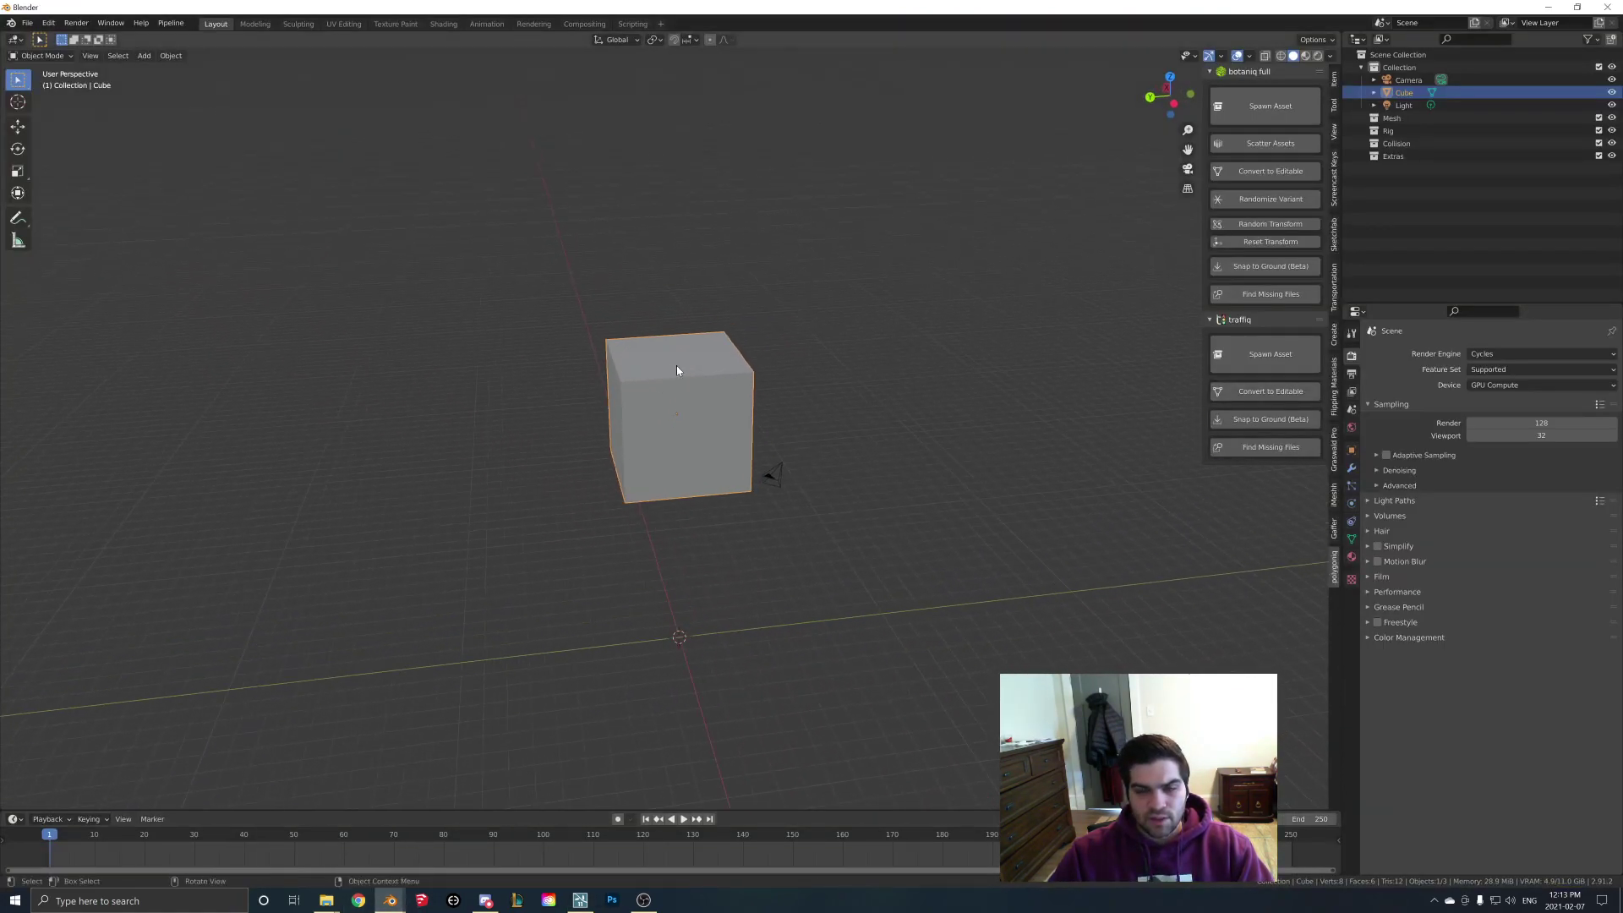
pyautogui.moveTo(676, 370); pyautogui.dragTo(733, 585, button='middle')
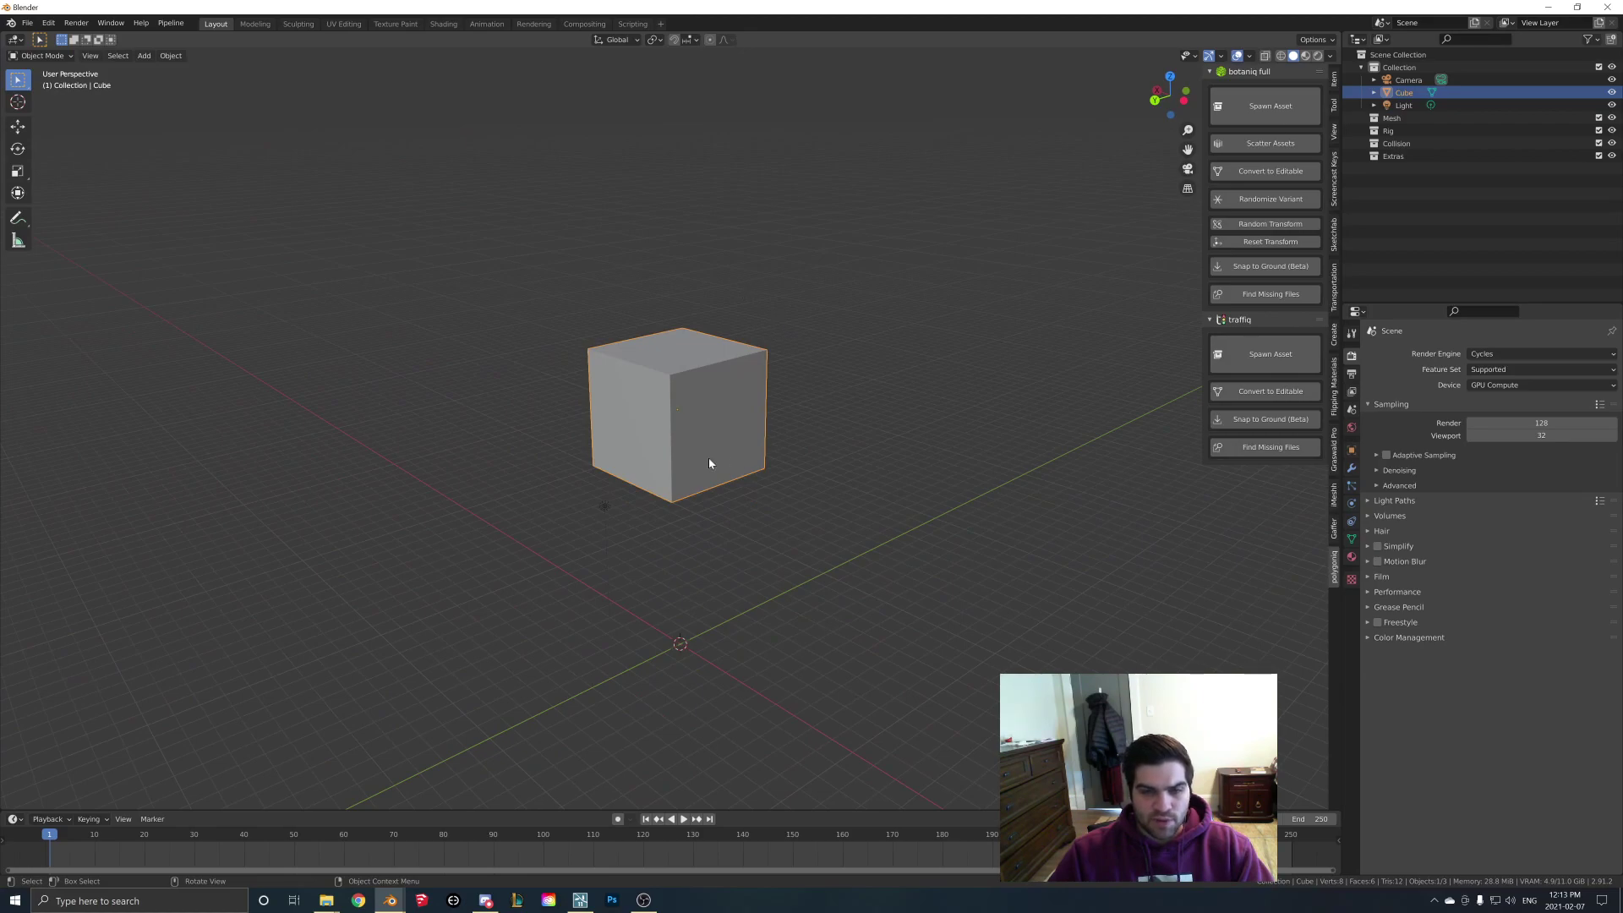
pyautogui.click(1250, 56)
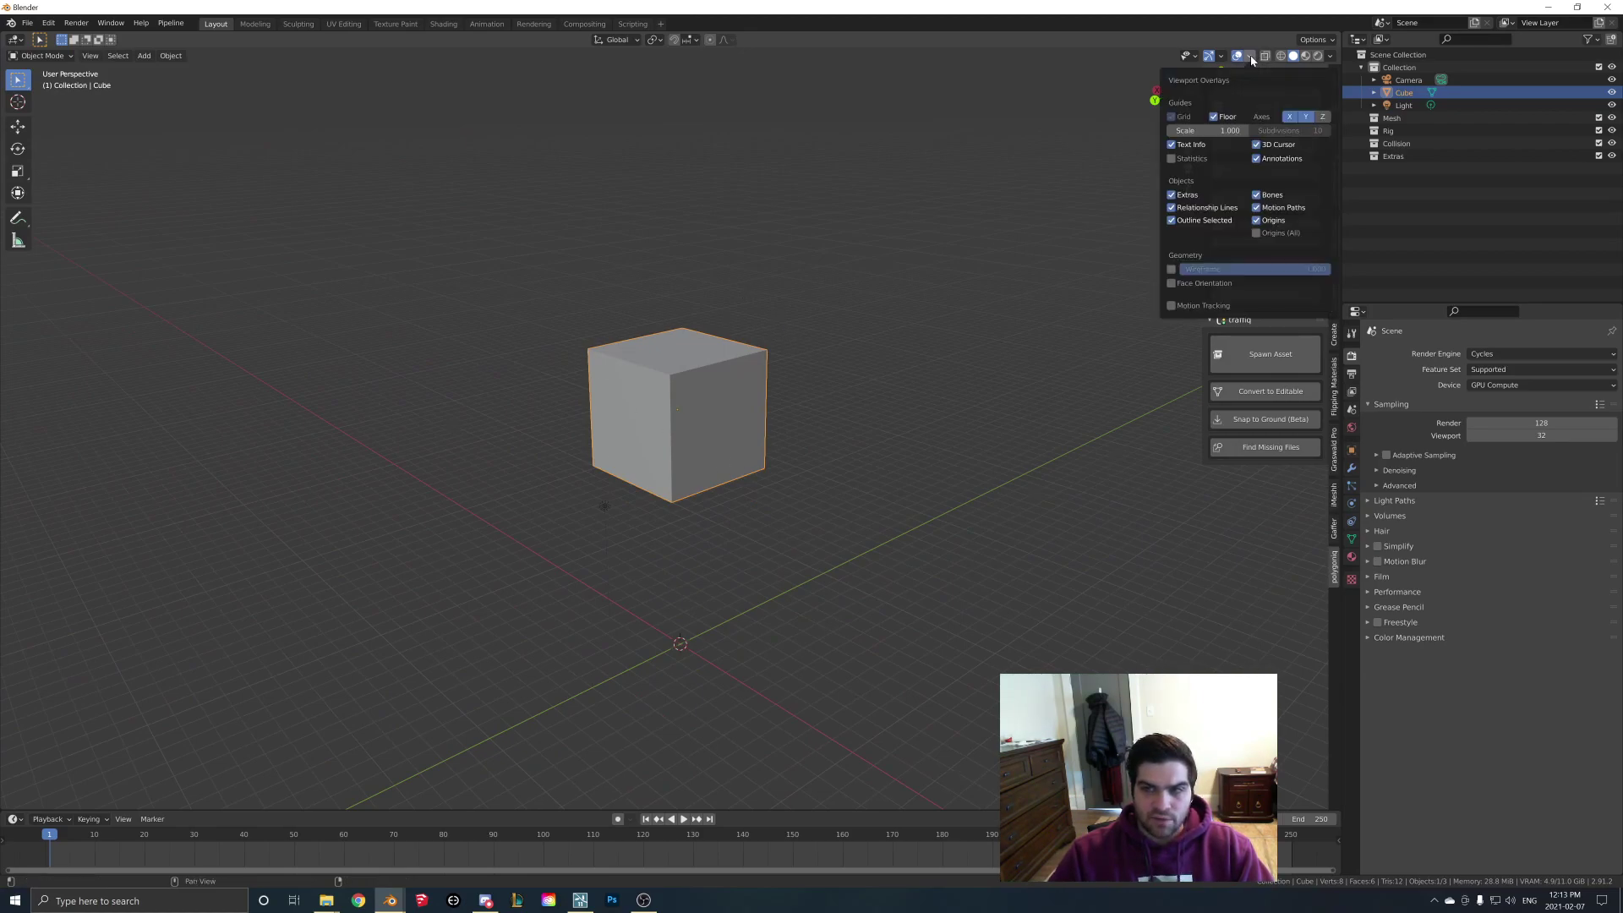
pyautogui.click(1171, 283)
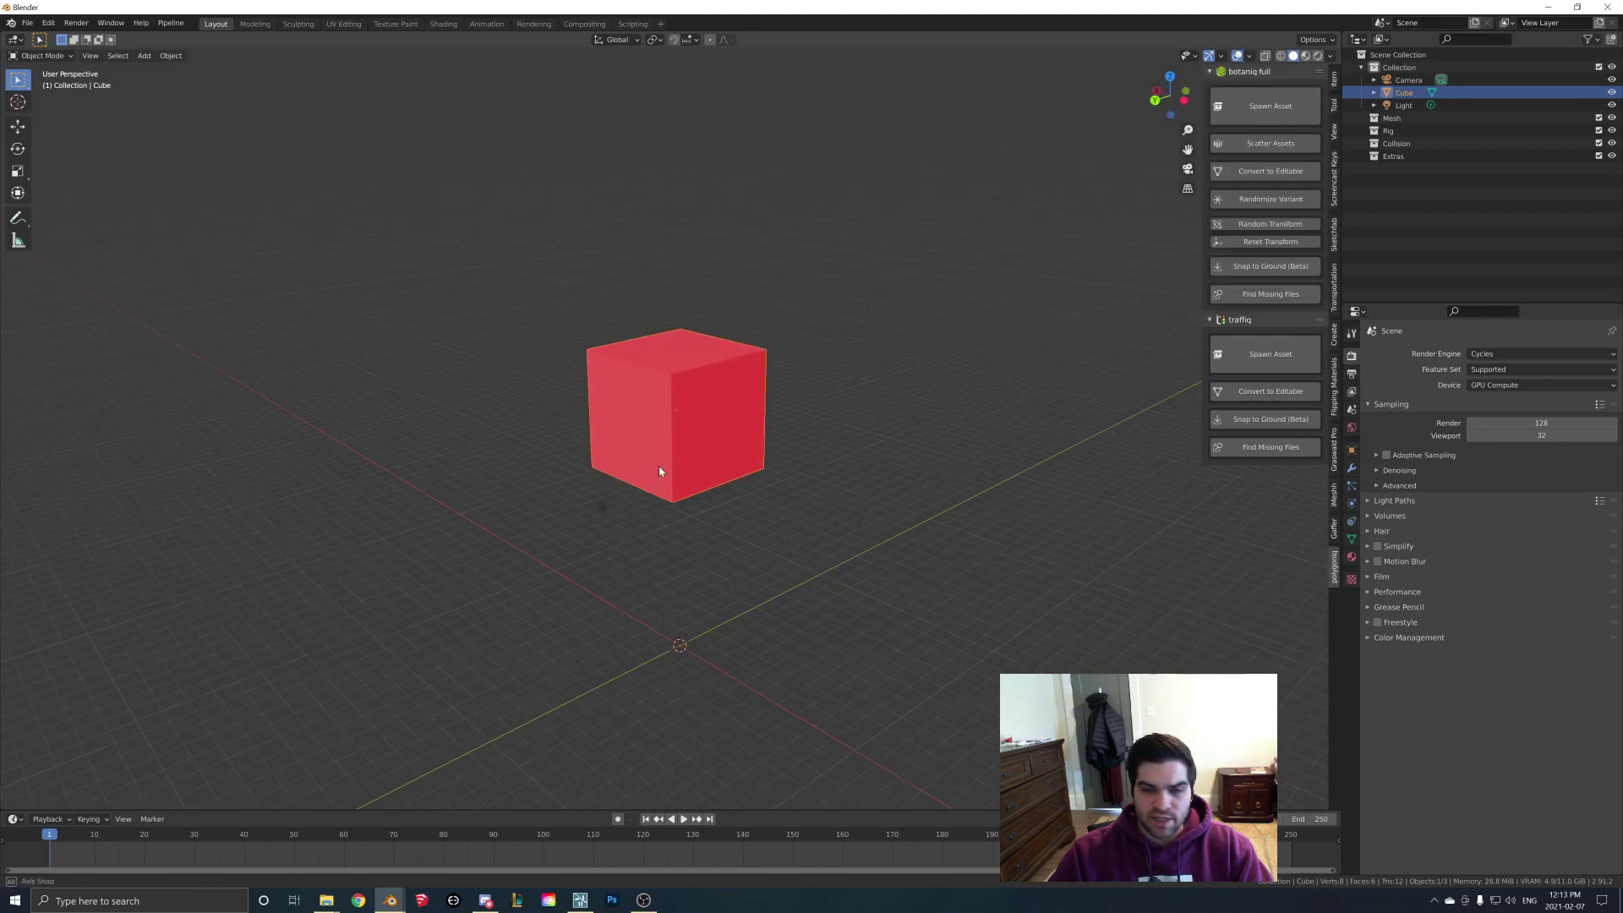
# - Inspect the cube's face orientation up close, and compare it with the imported cube in Lumion
pyautogui.moveTo(662, 470); pyautogui.dragTo(1007, 492, button='middle')
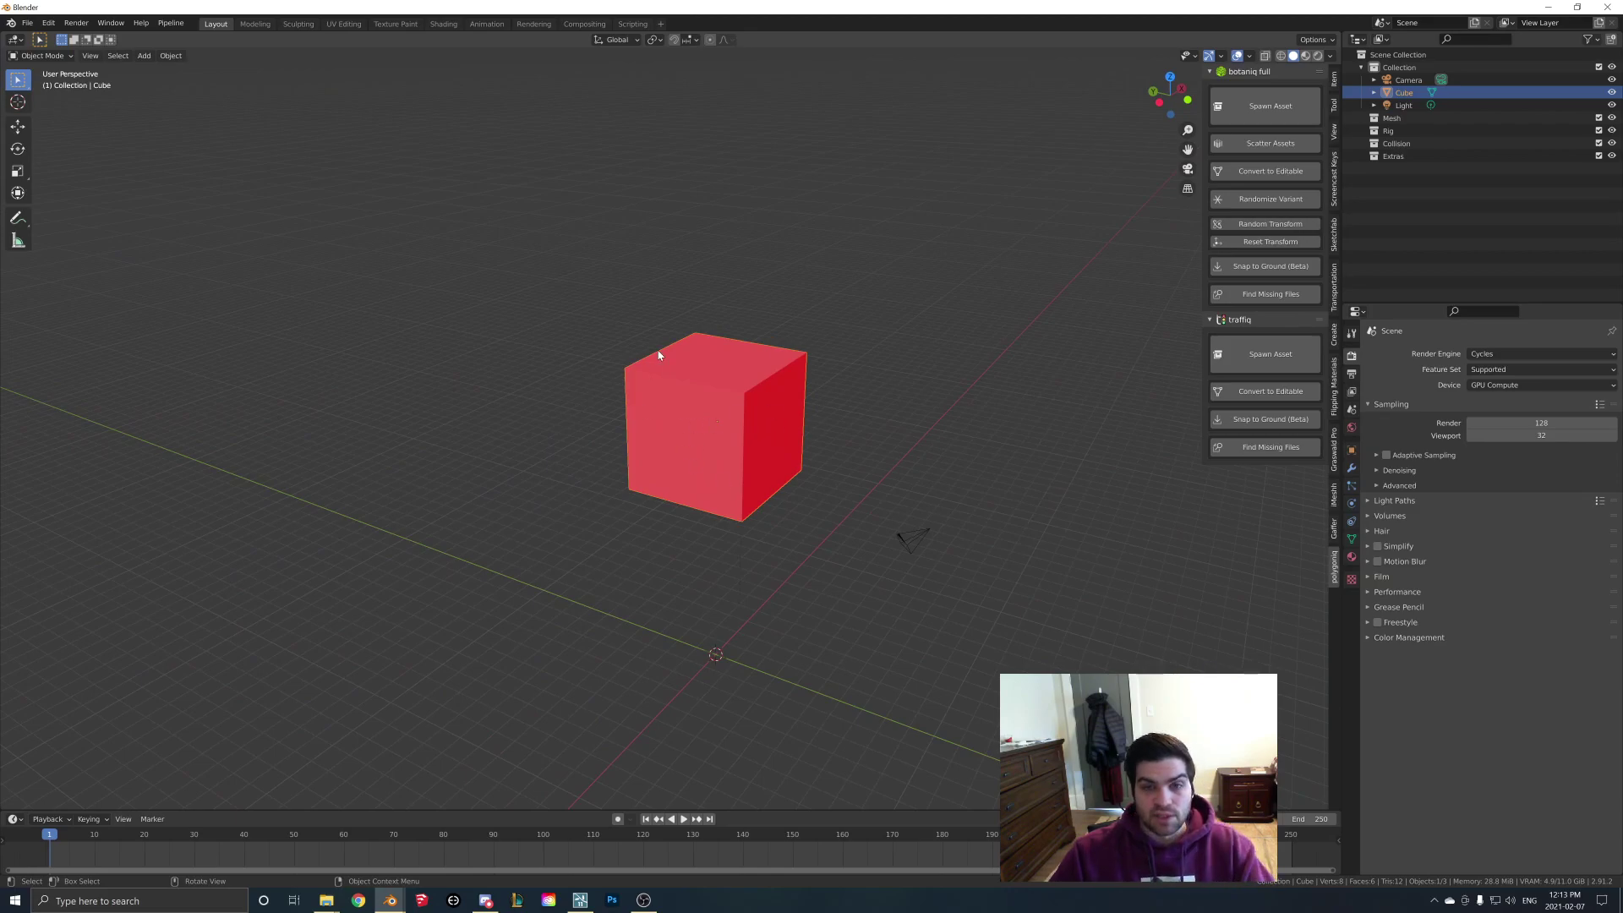
pyautogui.scroll(10, 658, 355)
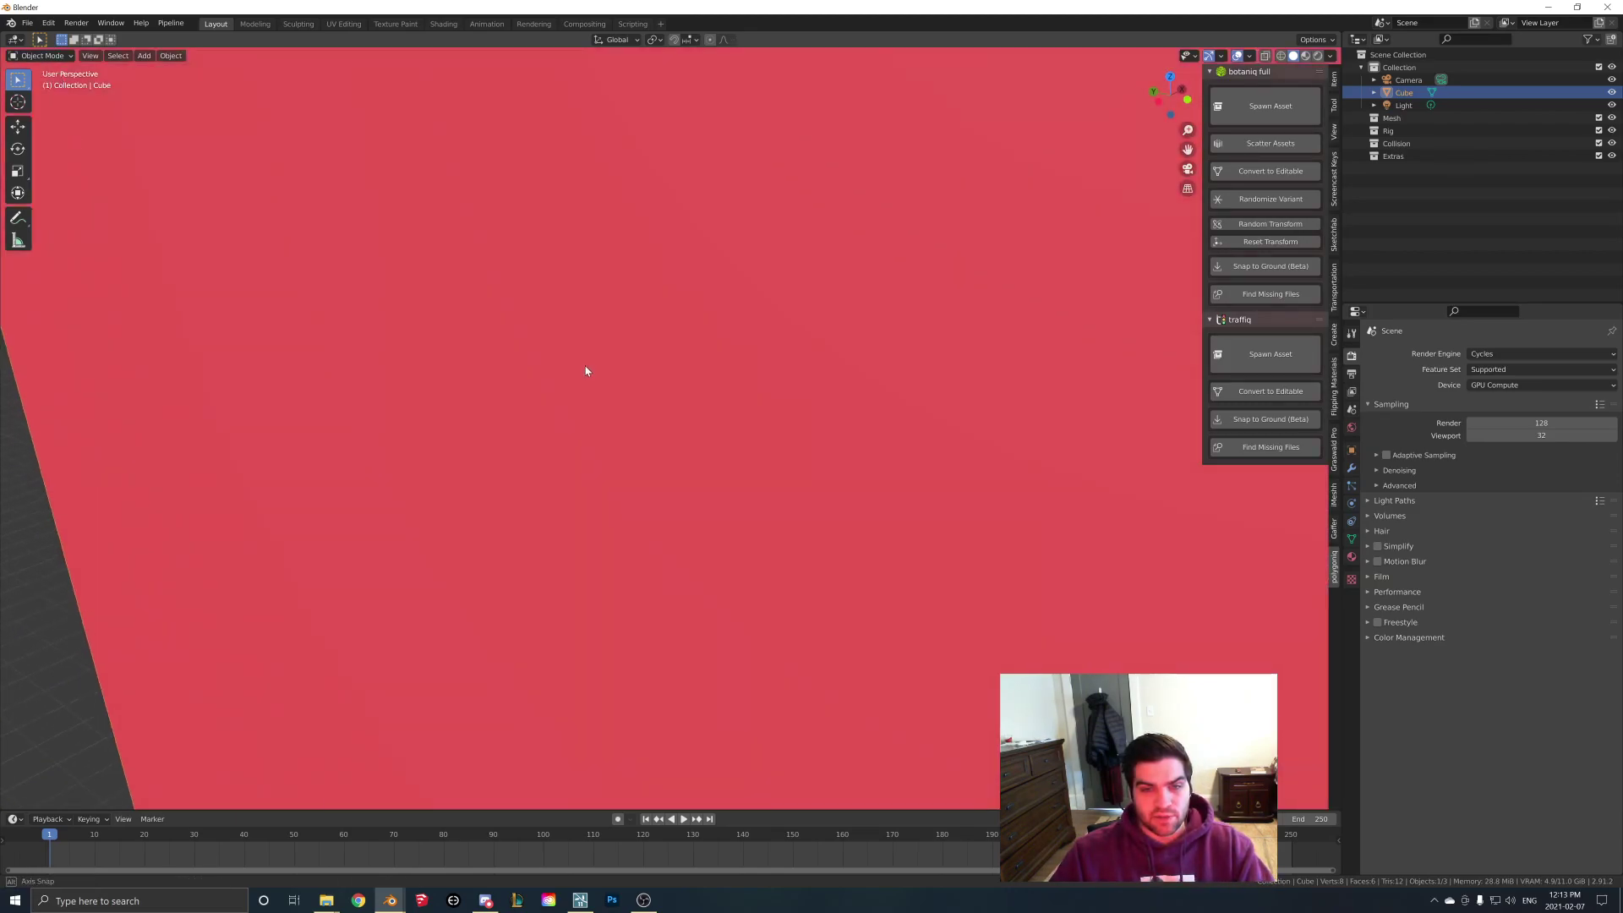
pyautogui.moveTo(586, 370); pyautogui.dragTo(514, 852, button='middle')
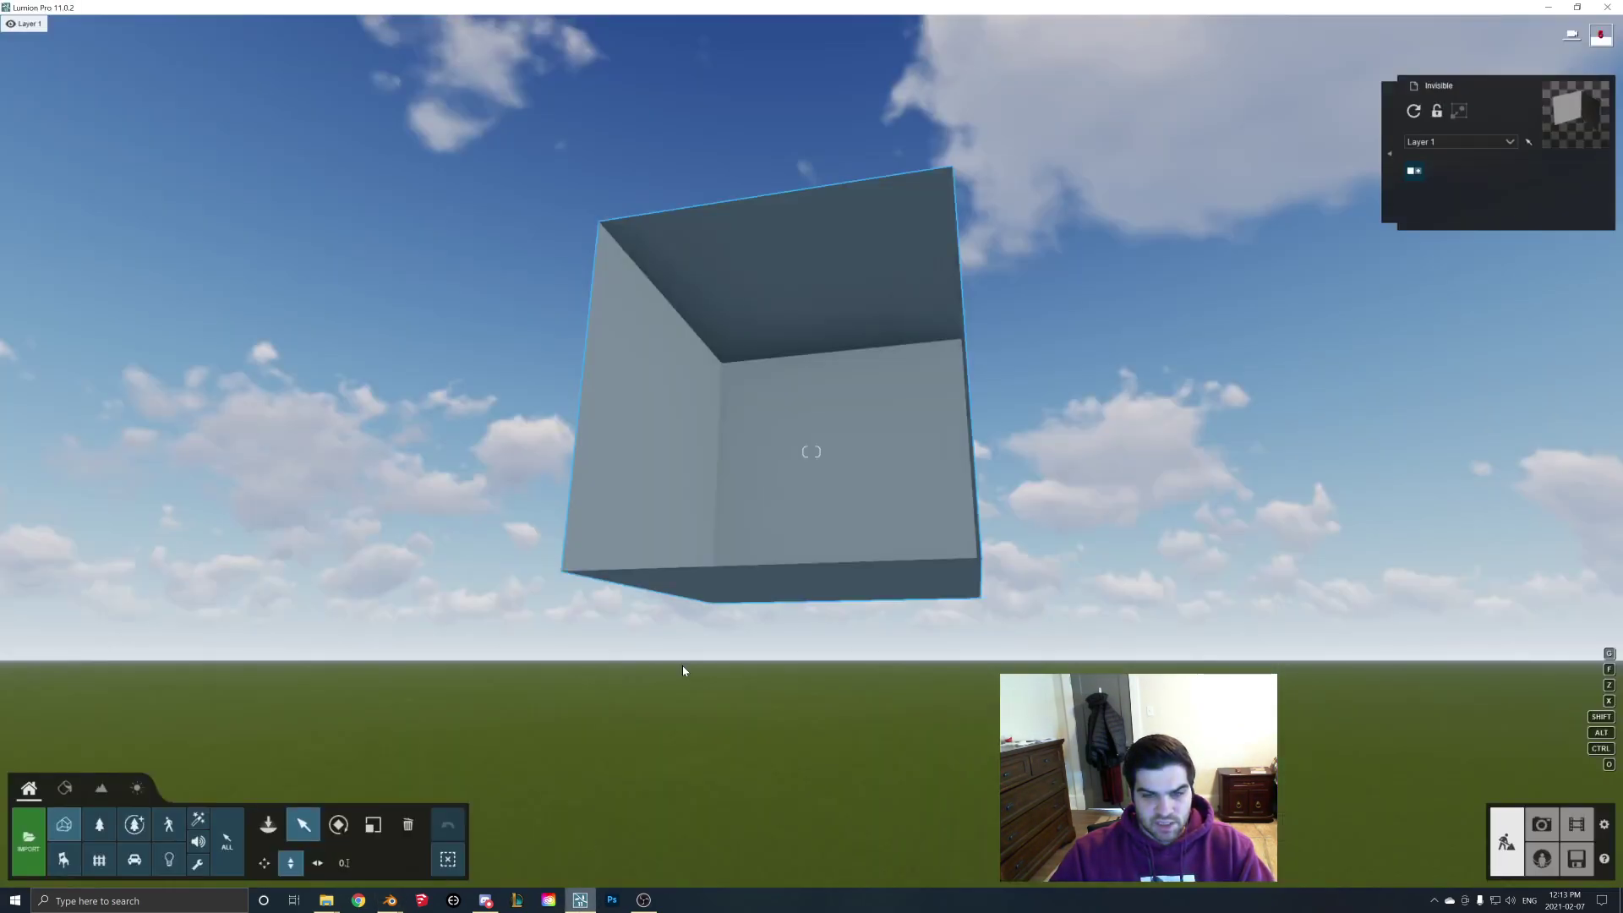
pyautogui.press('w')
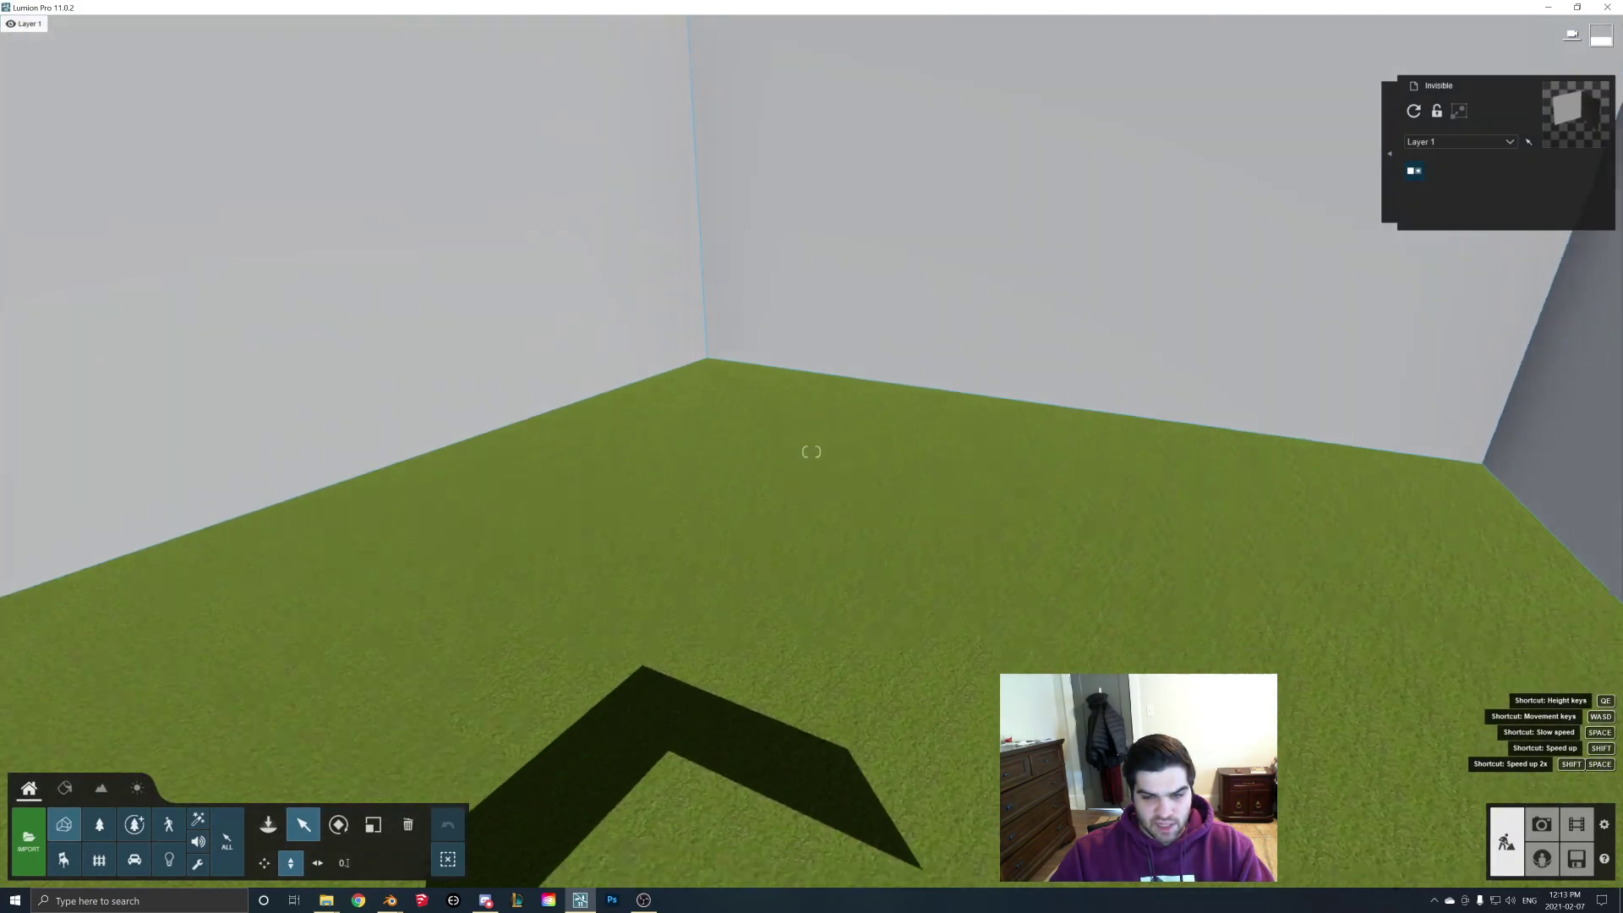
pyautogui.moveTo(882, 479); pyautogui.dragTo(883, 338, button='right')
pyautogui.press('s')
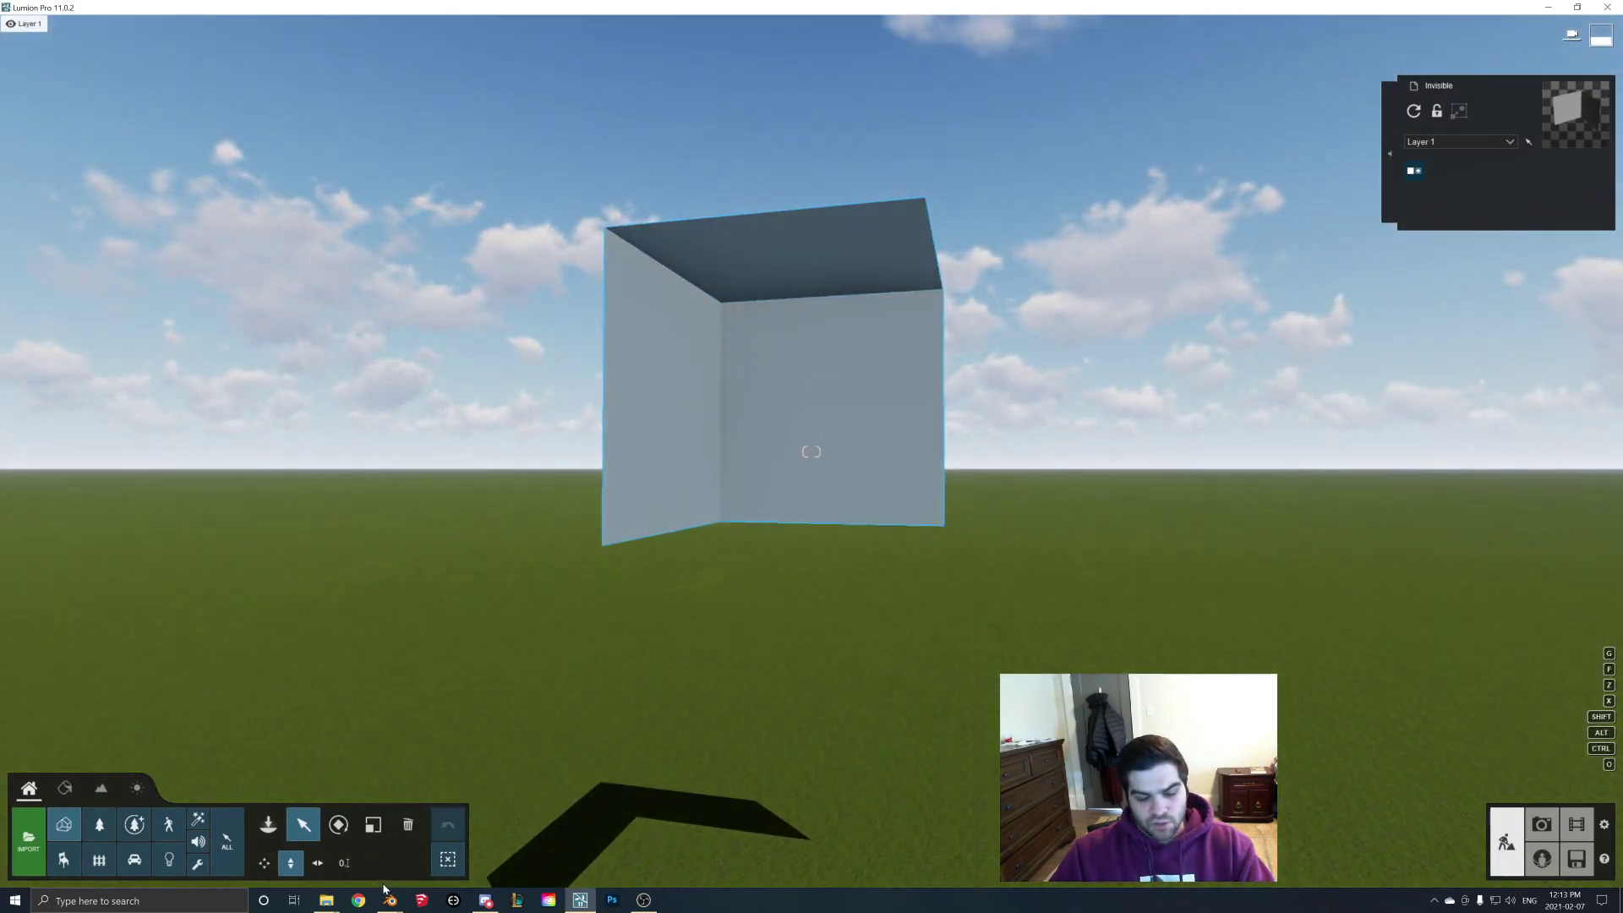
# - Switch to Blender, enter Edit Mode on the cube and select its top and four side faces
pyautogui.moveTo(388, 905)
pyautogui.click(330, 845)
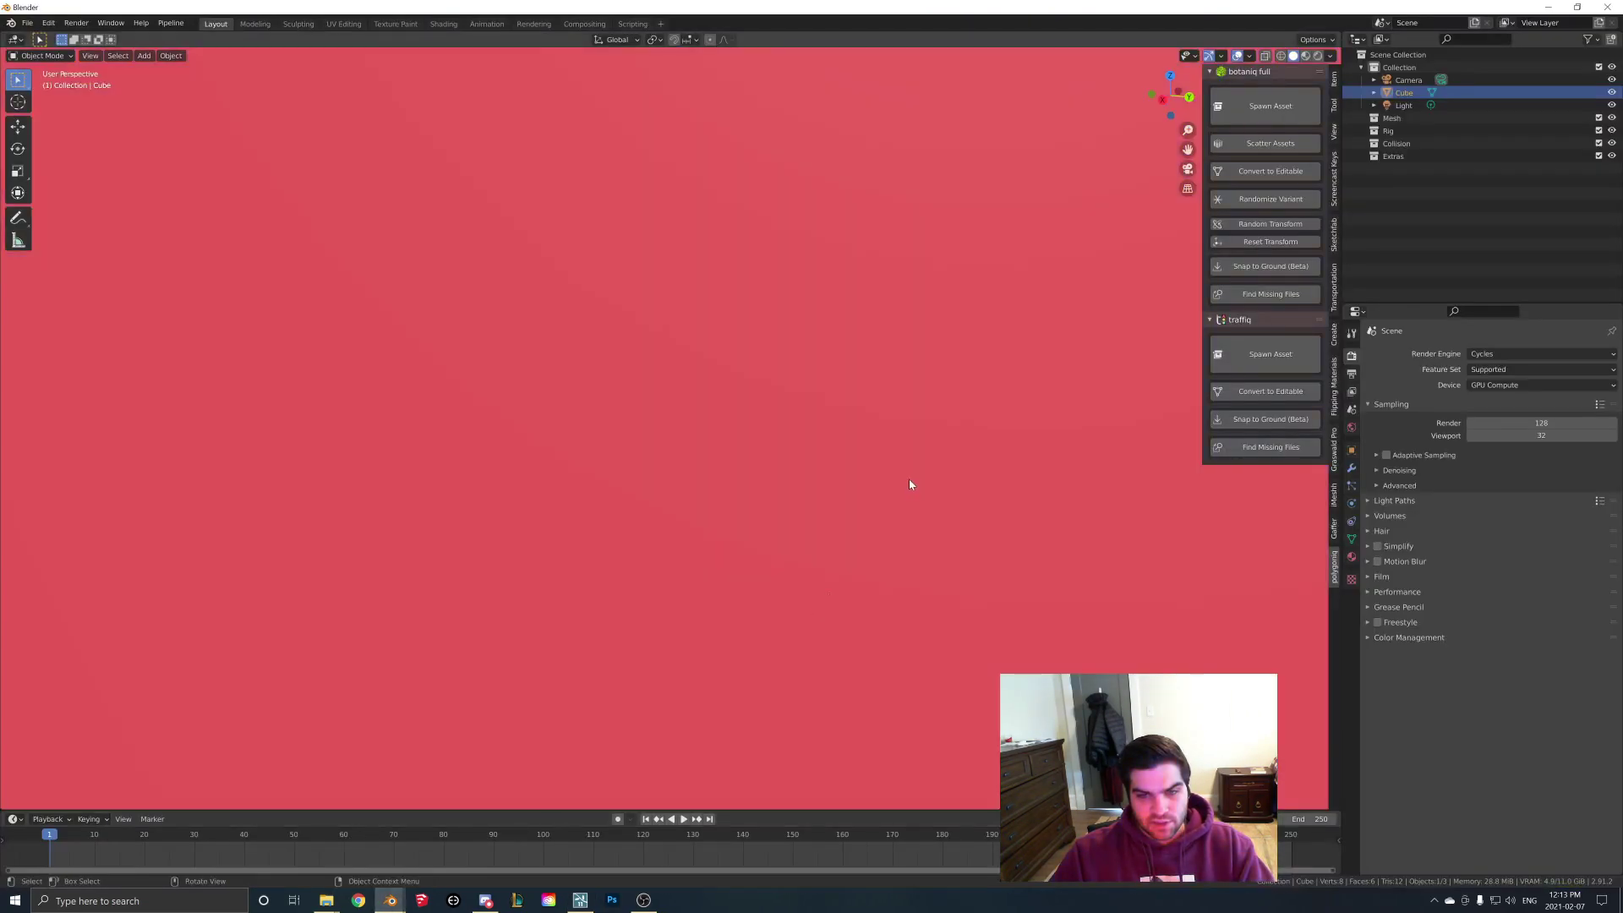
pyautogui.scroll(-6, 909, 478)
pyautogui.keyDown('shift'); pyautogui.moveTo(906, 477); pyautogui.dragTo(630, 469, button='middle'); pyautogui.keyUp('shift')
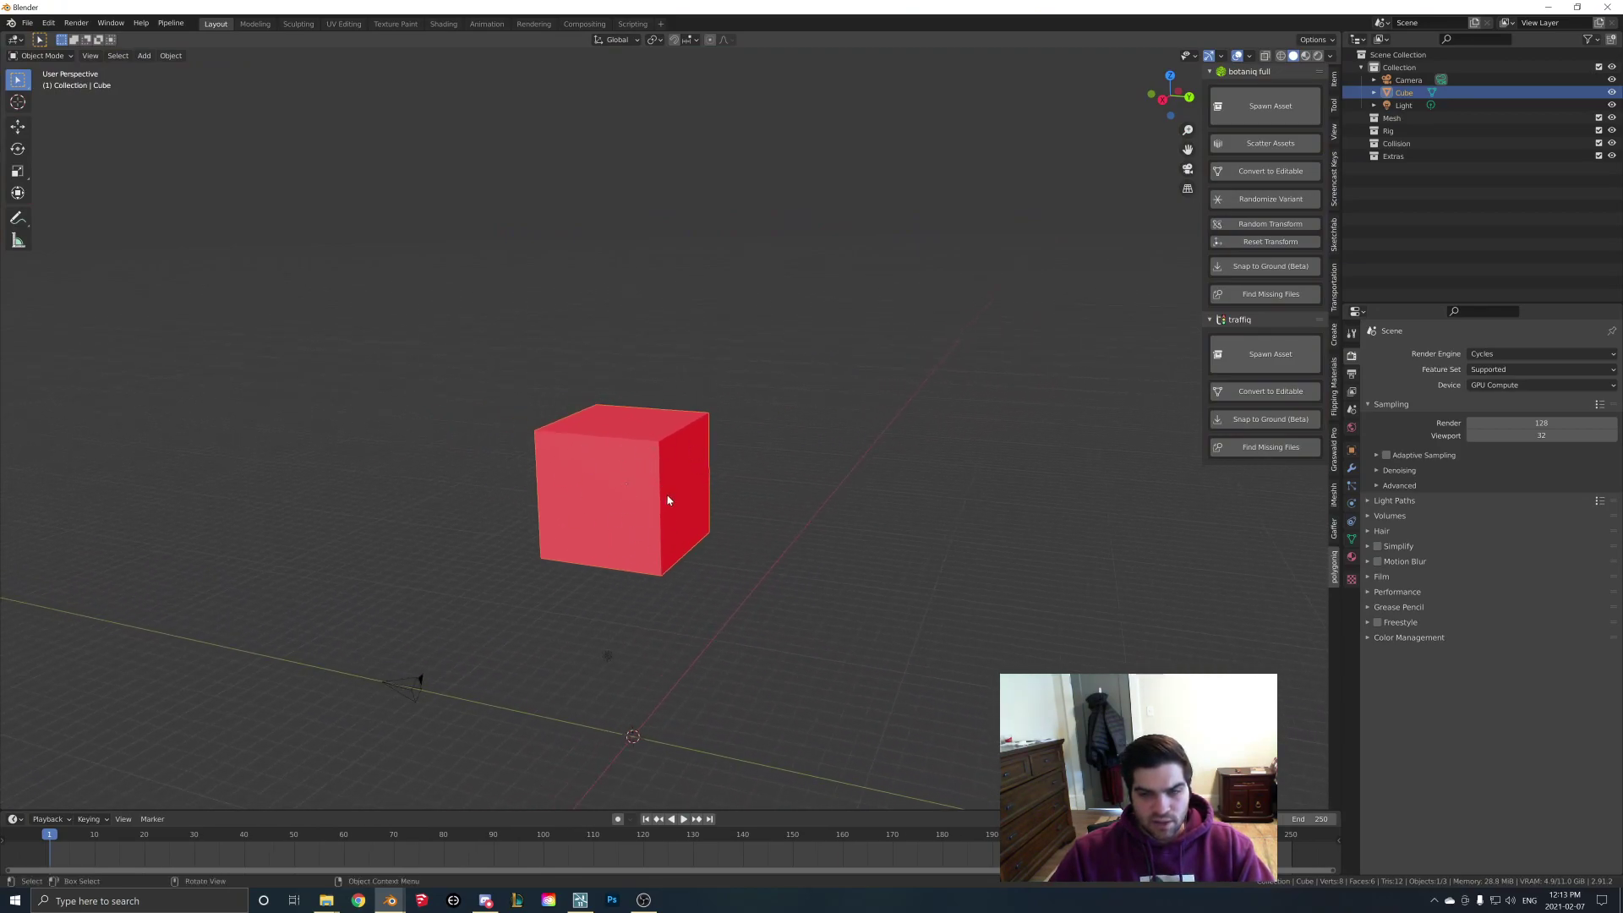
pyautogui.press('Tab')
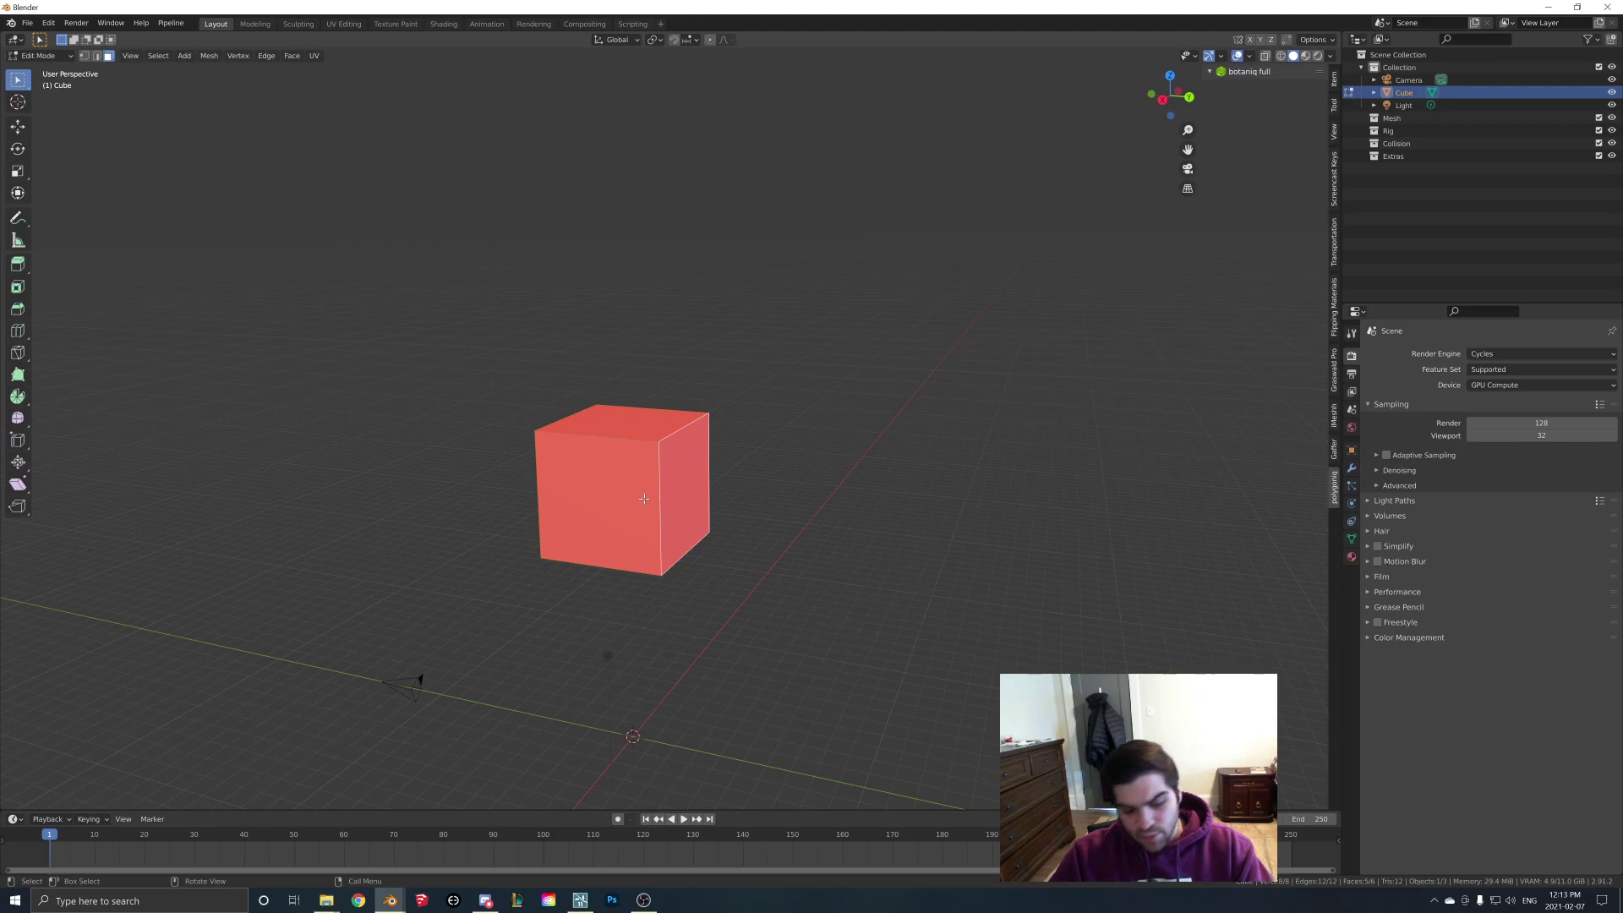
pyautogui.click(639, 477)
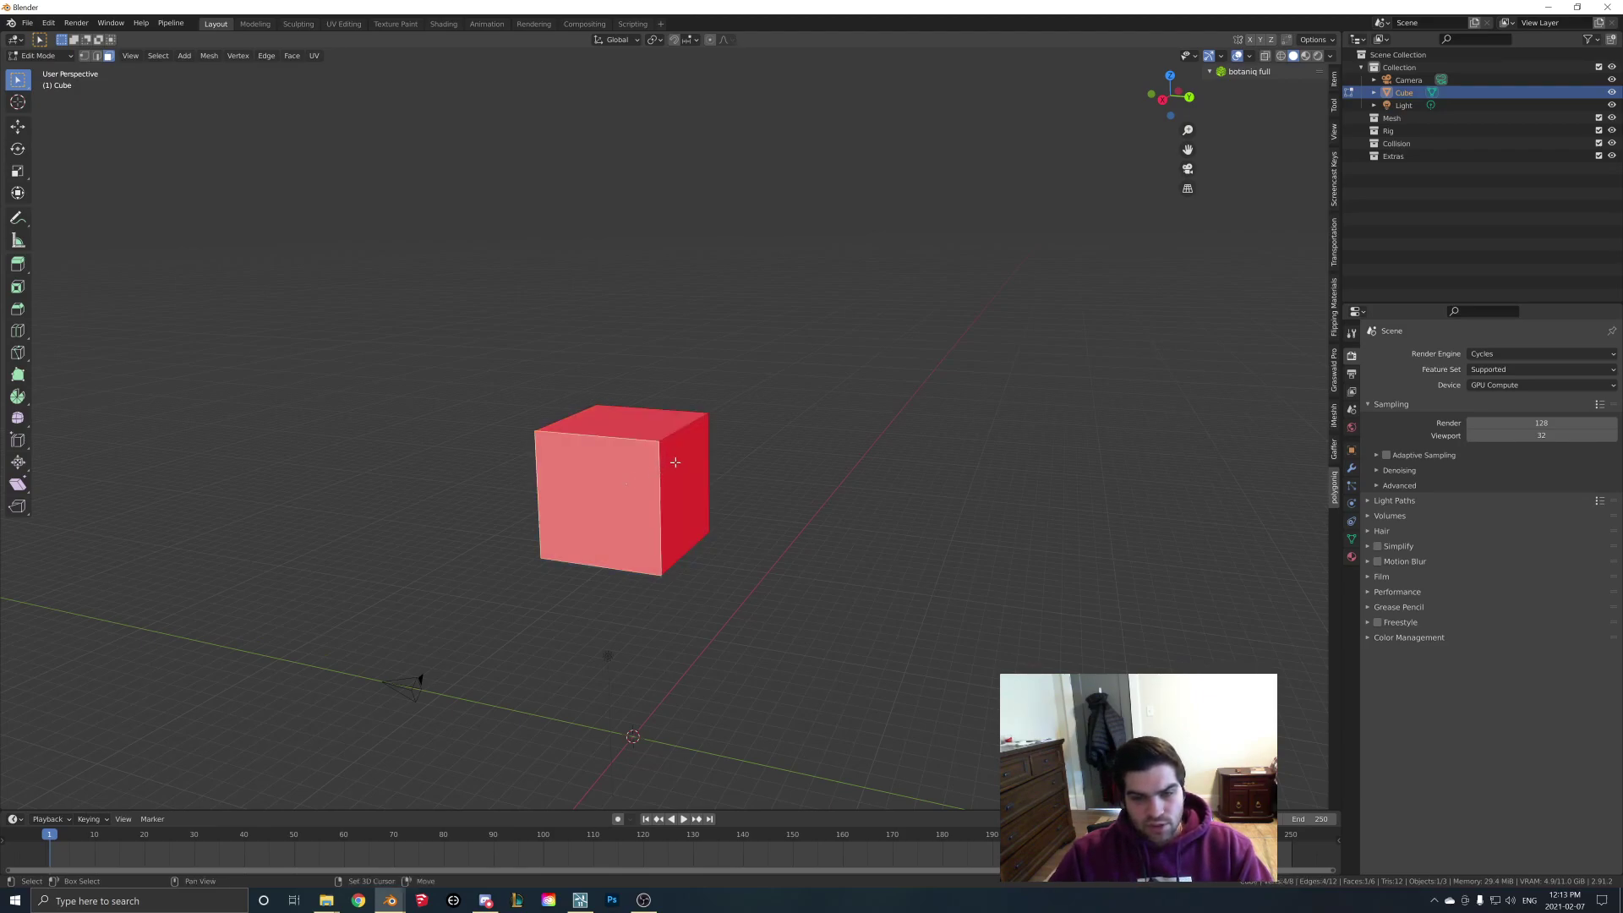
pyautogui.keyDown('shift'); pyautogui.click(679, 463); pyautogui.keyUp('shift')
pyautogui.keyDown('shift'); pyautogui.click(639, 426); pyautogui.keyUp('shift')
pyautogui.moveTo(605, 473); pyautogui.dragTo(845, 470, button='middle')
pyautogui.keyDown('shift'); pyautogui.click(694, 486); pyautogui.keyUp('shift')
pyautogui.keyDown('shift'); pyautogui.click(744, 464); pyautogui.keyUp('shift')
pyautogui.moveTo(723, 465); pyautogui.dragTo(829, 471, button='middle')
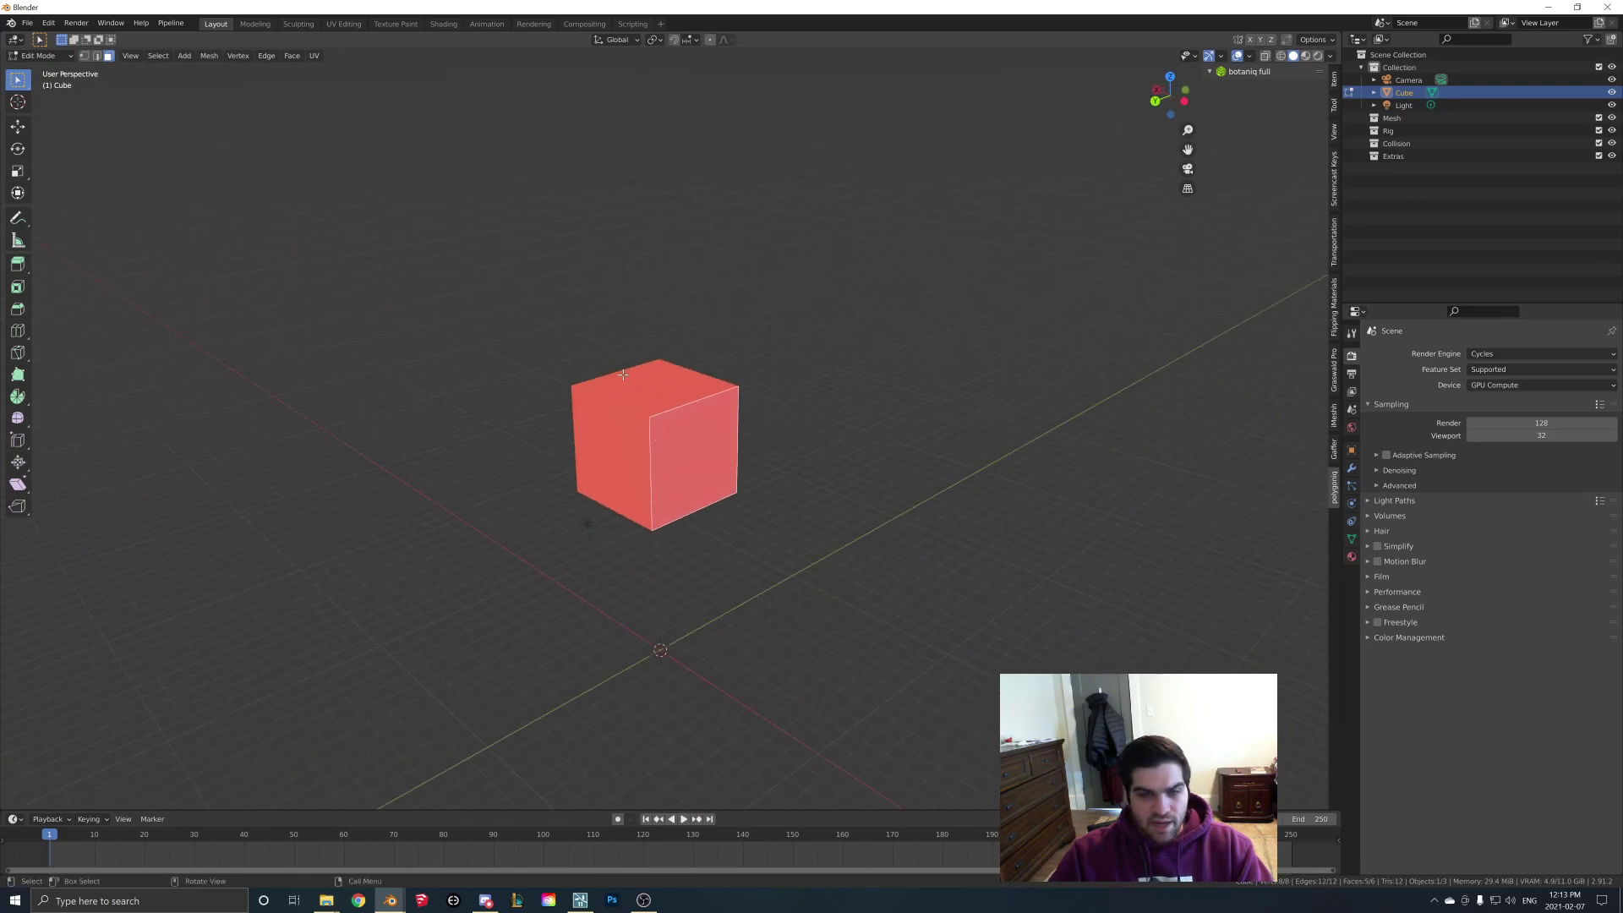
pyautogui.scroll(1, 633, 382)
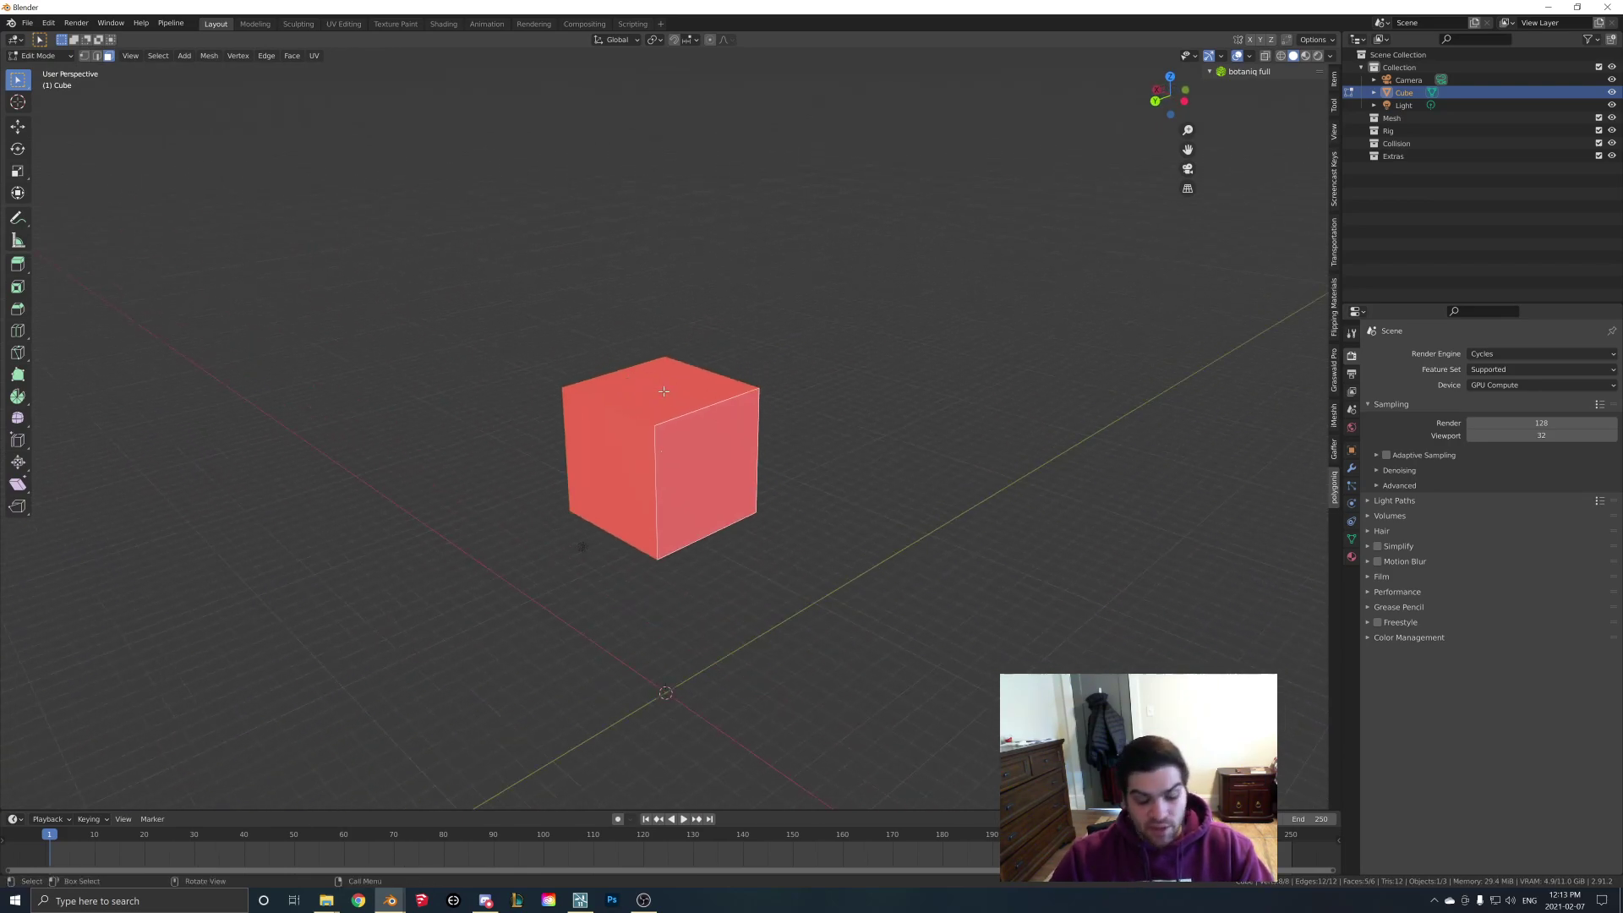
# - Flip the normals of the selected cube faces and return to Object Mode
pyautogui.hotkey('alt', 'n')
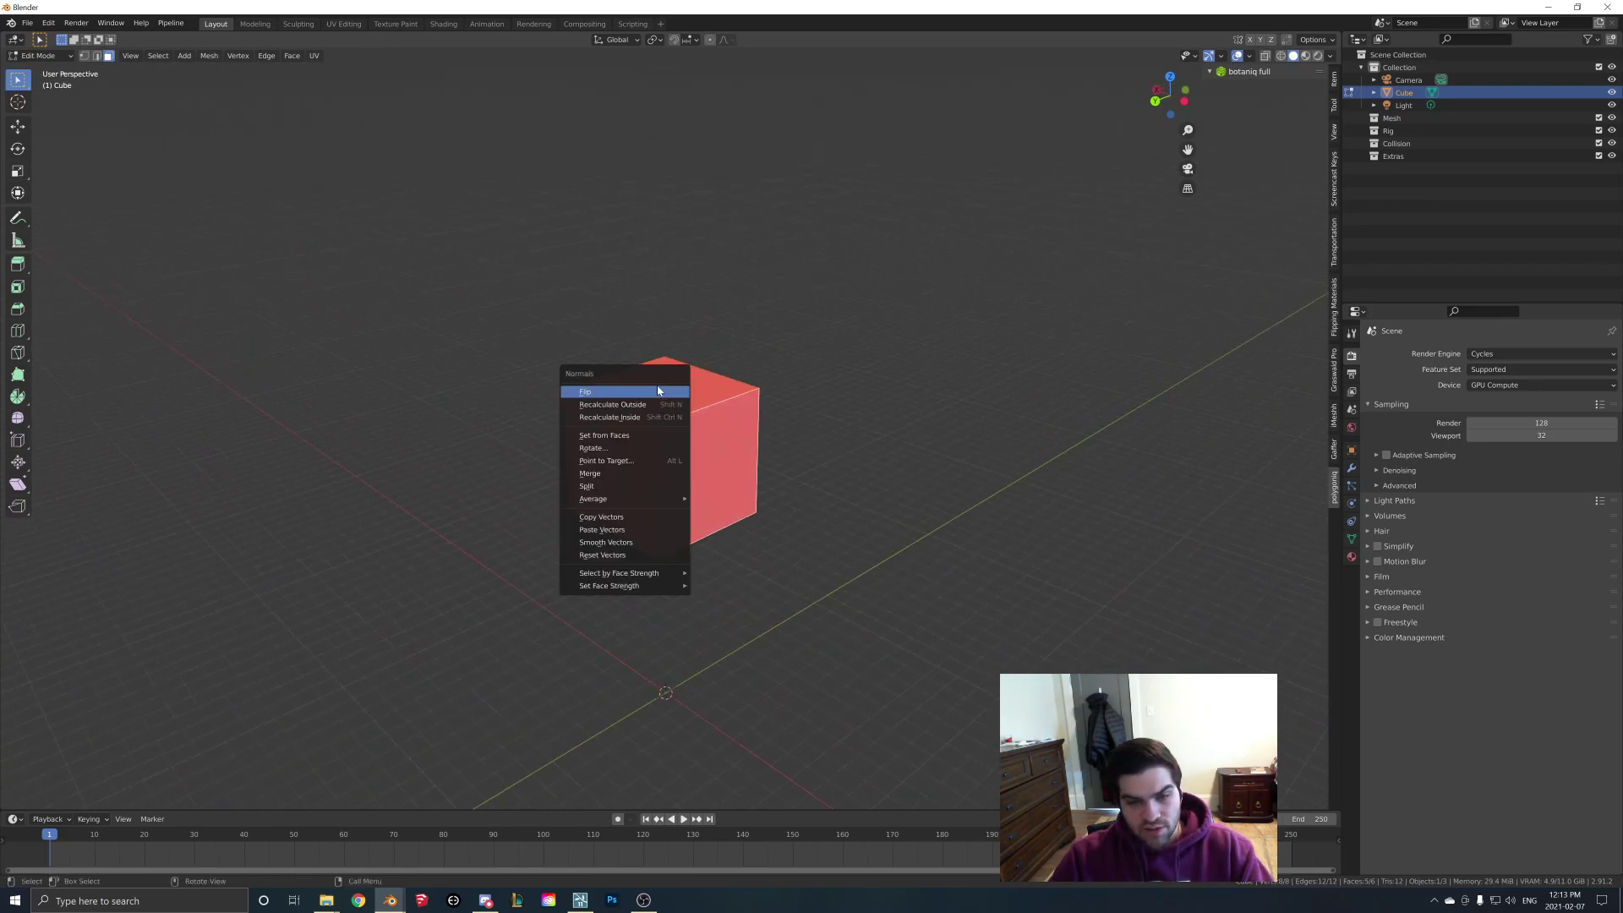
pyautogui.click(587, 393)
pyautogui.click(208, 55)
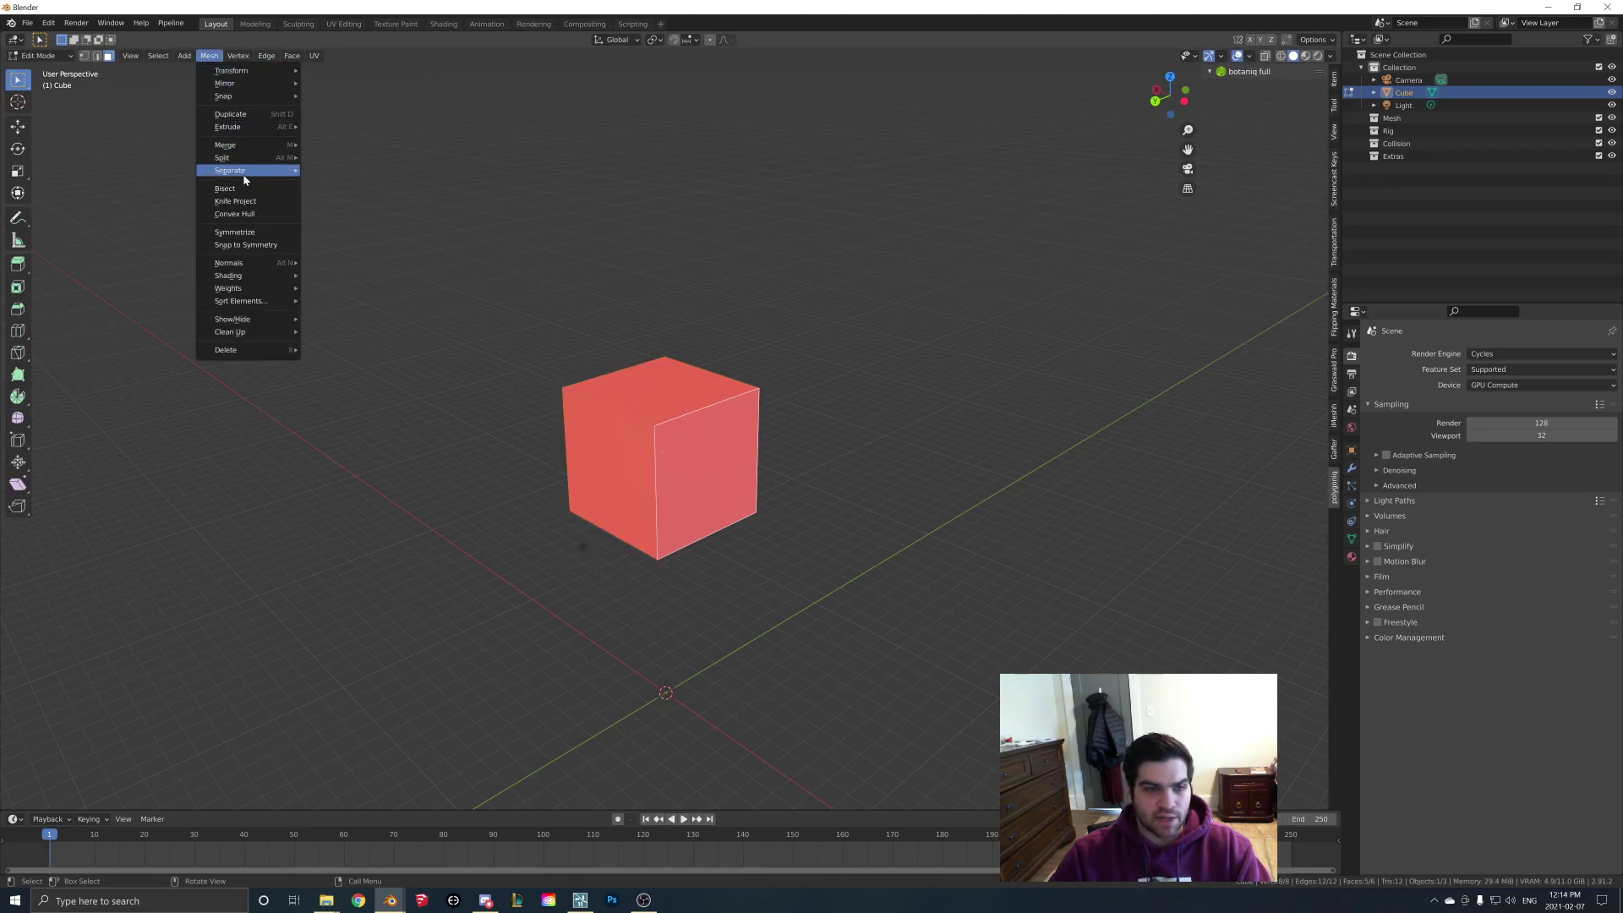
pyautogui.moveTo(279, 262)
pyautogui.click(330, 263)
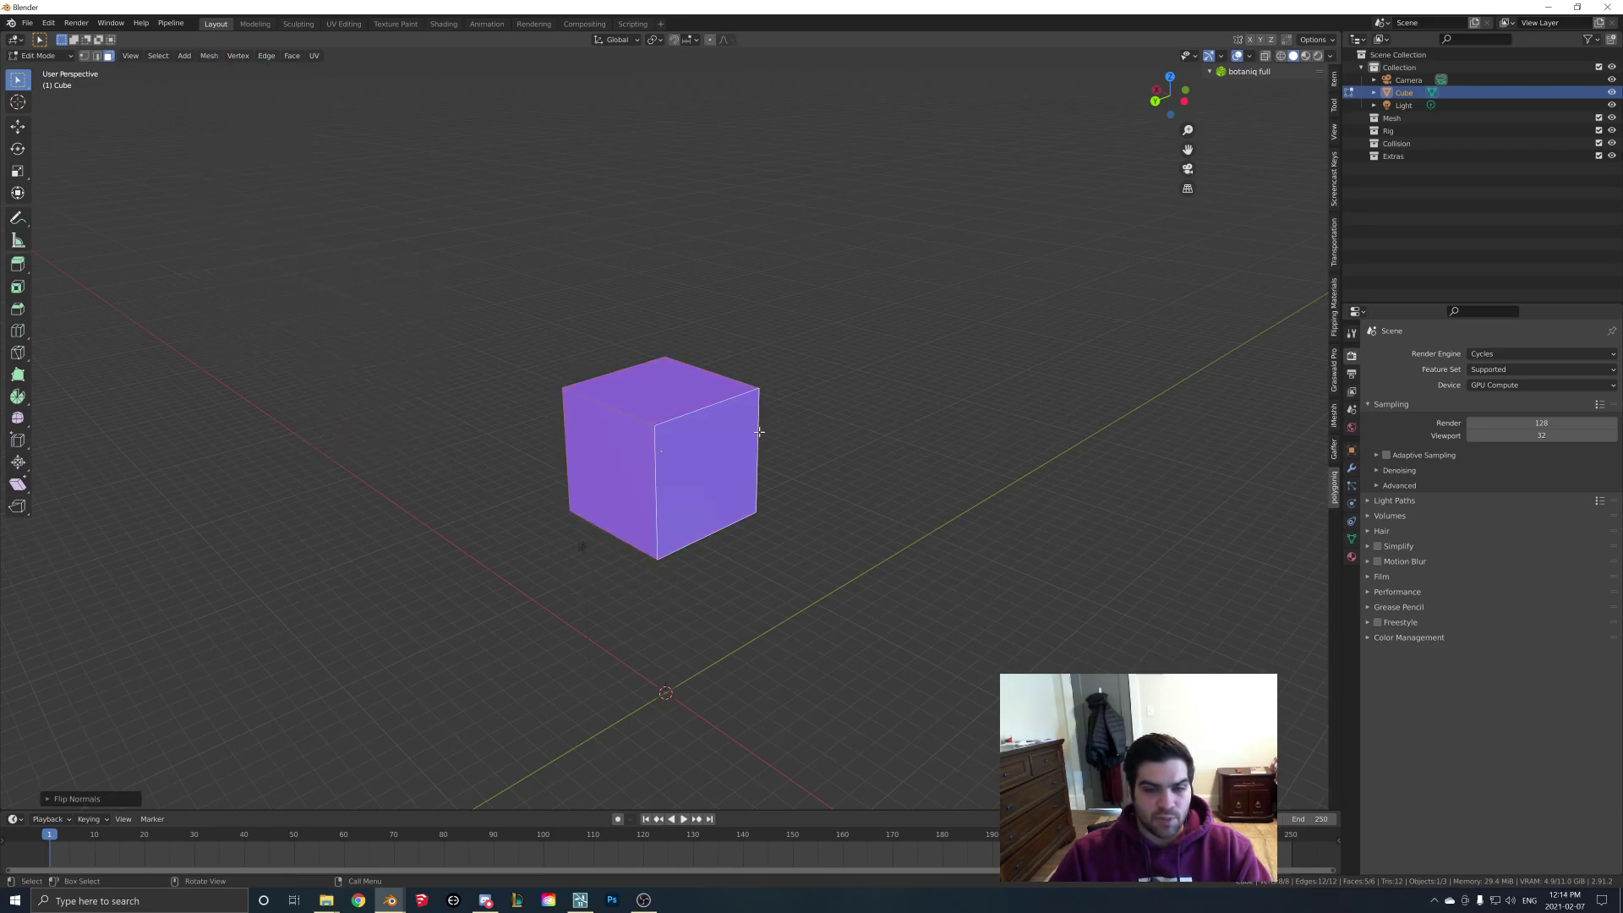
pyautogui.press('Tab')
pyautogui.press('n')
pyautogui.moveTo(759, 432); pyautogui.dragTo(477, 507, button='middle')
pyautogui.scroll(-2, 523, 510)
pyautogui.moveTo(575, 541); pyautogui.dragTo(577, 554, button='middle')
# - Delete the old Invisible.fbx from the Desktop and export the corrected cube there as FBX under the same name
pyautogui.click(25, 22)
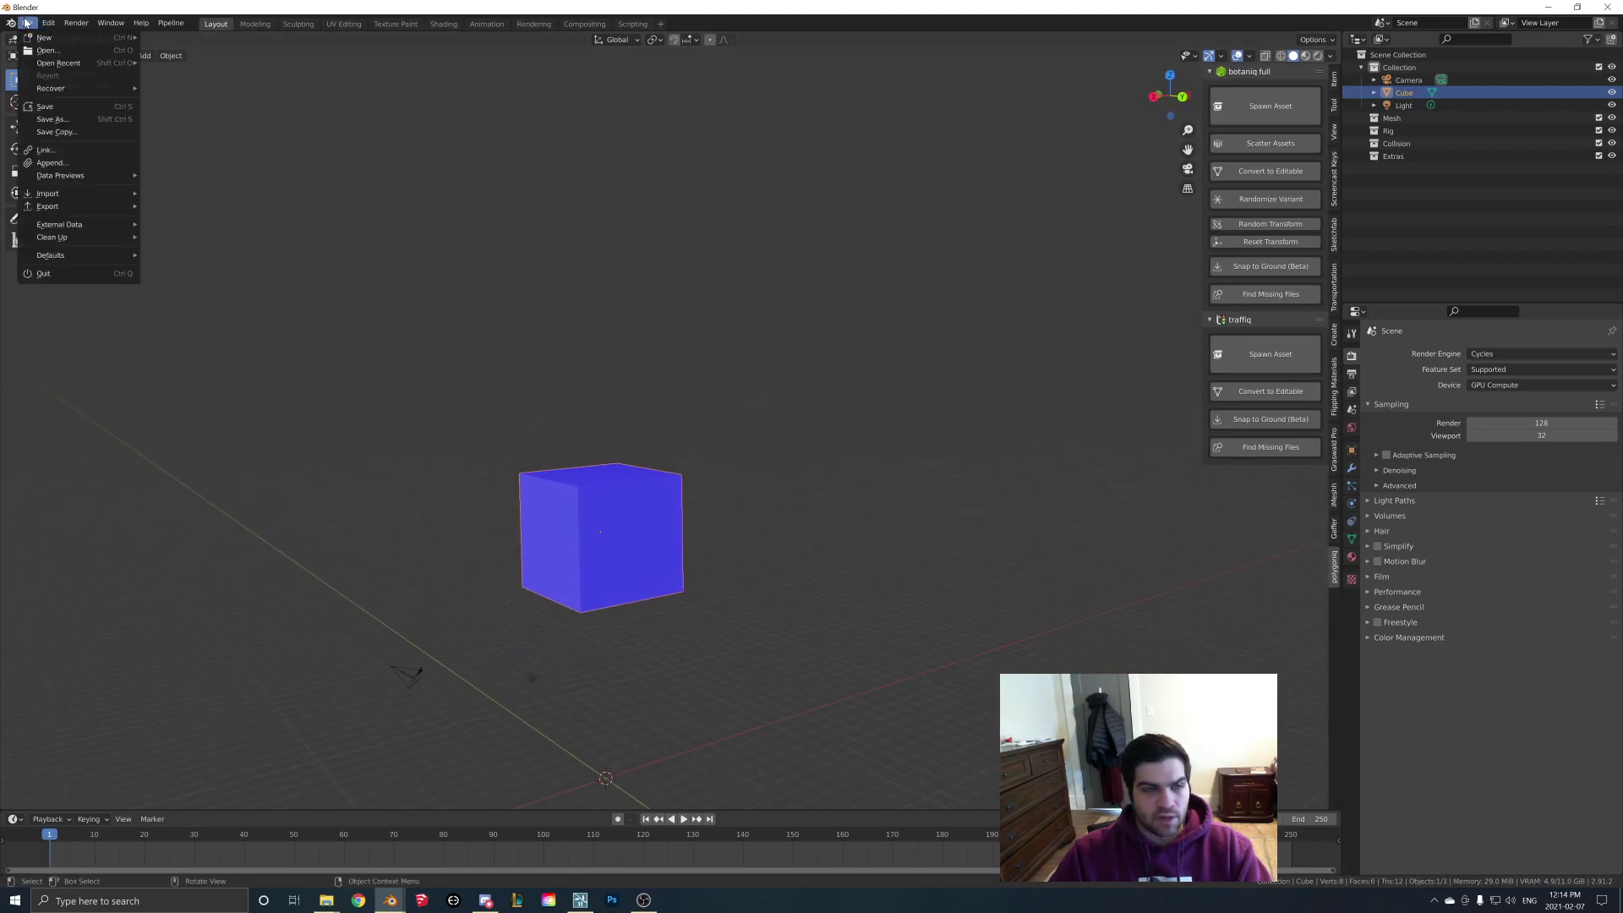
pyautogui.moveTo(58, 208)
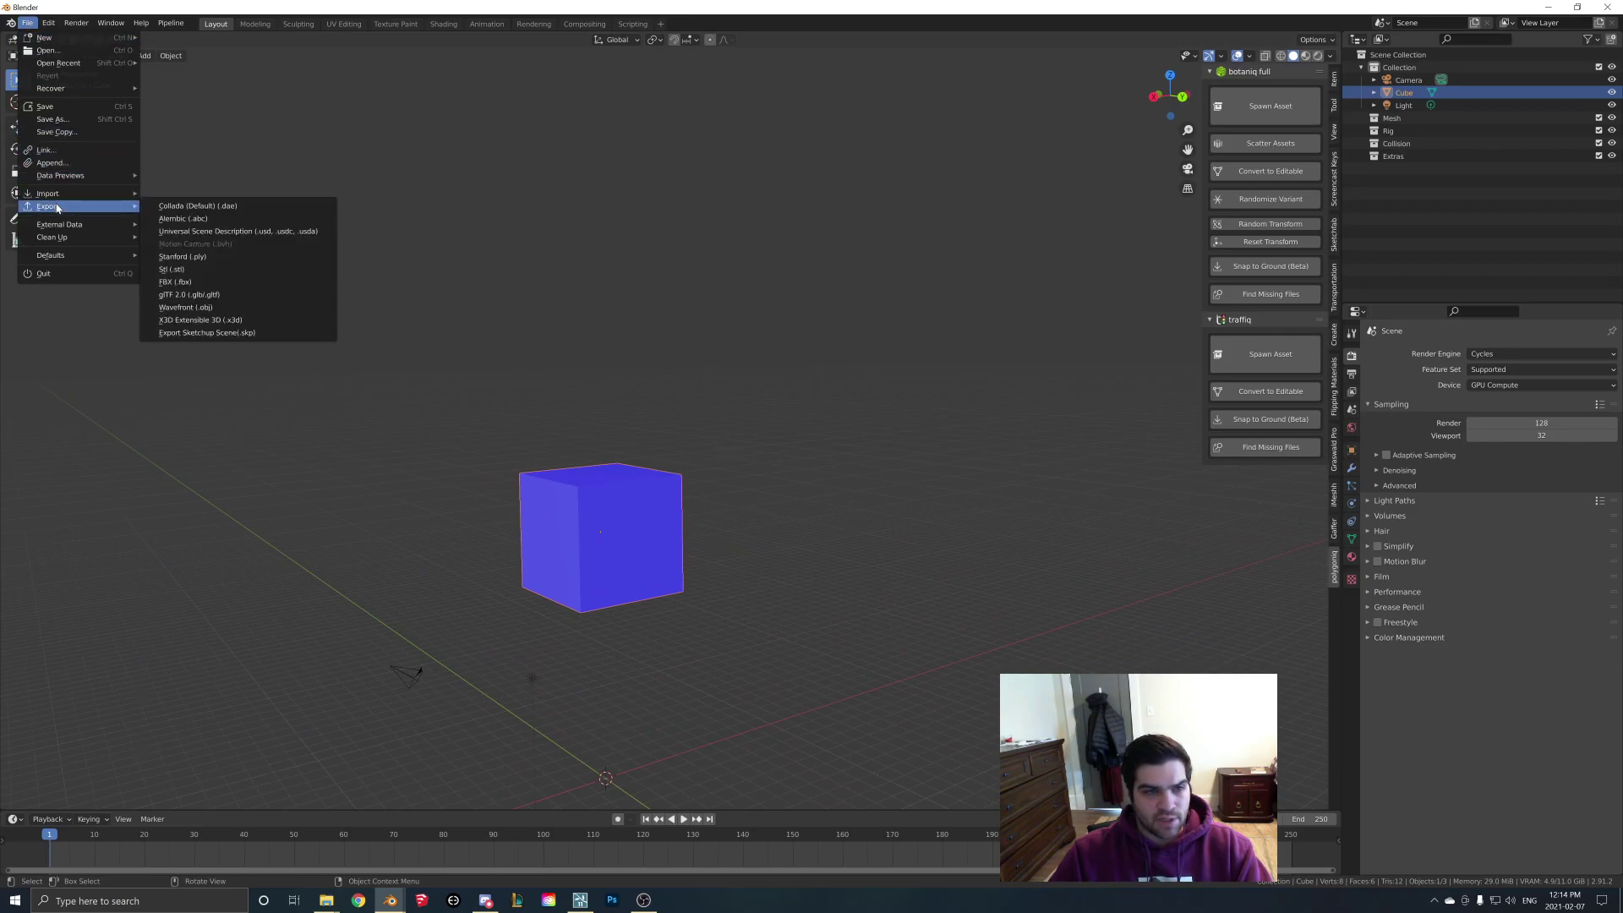
pyautogui.click(203, 283)
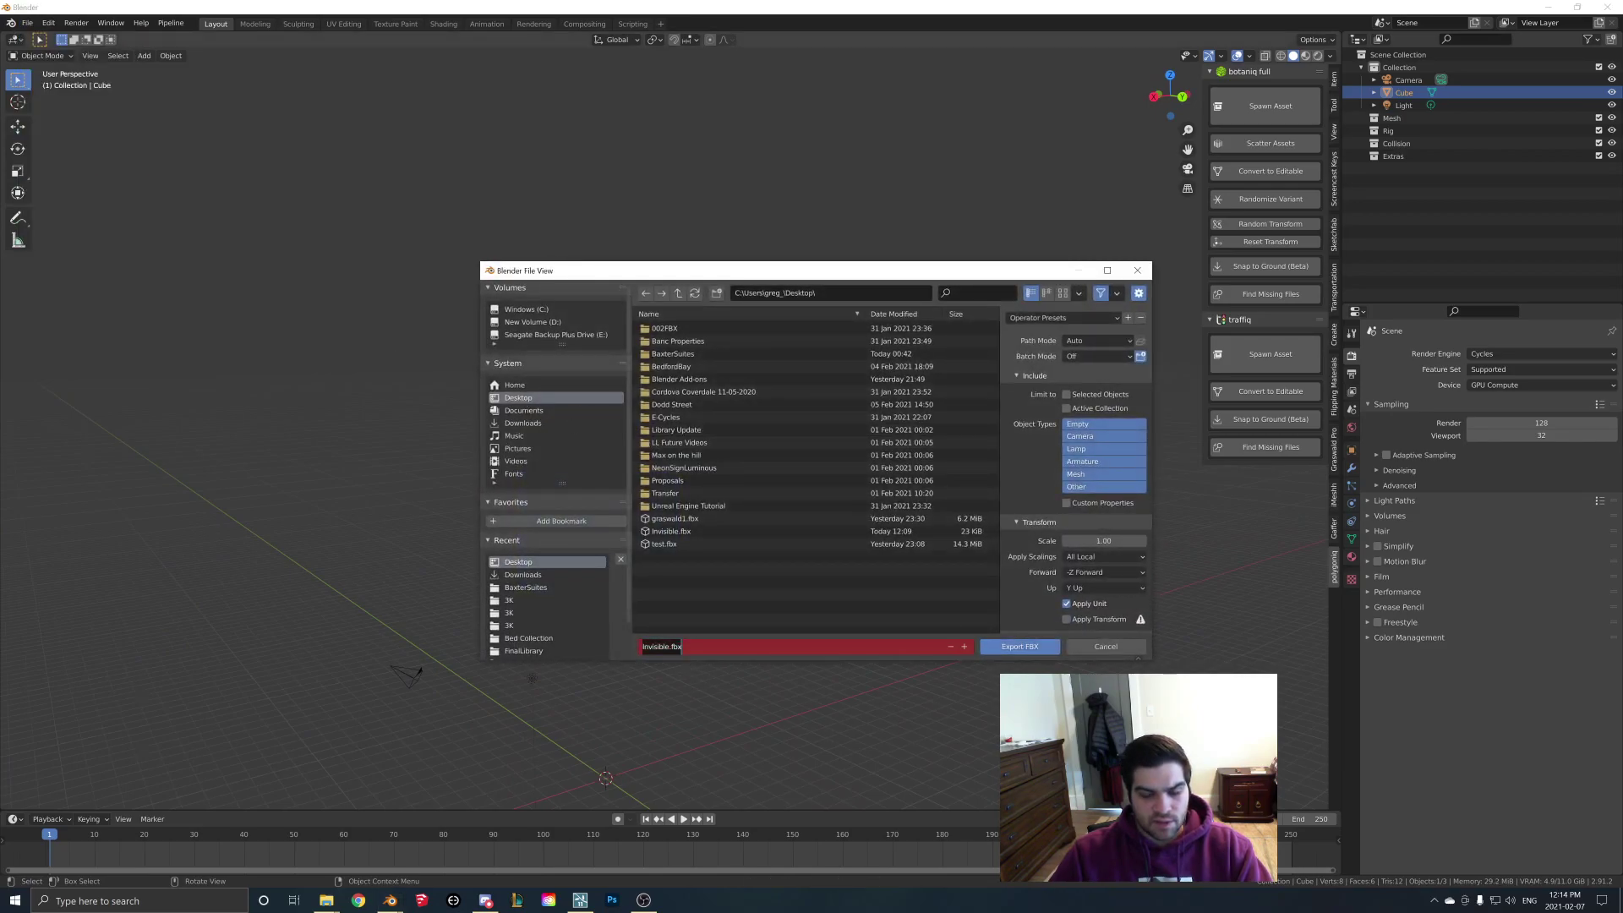
pyautogui.rightClick(670, 531)
pyautogui.click(667, 531)
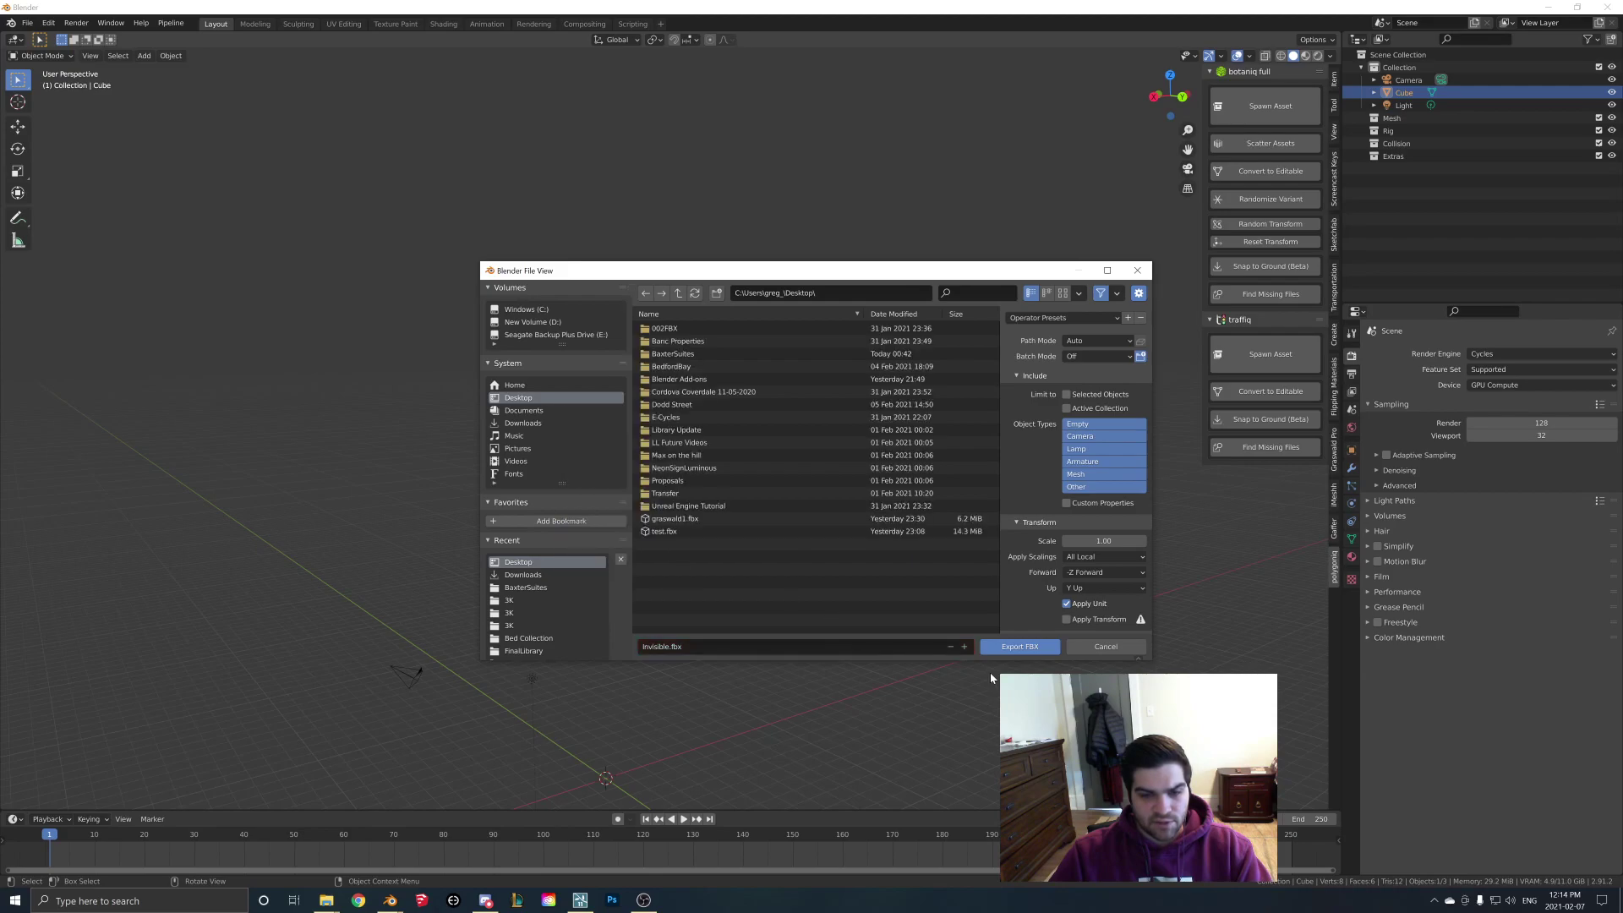
pyautogui.click(1013, 652)
# - Switch to Lumion and reload the Invisible model from the newly exported file
pyautogui.click(580, 899)
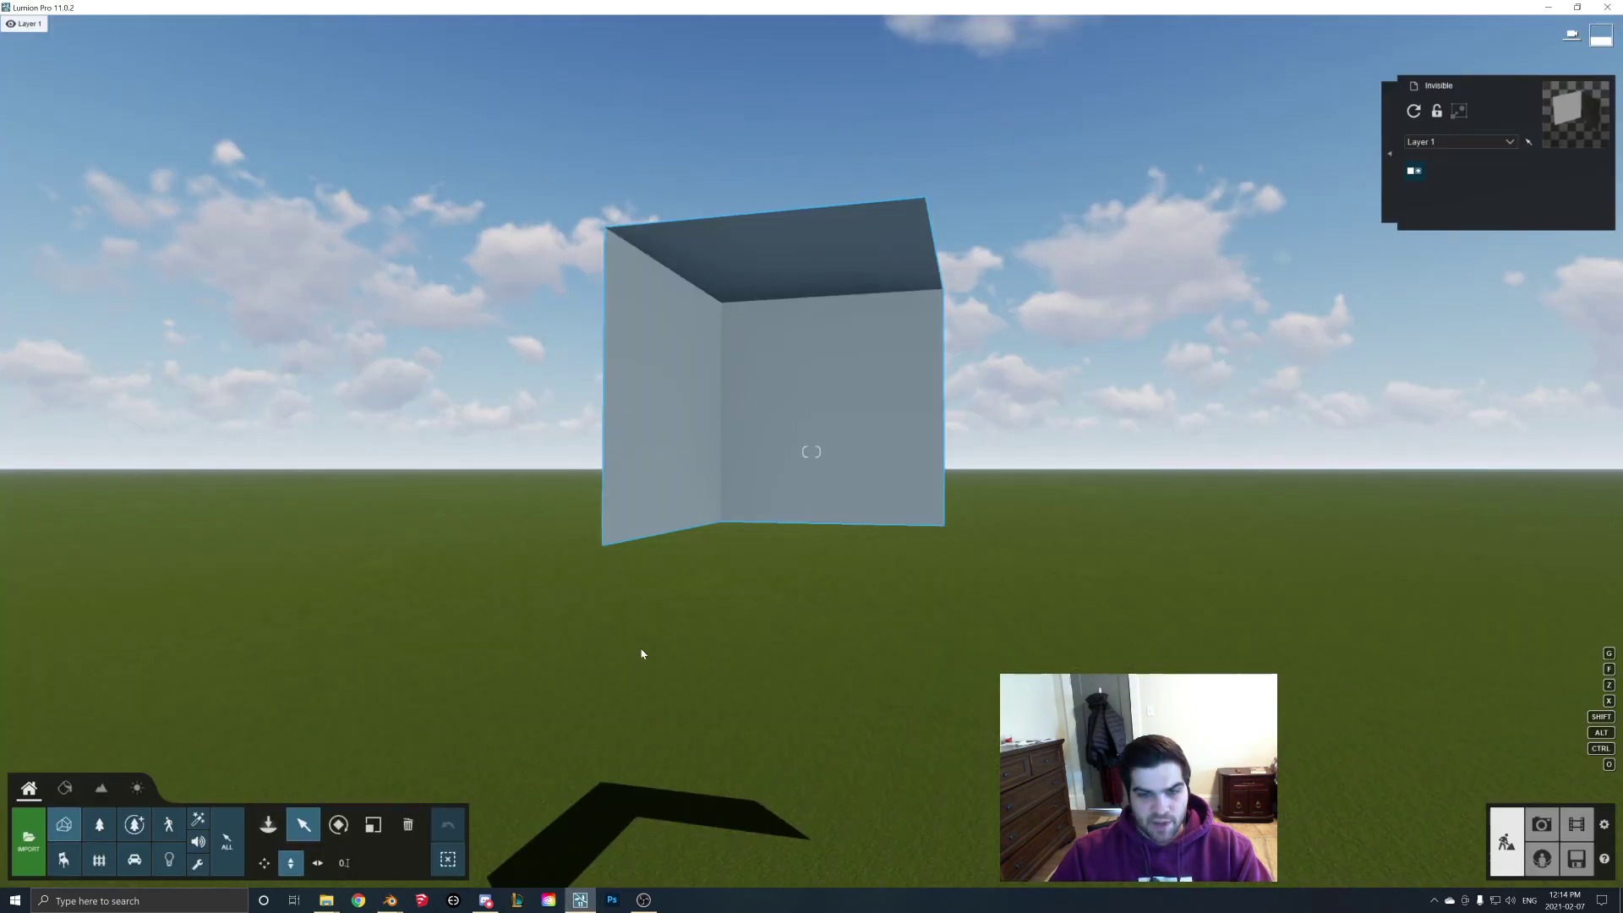
pyautogui.click(1413, 111)
# - Examine the reloaded cube from several sides to check how its outer faces are displayed
pyautogui.moveTo(980, 433); pyautogui.dragTo(1133, 433, button='right')
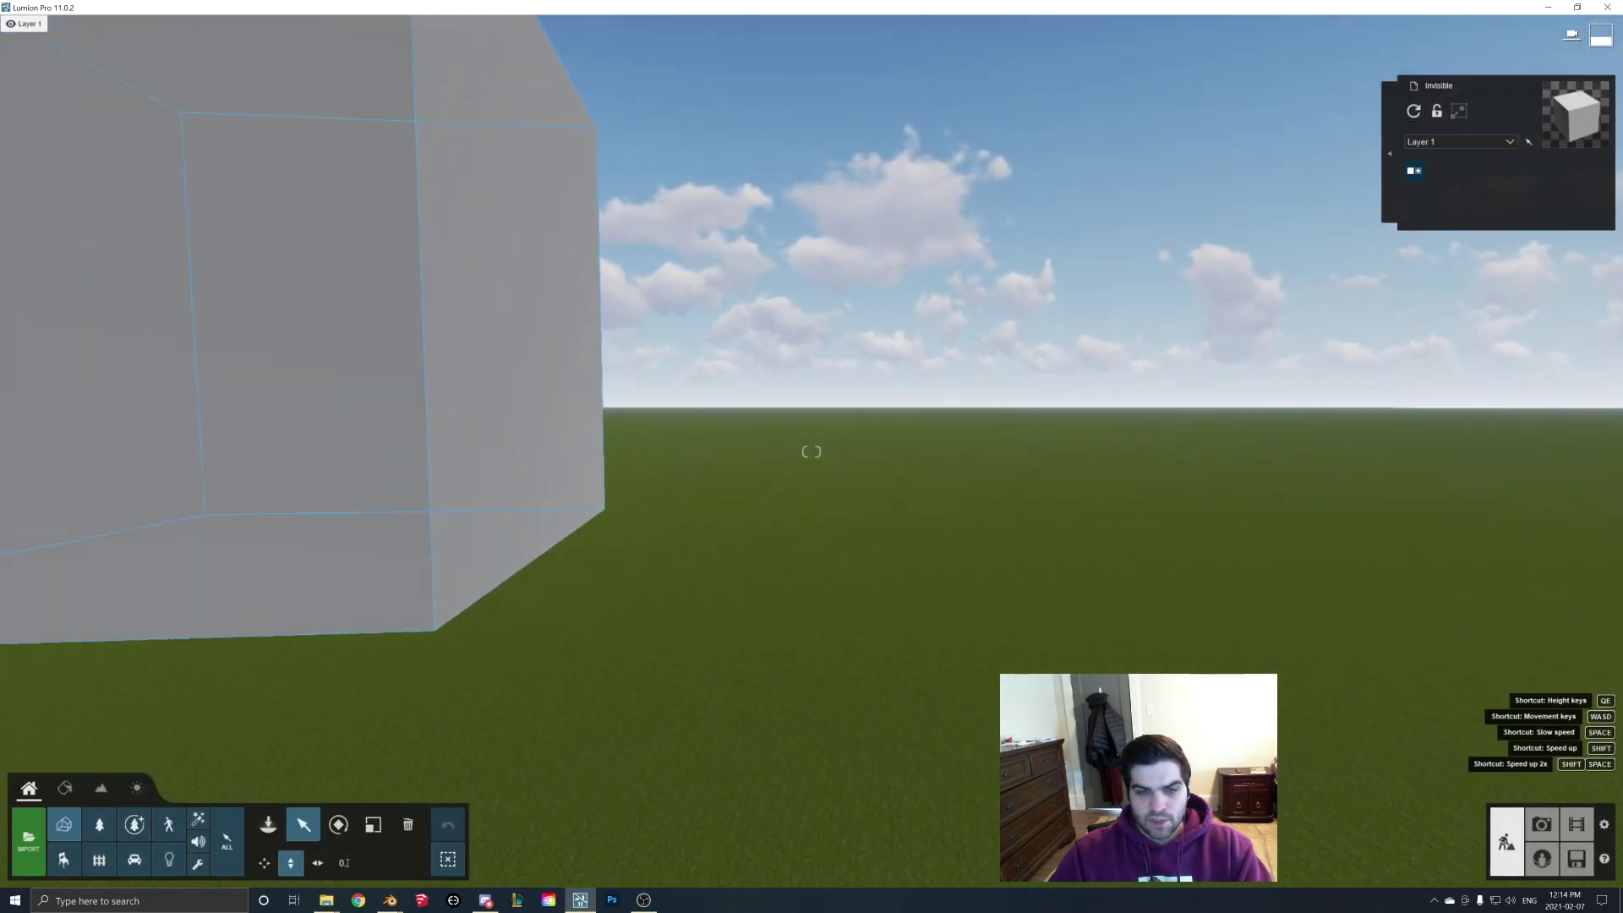
pyautogui.press('s')
pyautogui.moveTo(811, 451); pyautogui.dragTo(1069, 416, button='right')
pyautogui.press('d')
pyautogui.press('s')
pyautogui.press('d')
pyautogui.press('w')
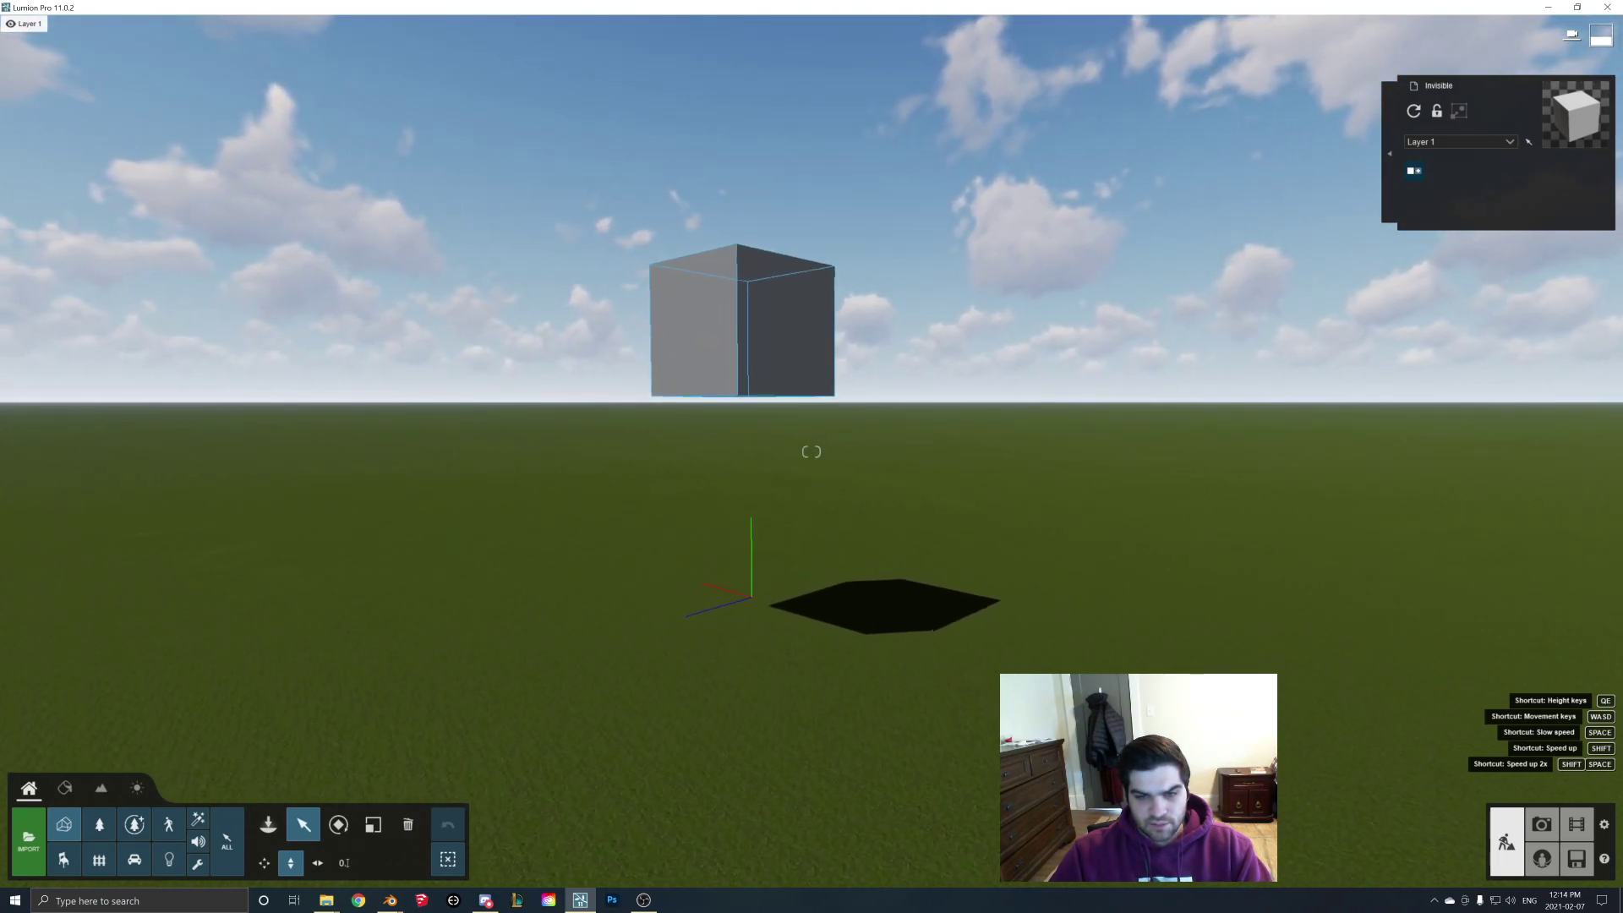
pyautogui.press('w')
pyautogui.press('d')
pyautogui.moveTo(811, 451); pyautogui.dragTo(600, 735, button='right')
pyautogui.press('d')
pyautogui.press('w')
pyautogui.press('w')
pyautogui.press('s')
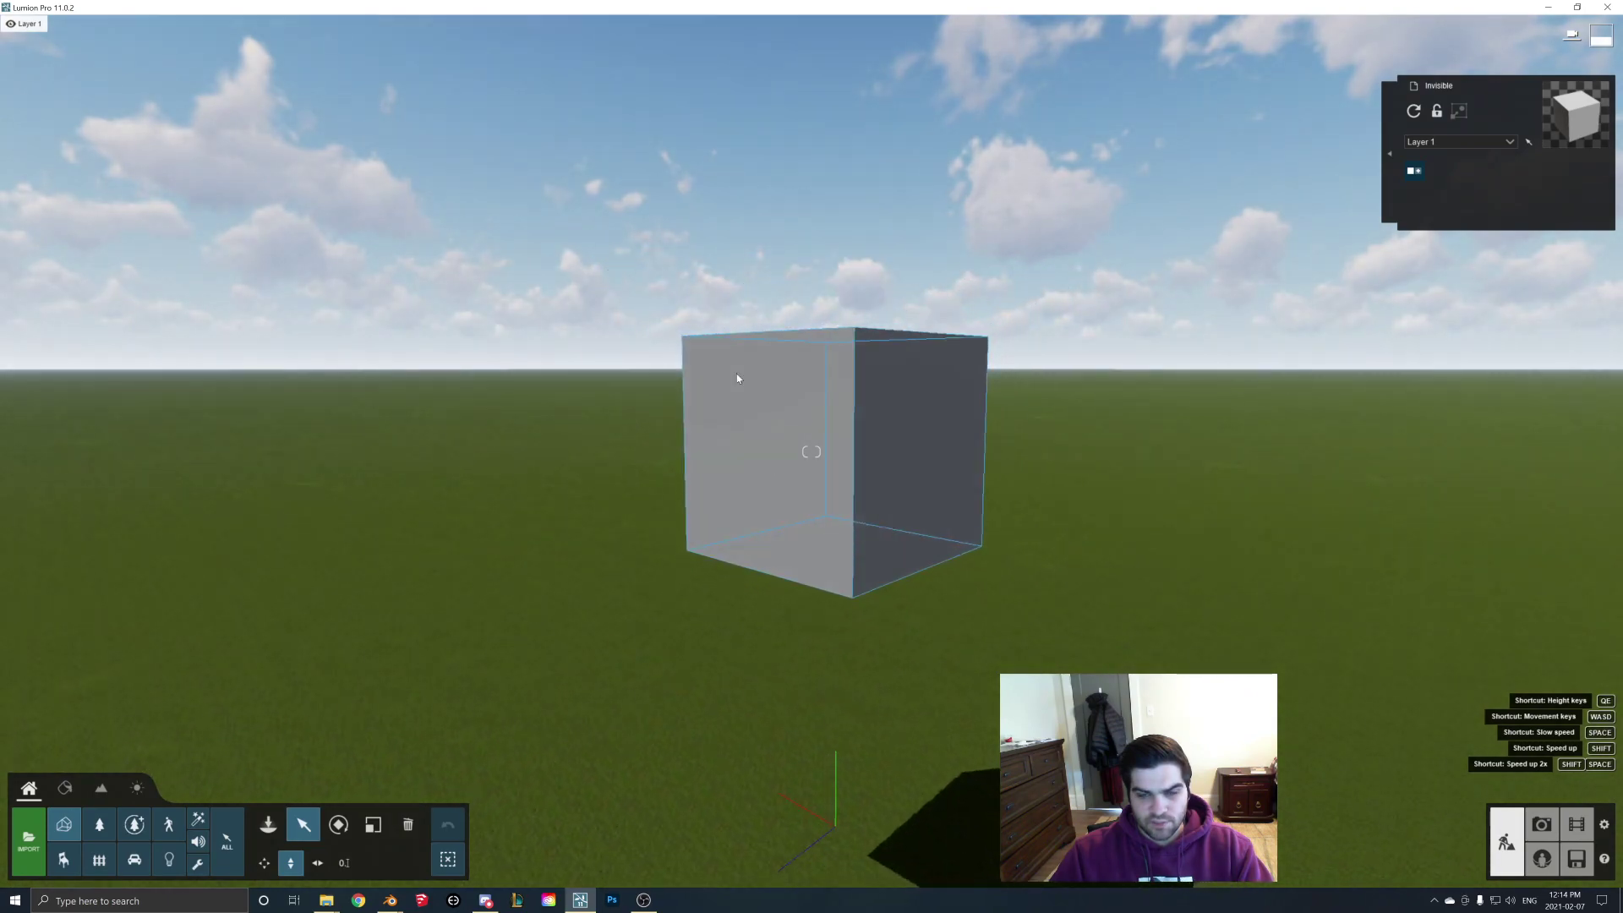
pyautogui.press('s')
pyautogui.moveTo(737, 379); pyautogui.dragTo(900, 412, button='right')
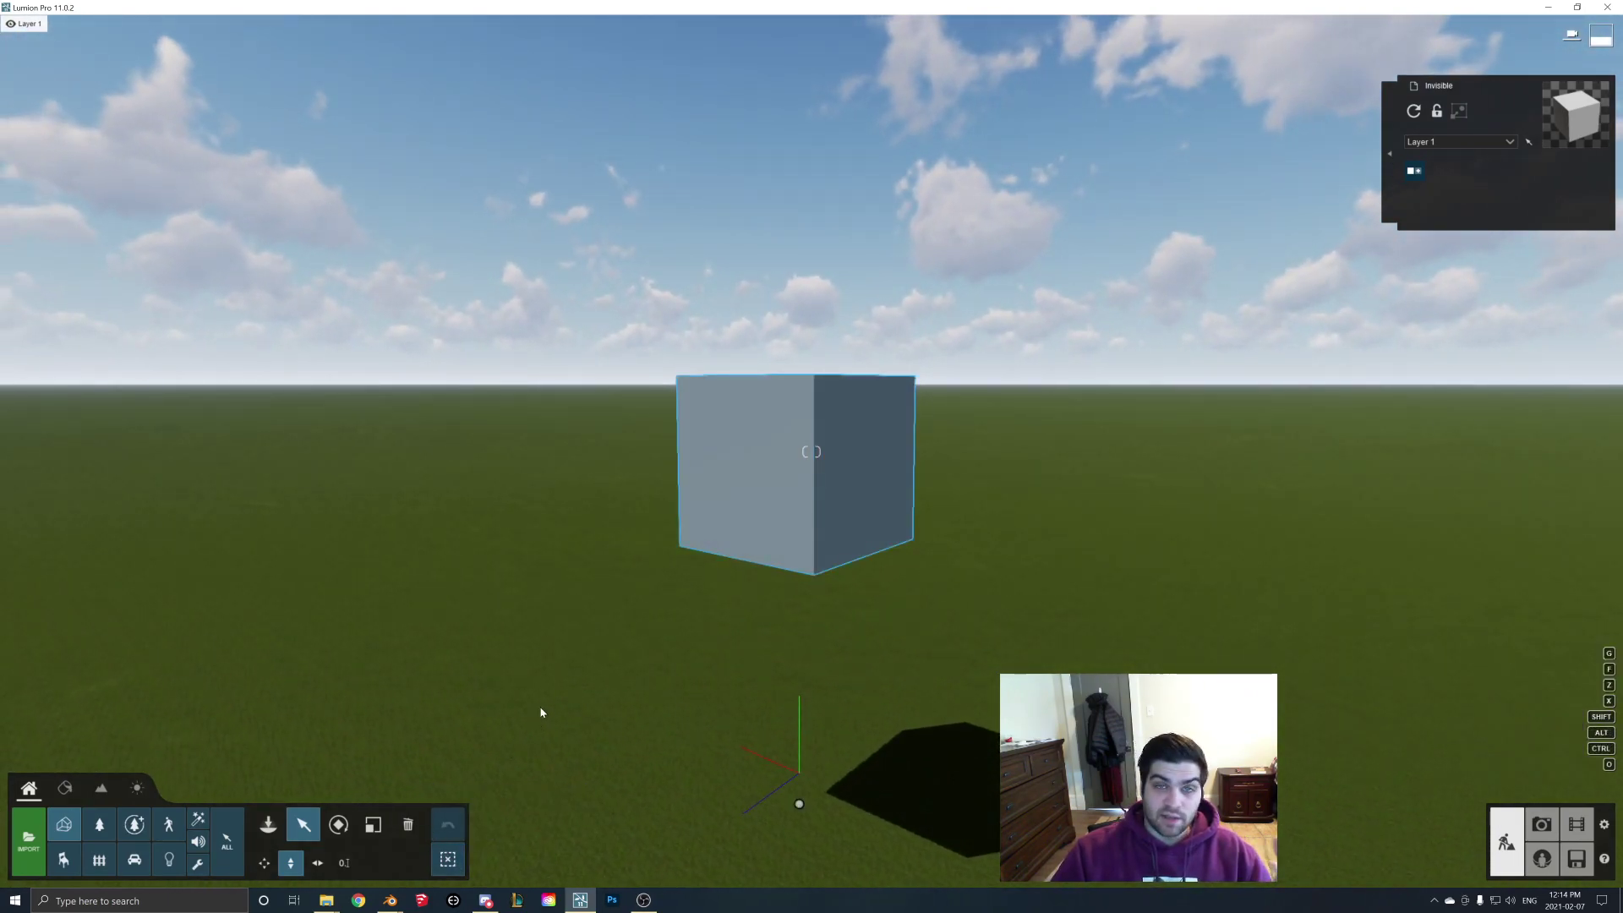
pyautogui.moveTo(744, 545); pyautogui.dragTo(786, 495, button='right')
pyautogui.press('w')
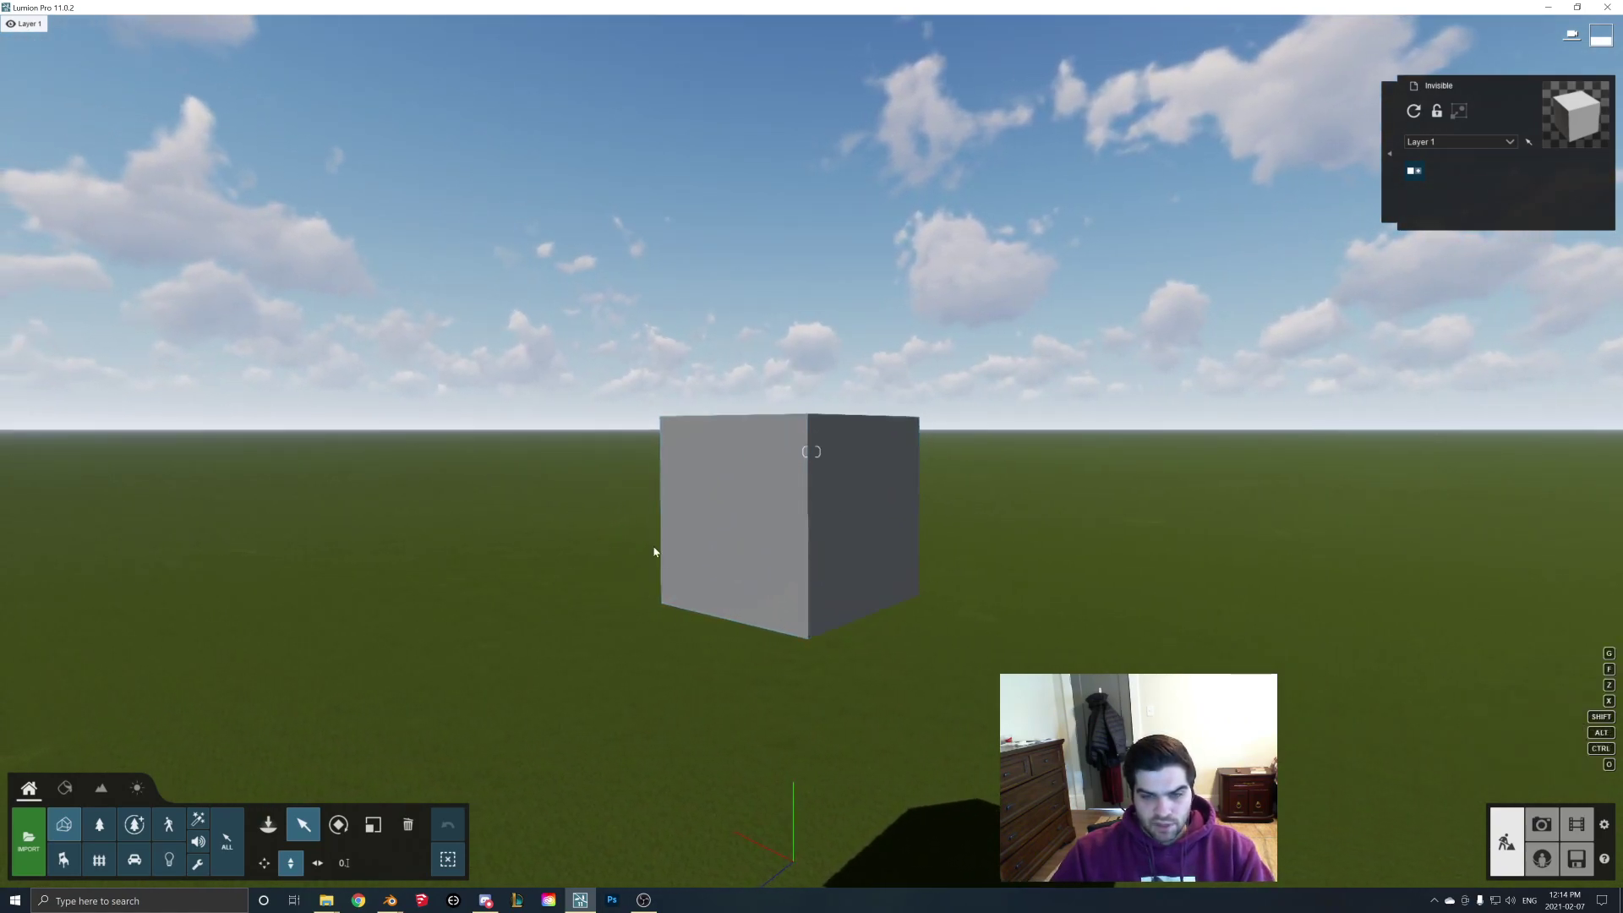
pyautogui.click(761, 524)
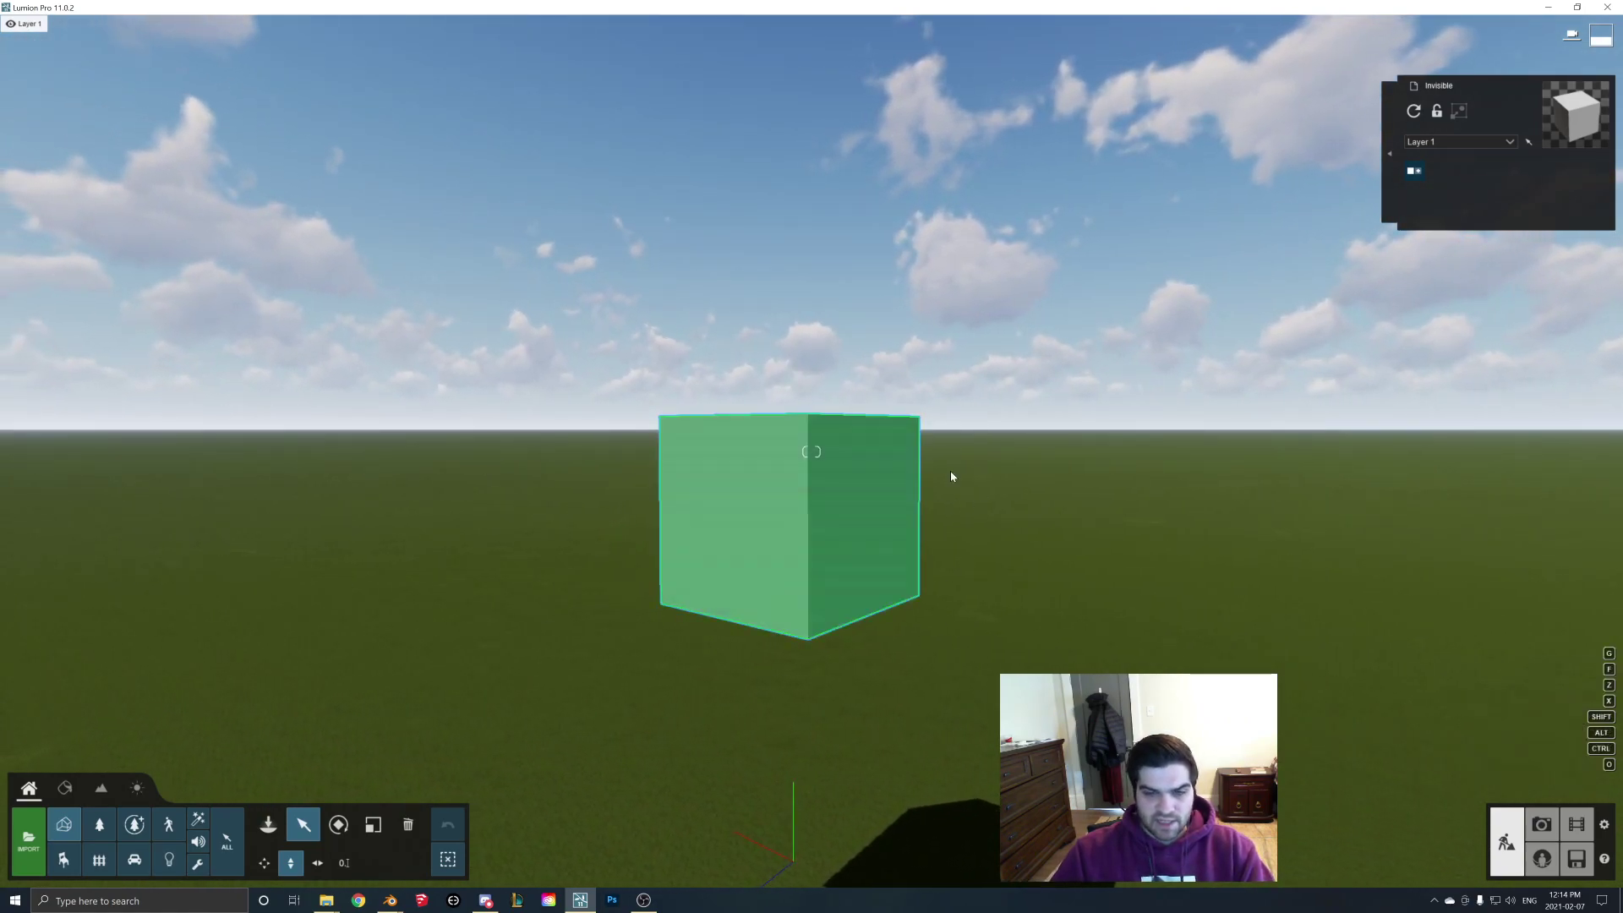
# - Switch to Blender and add a Solidify modifier to the cube
pyautogui.click(394, 902)
pyautogui.click(363, 861)
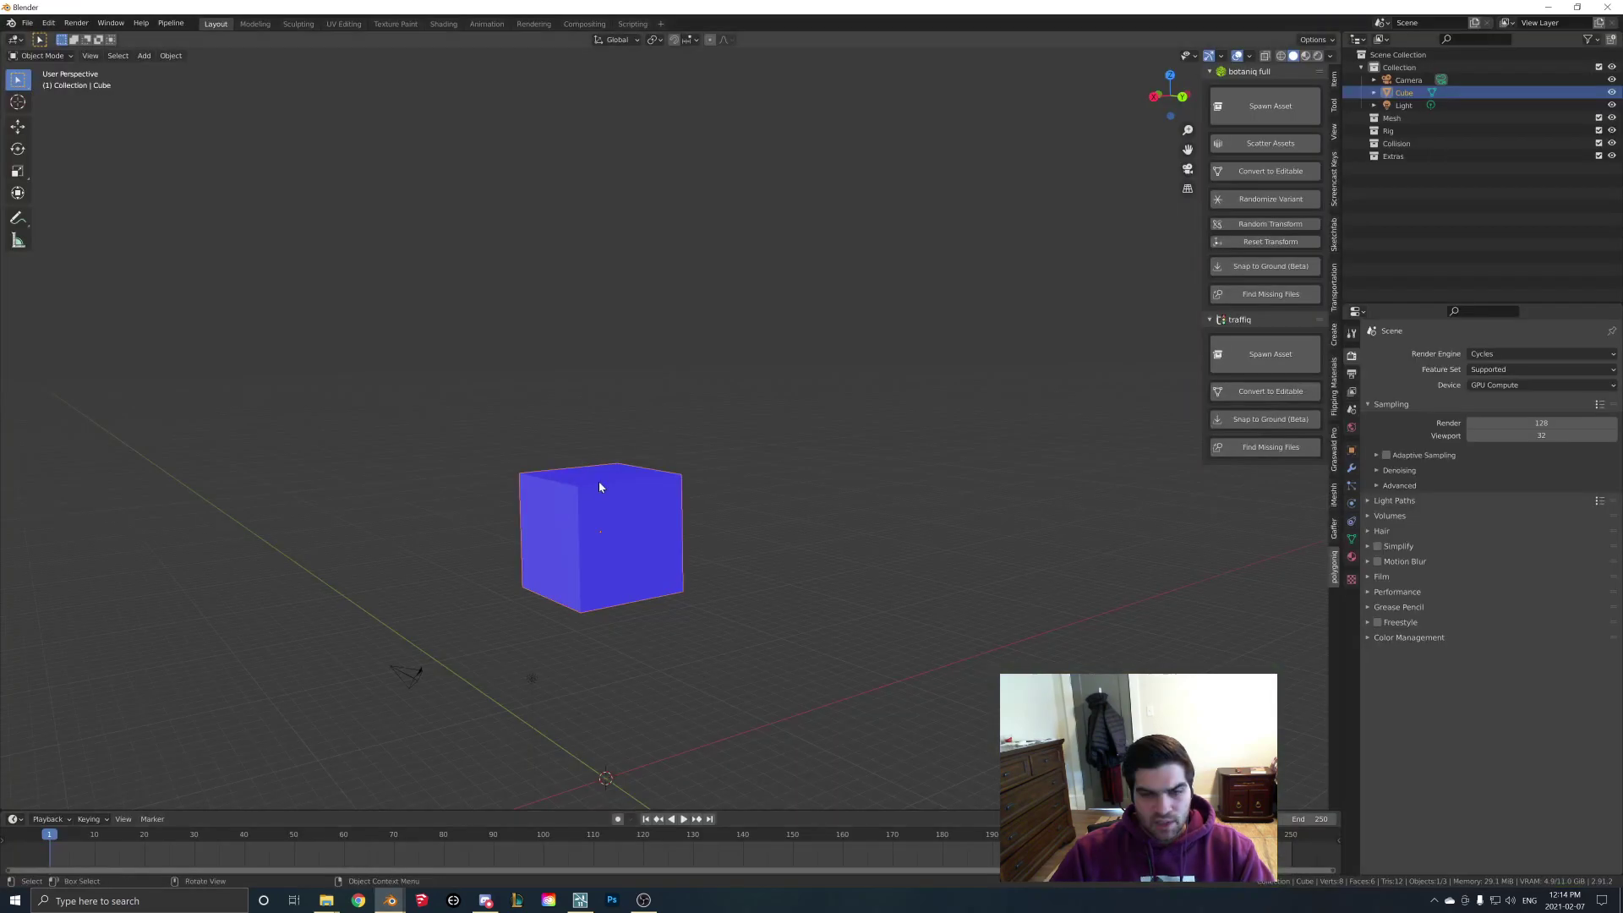
pyautogui.moveTo(599, 486); pyautogui.dragTo(624, 518, button='middle')
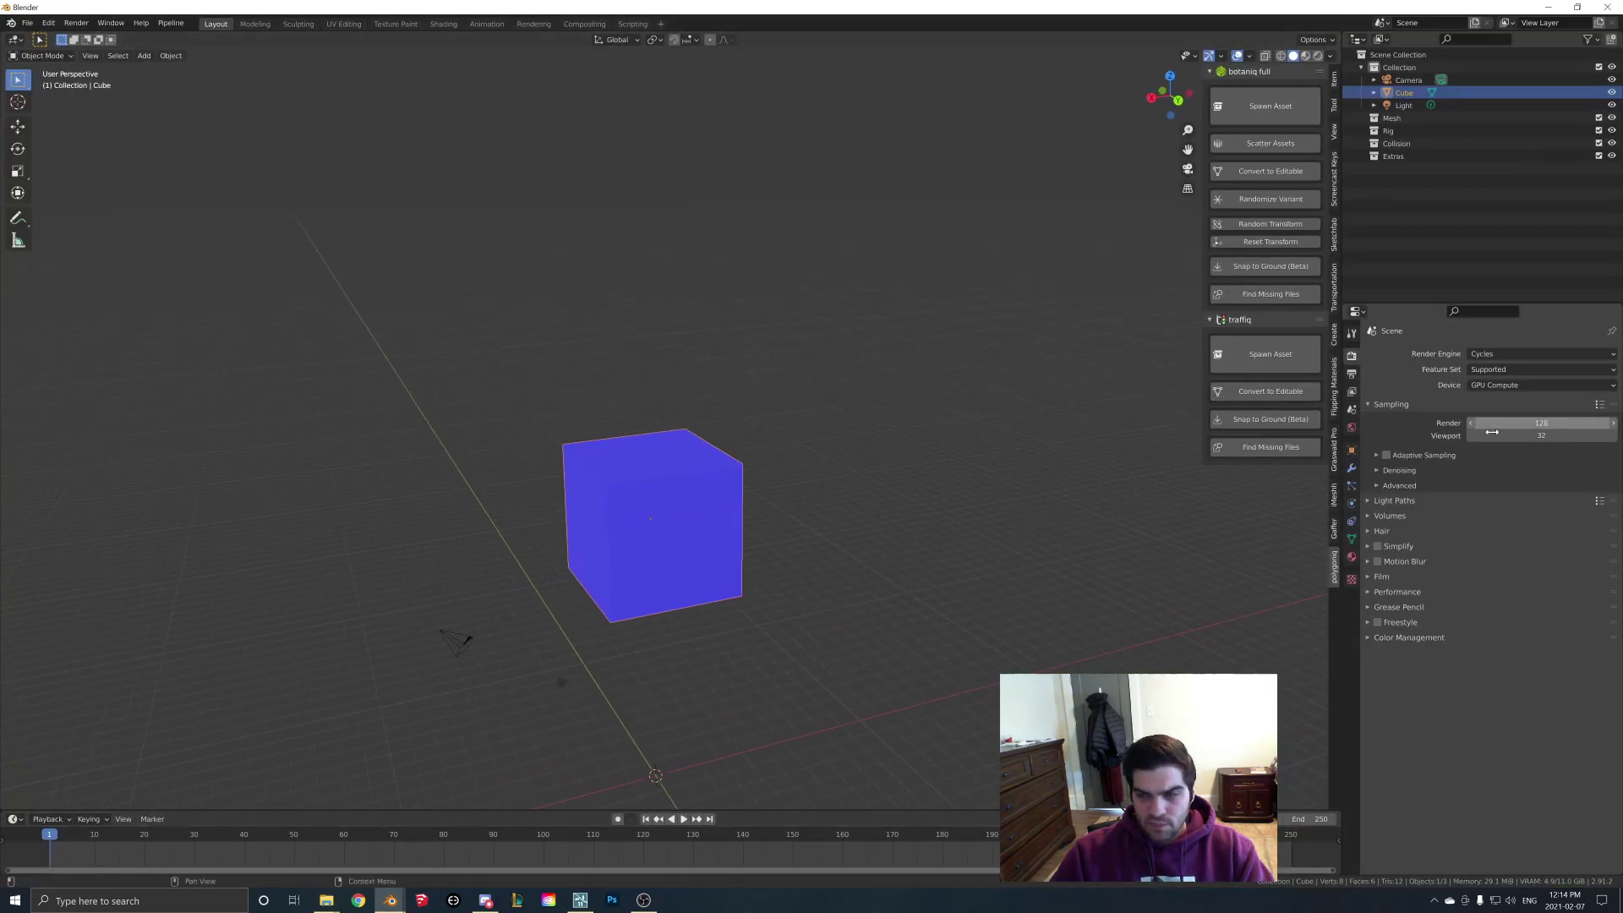
pyautogui.click(1352, 467)
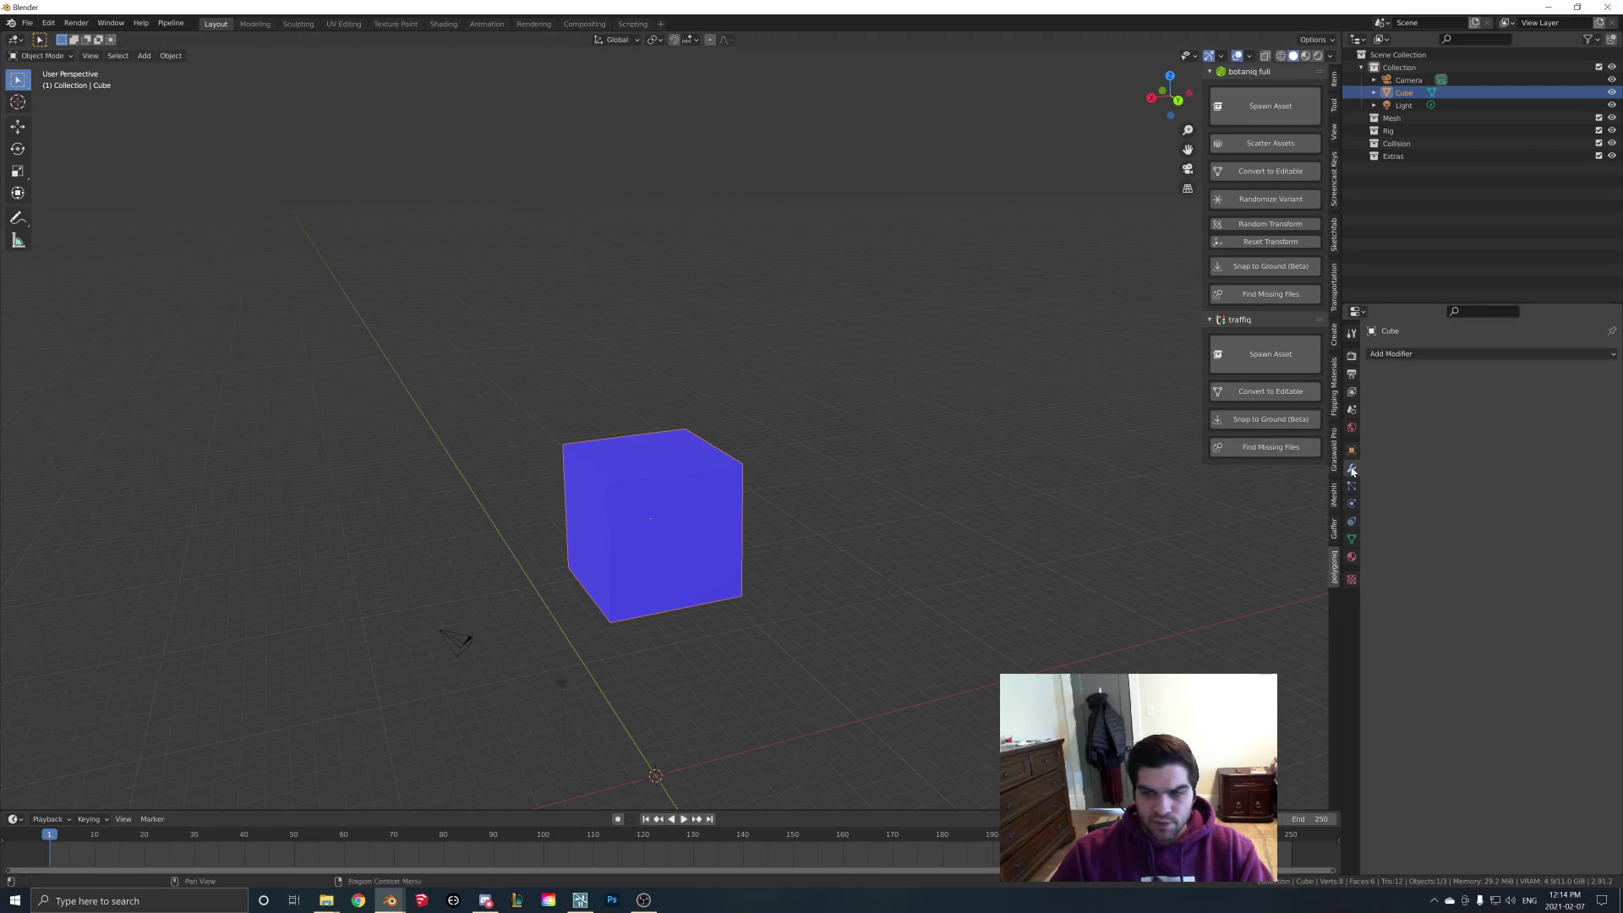
pyautogui.click(1408, 355)
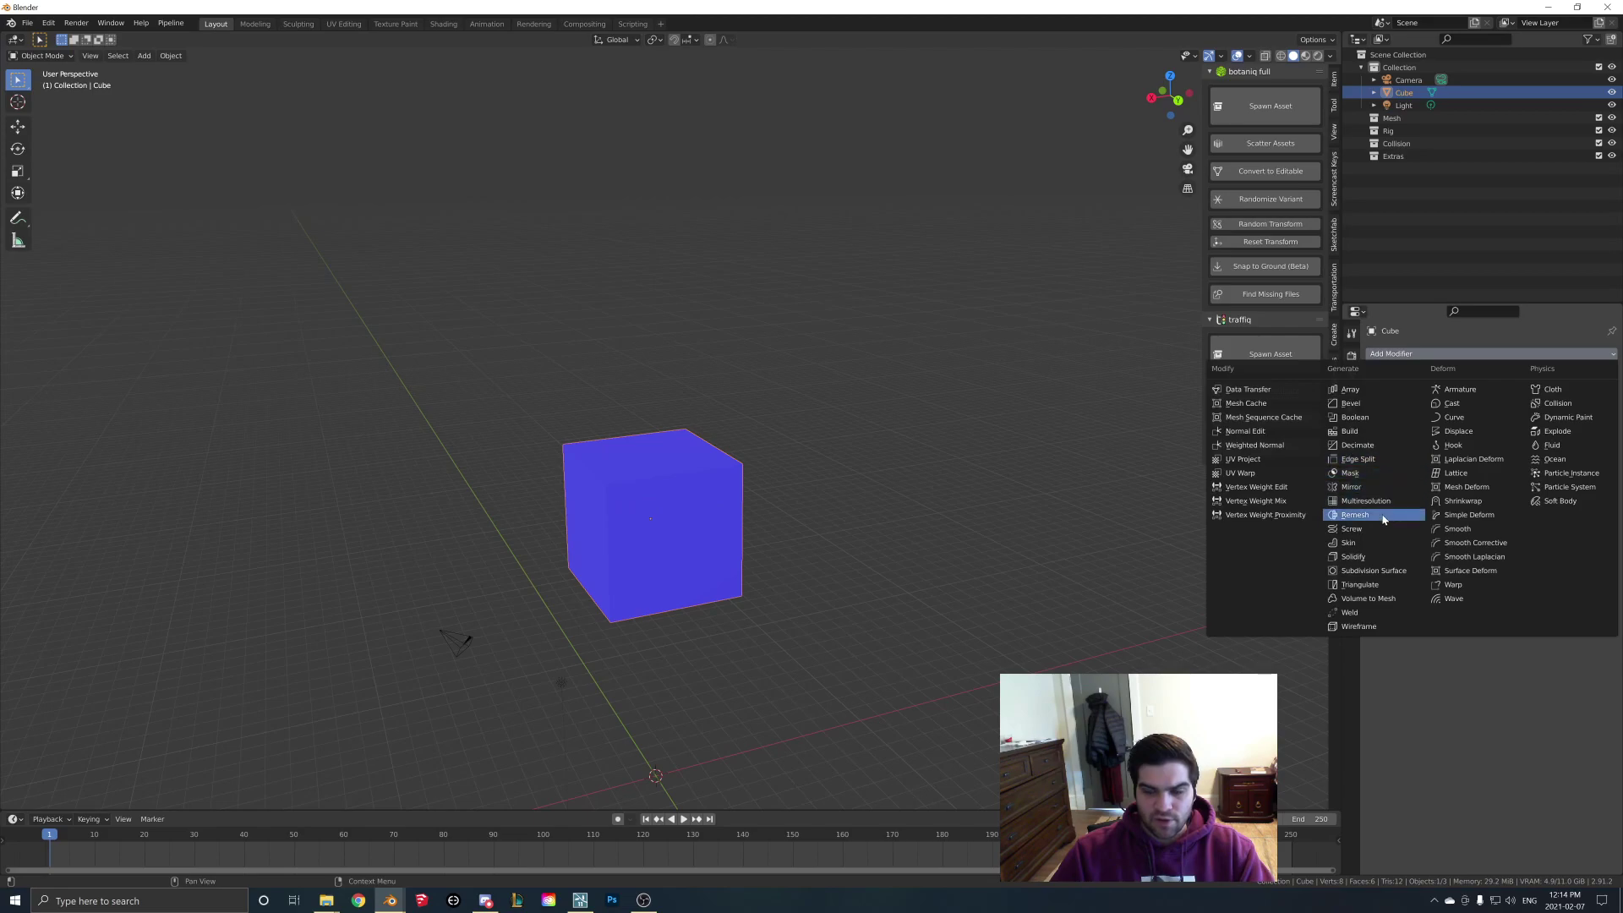
pyautogui.click(1375, 559)
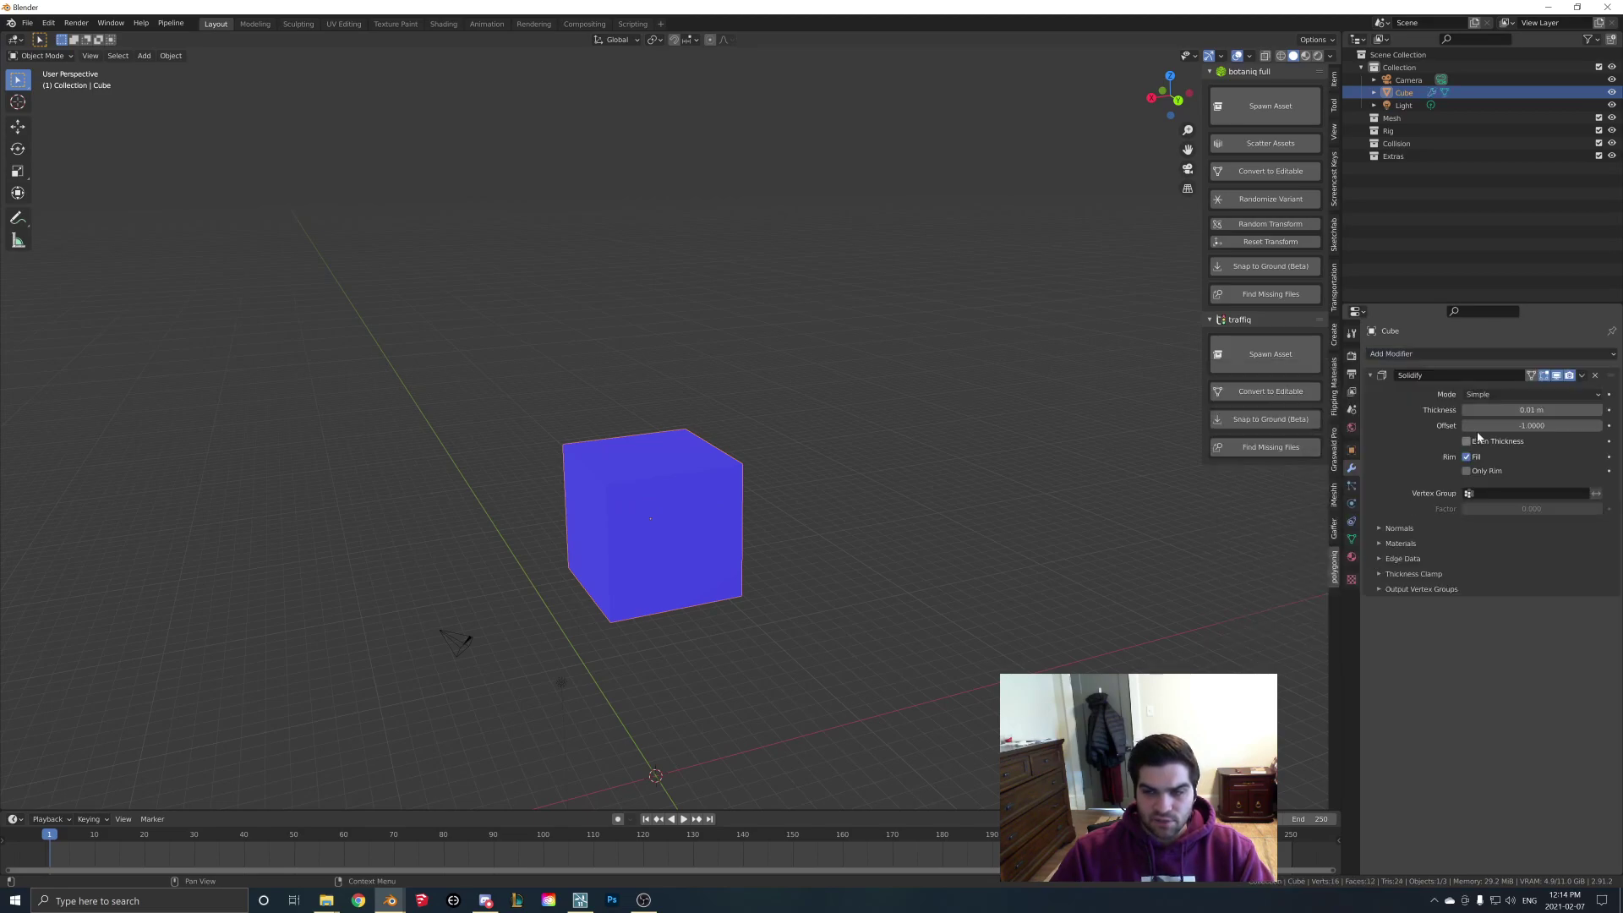
# - Set the thickness of the cube's Solidify modifier to 0.003 m
pyautogui.click(1489, 410)
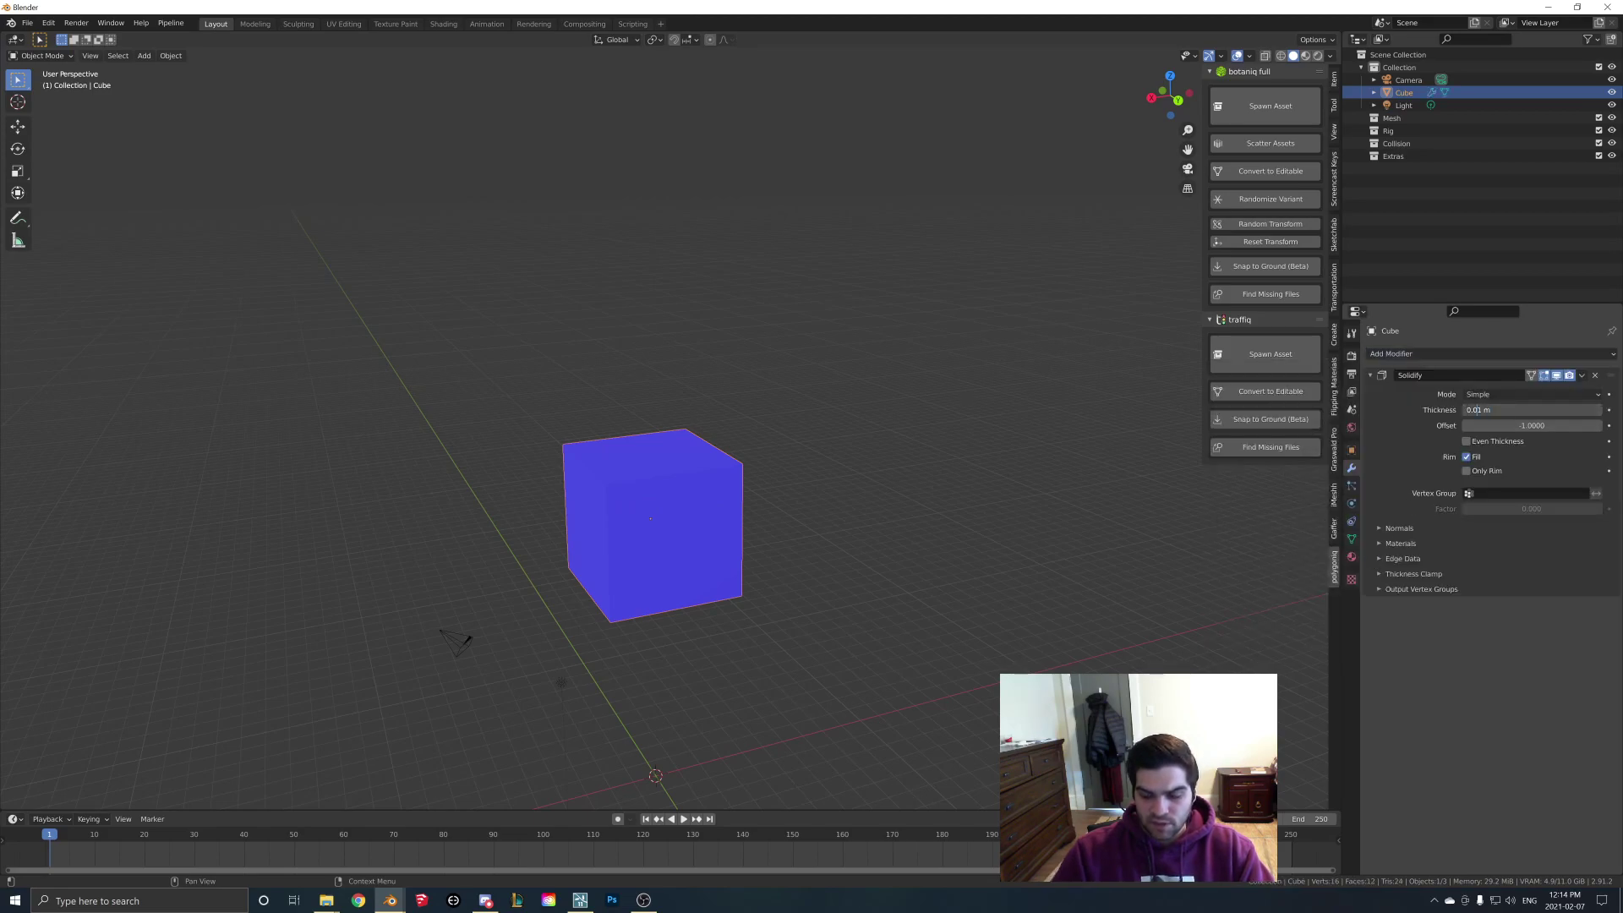
pyautogui.write('0')
pyautogui.press('Return')
pyautogui.scroll(3, 604, 523)
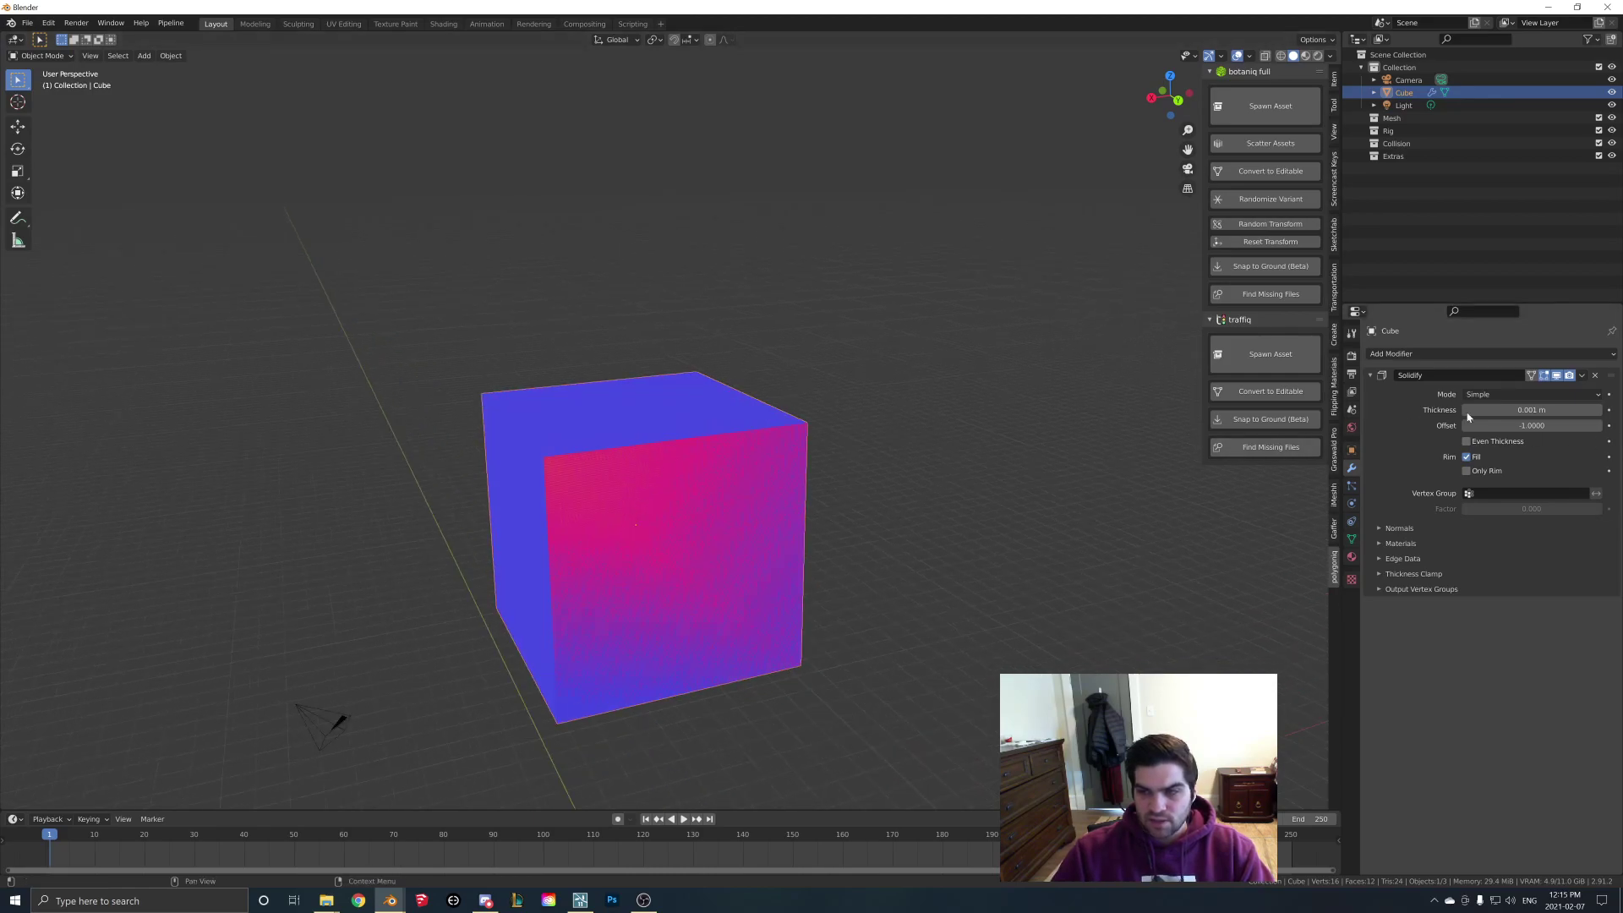
pyautogui.moveTo(1531, 410); pyautogui.dragTo(1538, 410)
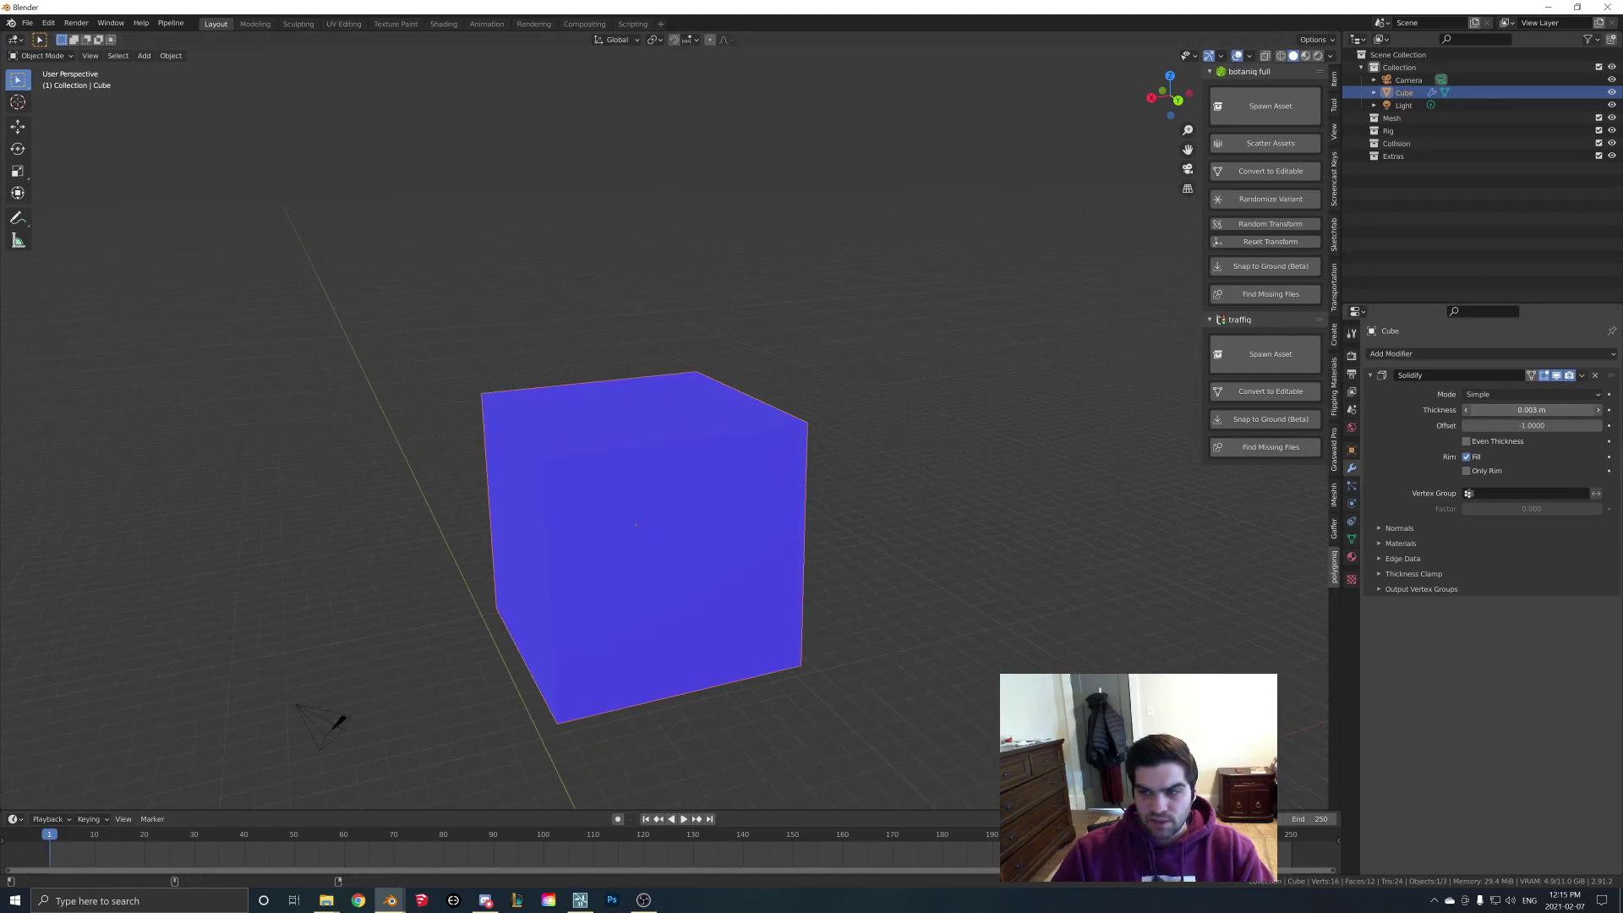
# - Examine the solidified cube from outside and inside to check the face orientation of its thin walls
pyautogui.moveTo(811, 583); pyautogui.dragTo(575, 525, button='middle')
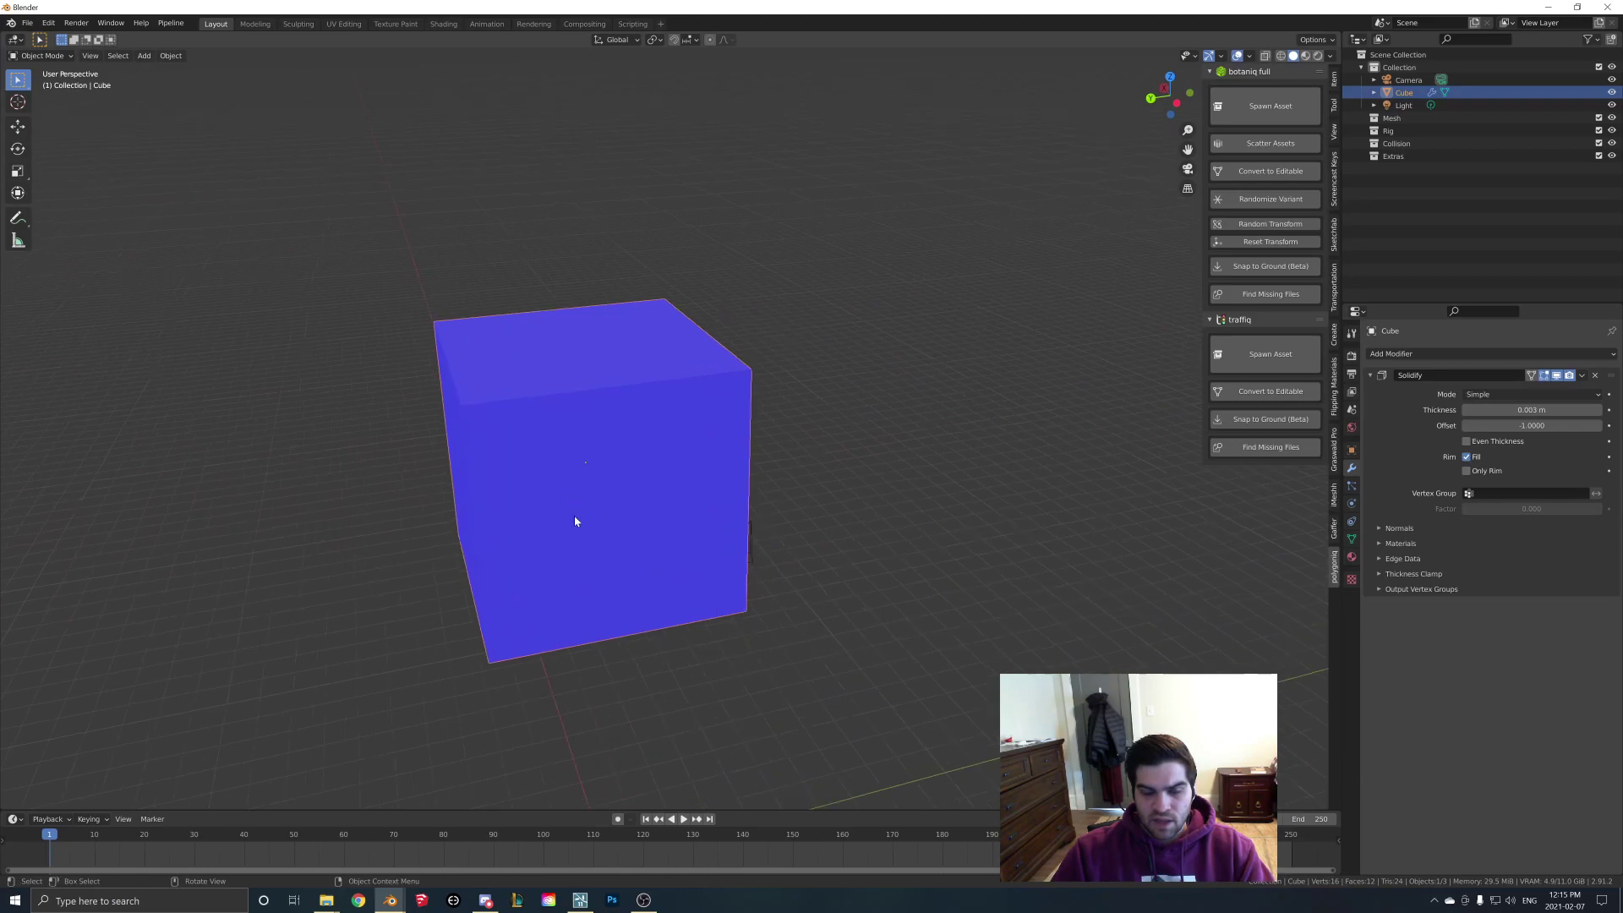
pyautogui.scroll(2, 575, 514)
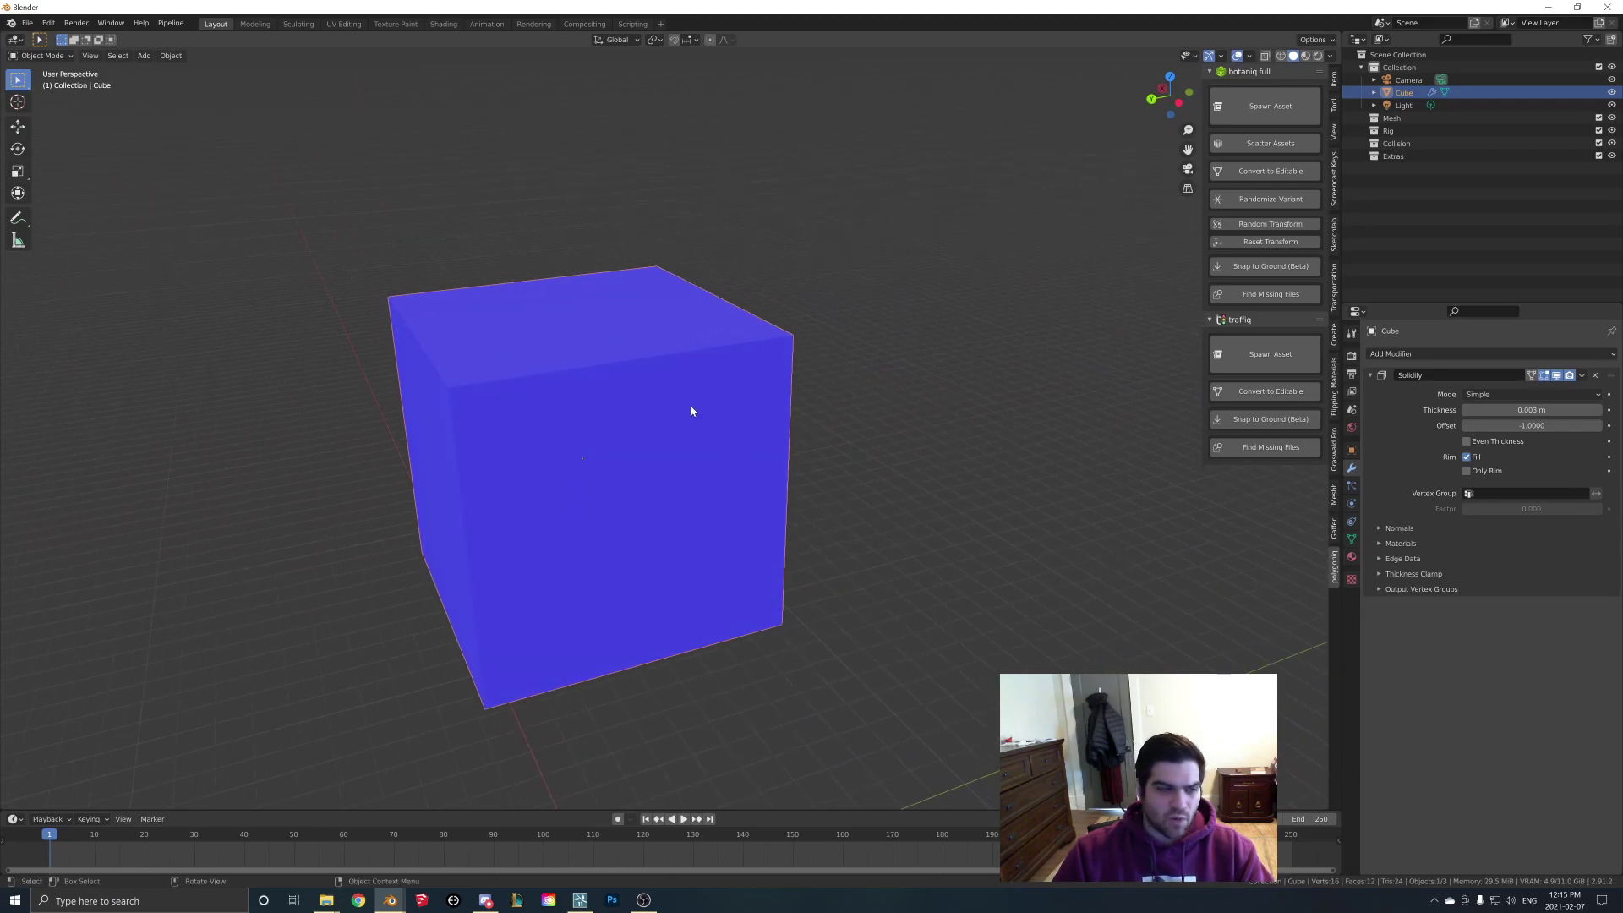
pyautogui.scroll(8, 443, 407)
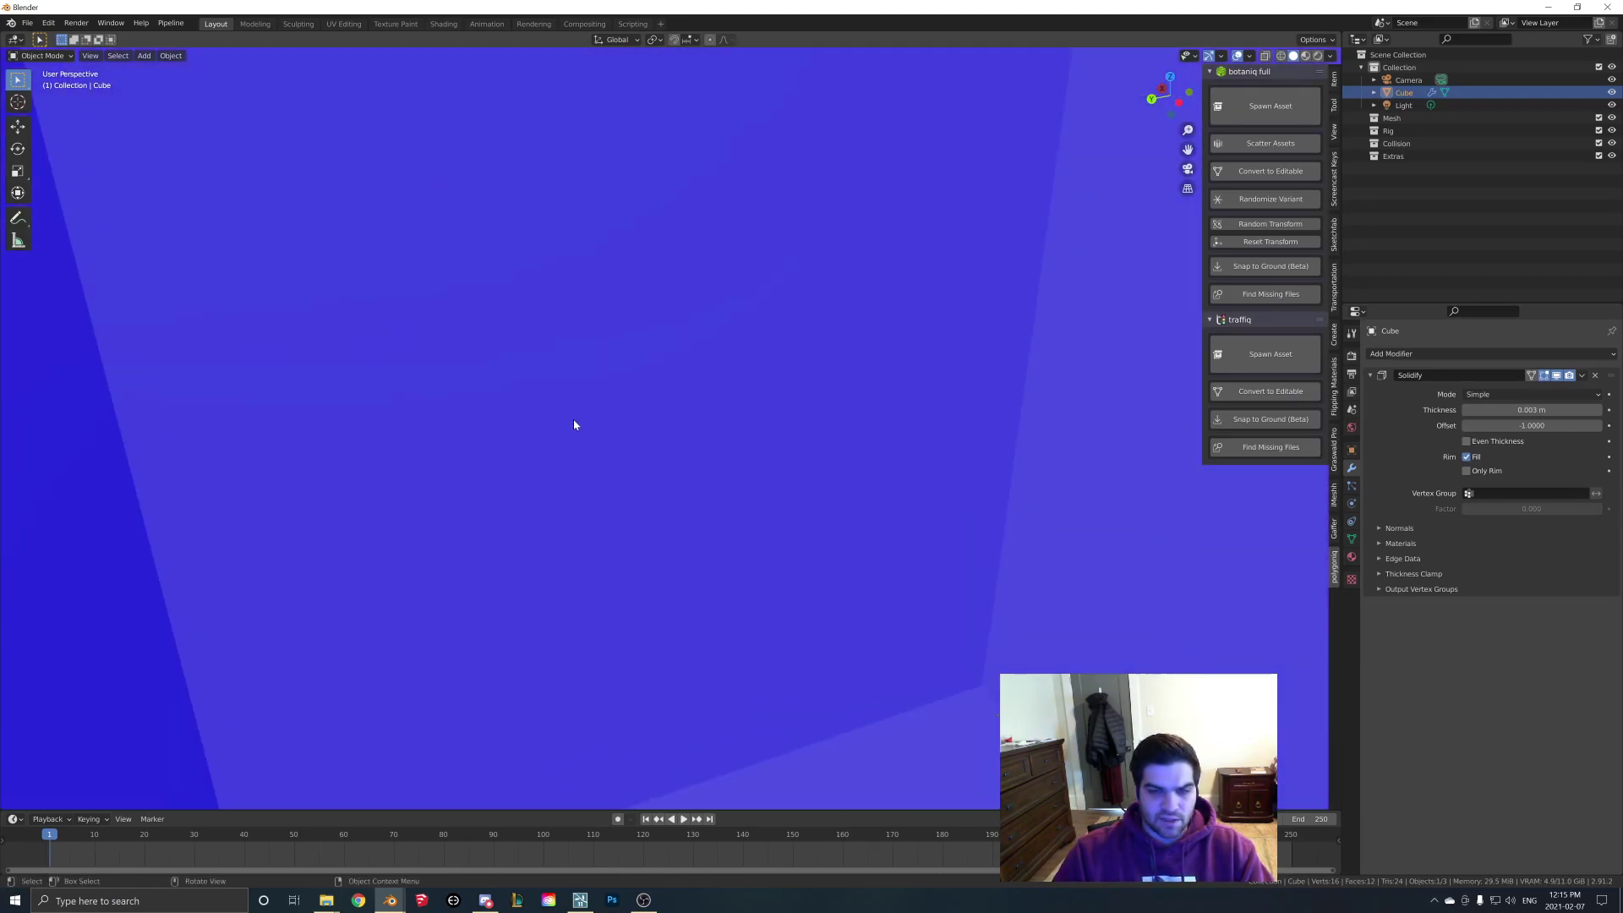
pyautogui.moveTo(573, 423); pyautogui.dragTo(956, 445, button='middle')
pyautogui.scroll(-8, 862, 417)
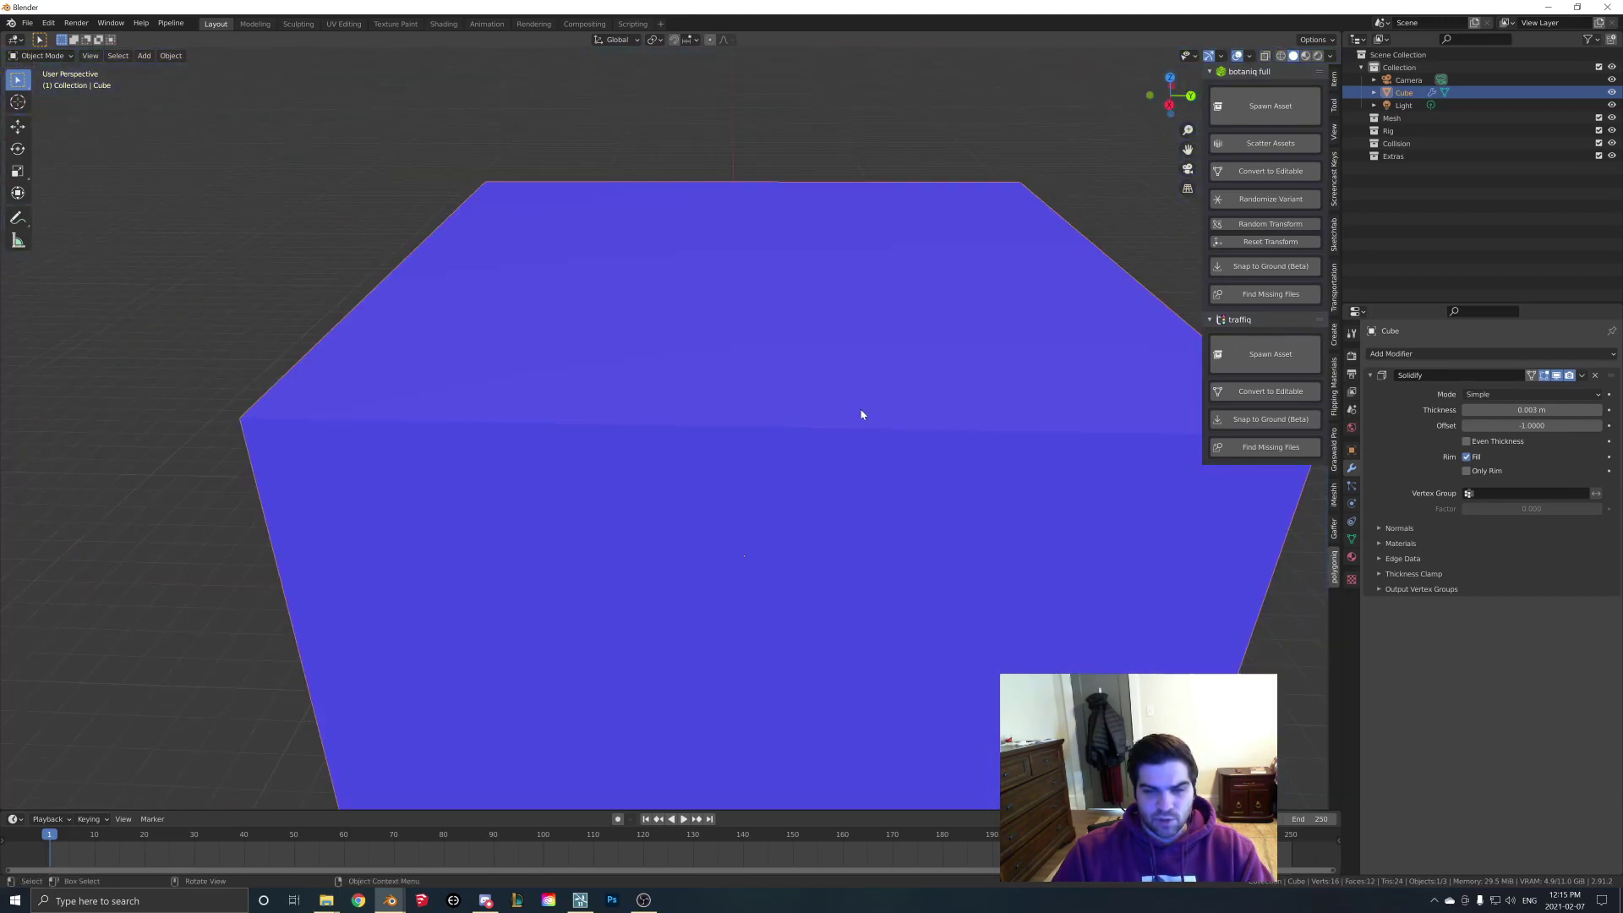
pyautogui.scroll(5, 853, 436)
pyautogui.moveTo(623, 428); pyautogui.dragTo(712, 346, button='middle')
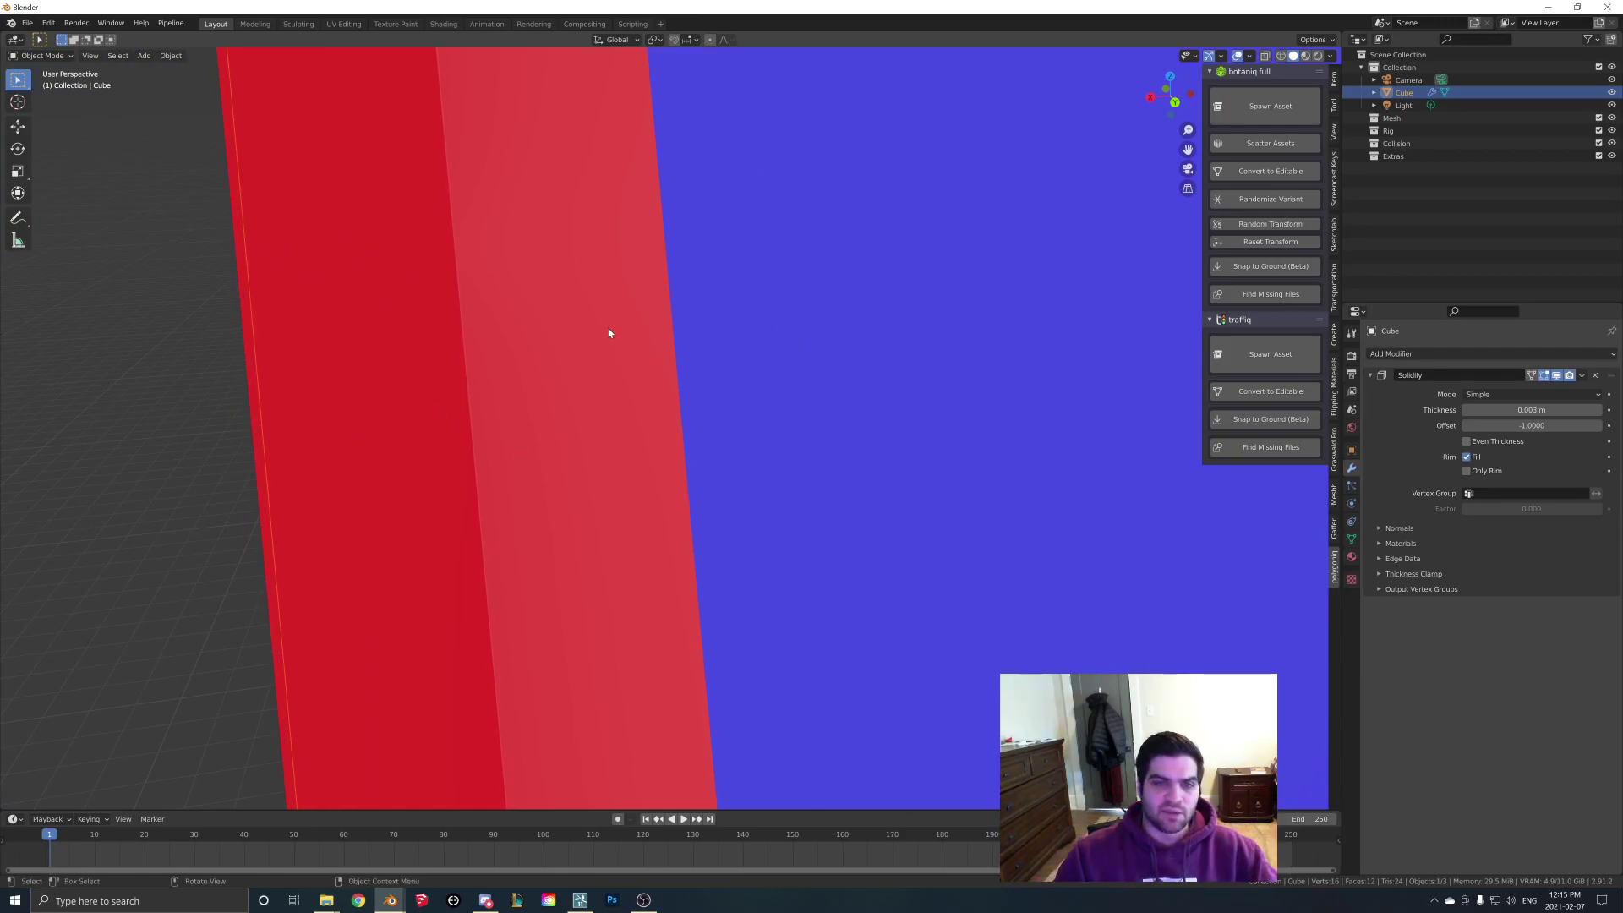
pyautogui.scroll(-6, 610, 331)
pyautogui.moveTo(623, 338); pyautogui.dragTo(677, 273, button='middle')
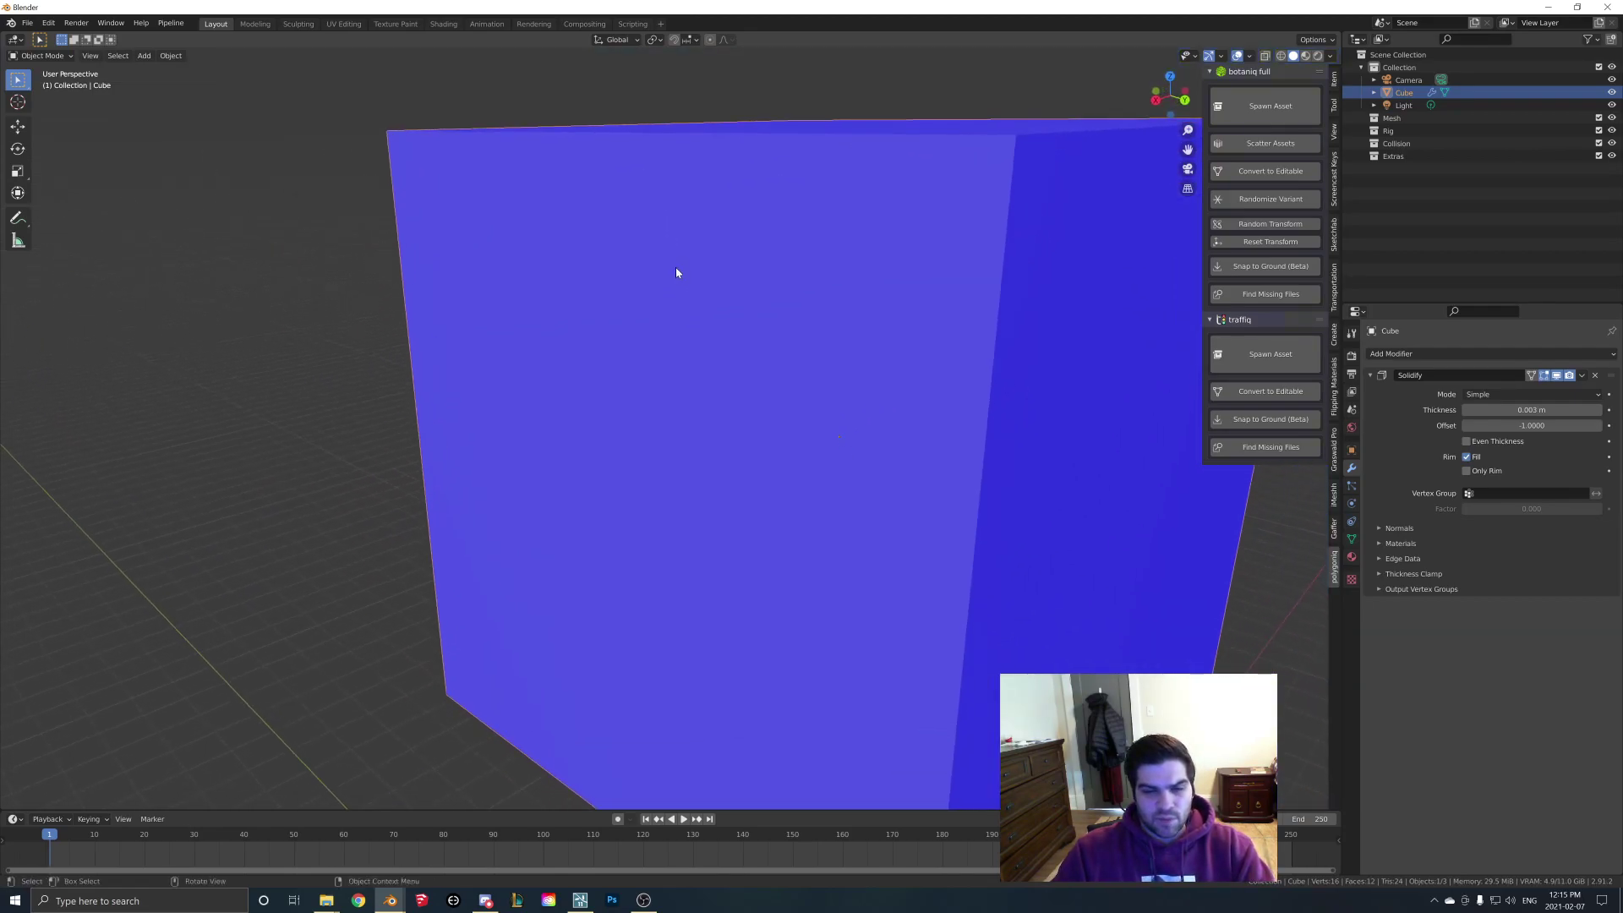
pyautogui.scroll(3, 702, 321)
pyautogui.moveTo(724, 358)
pyautogui.mouseDown(button='middle')
pyautogui.moveTo(642, 433)
pyautogui.moveTo(737, 378)
pyautogui.mouseUp(button='middle')
pyautogui.scroll(-5, 737, 377)
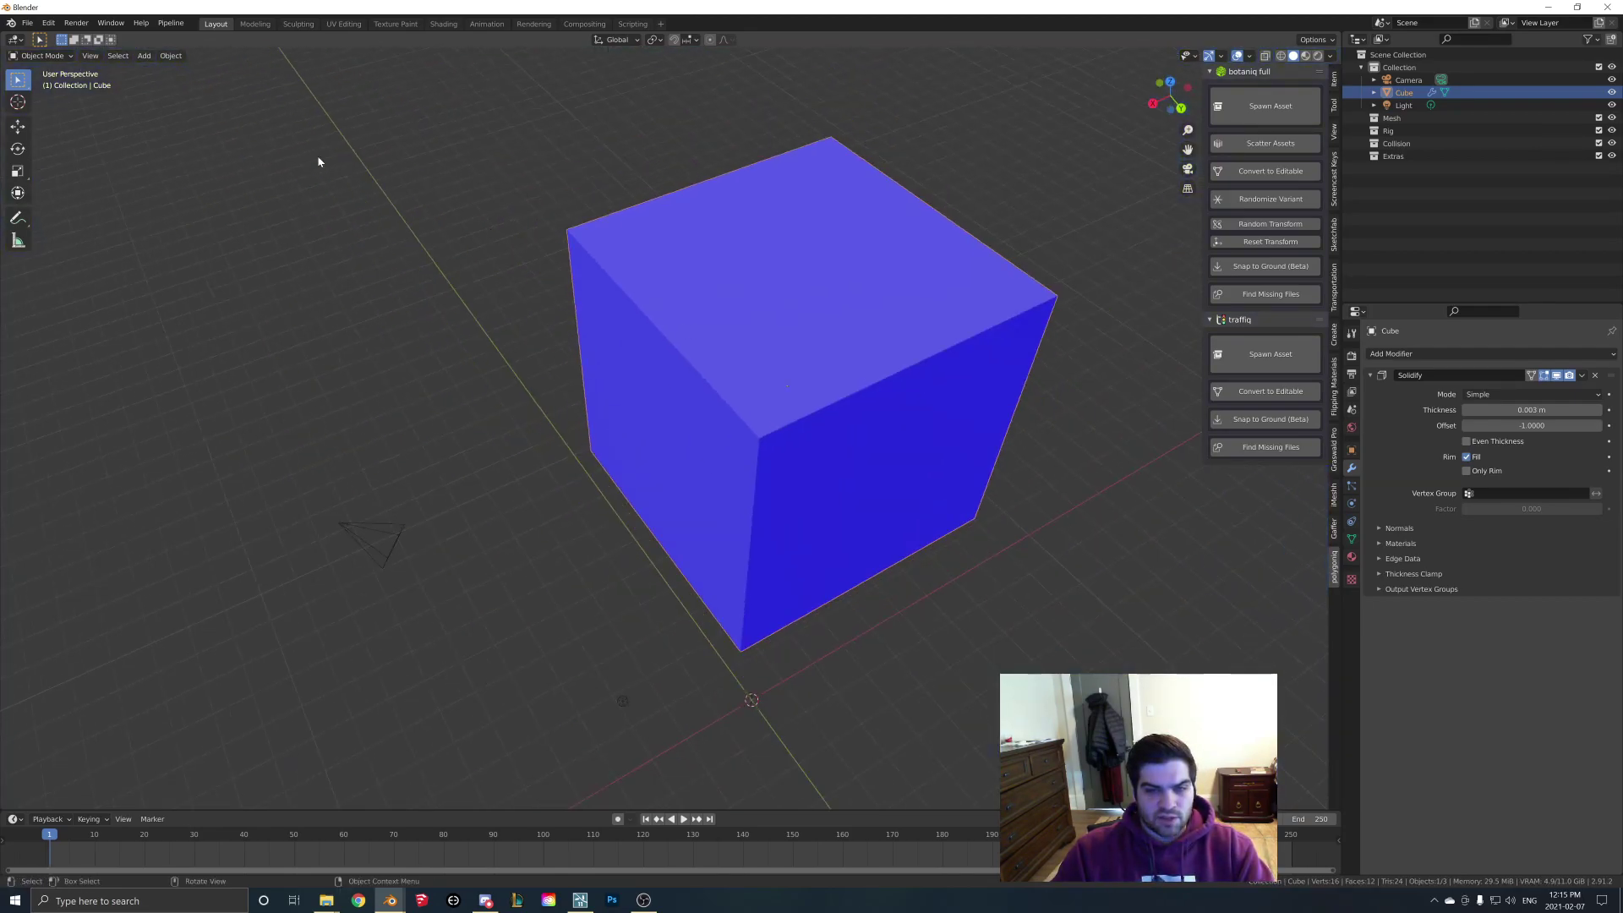
# - Apply the Solidify modifier to the cube and display the viewport in wireframe shading
pyautogui.click(1581, 375)
pyautogui.click(1577, 393)
pyautogui.moveTo(800, 344); pyautogui.dragTo(646, 355, button='middle')
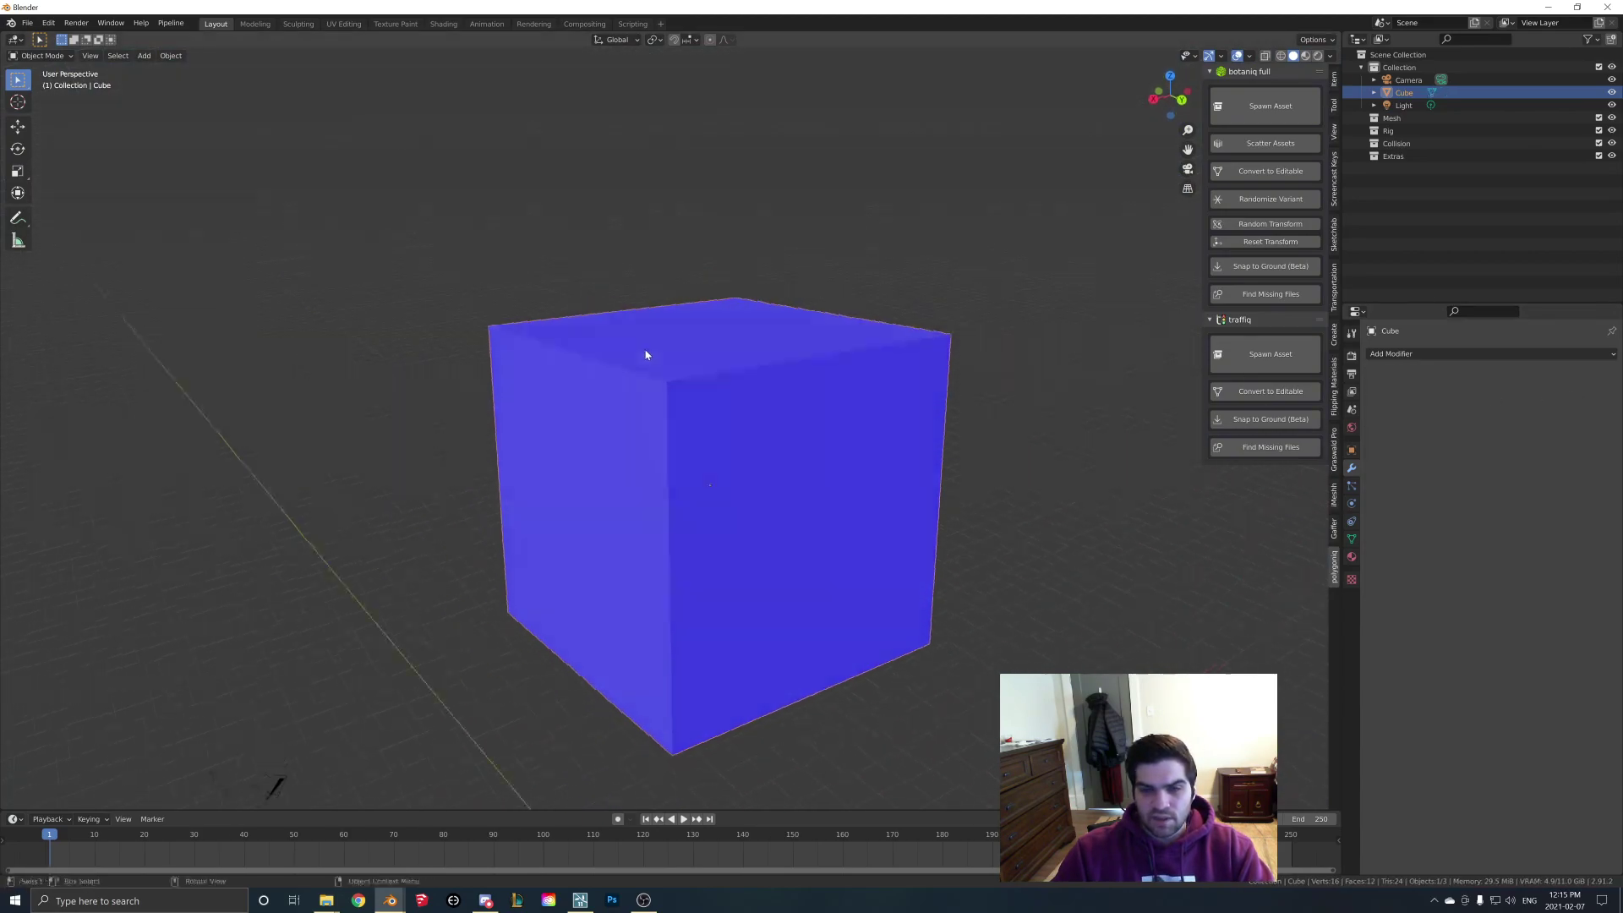
pyautogui.moveTo(750, 438); pyautogui.dragTo(673, 464, button='middle')
pyautogui.press('z')
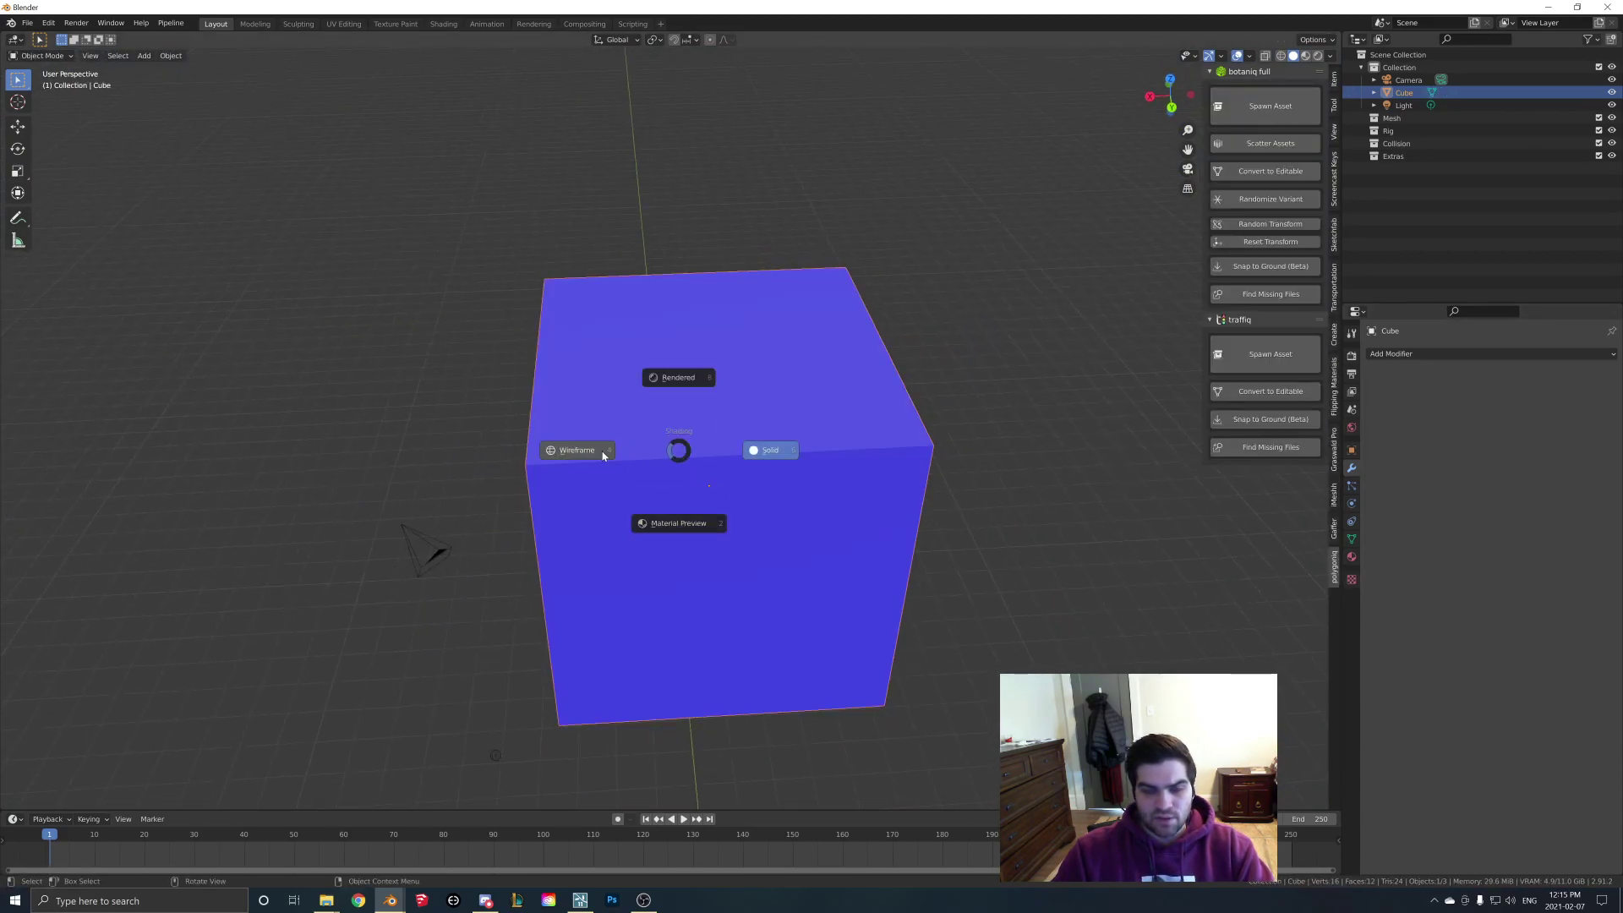
pyautogui.click(602, 454)
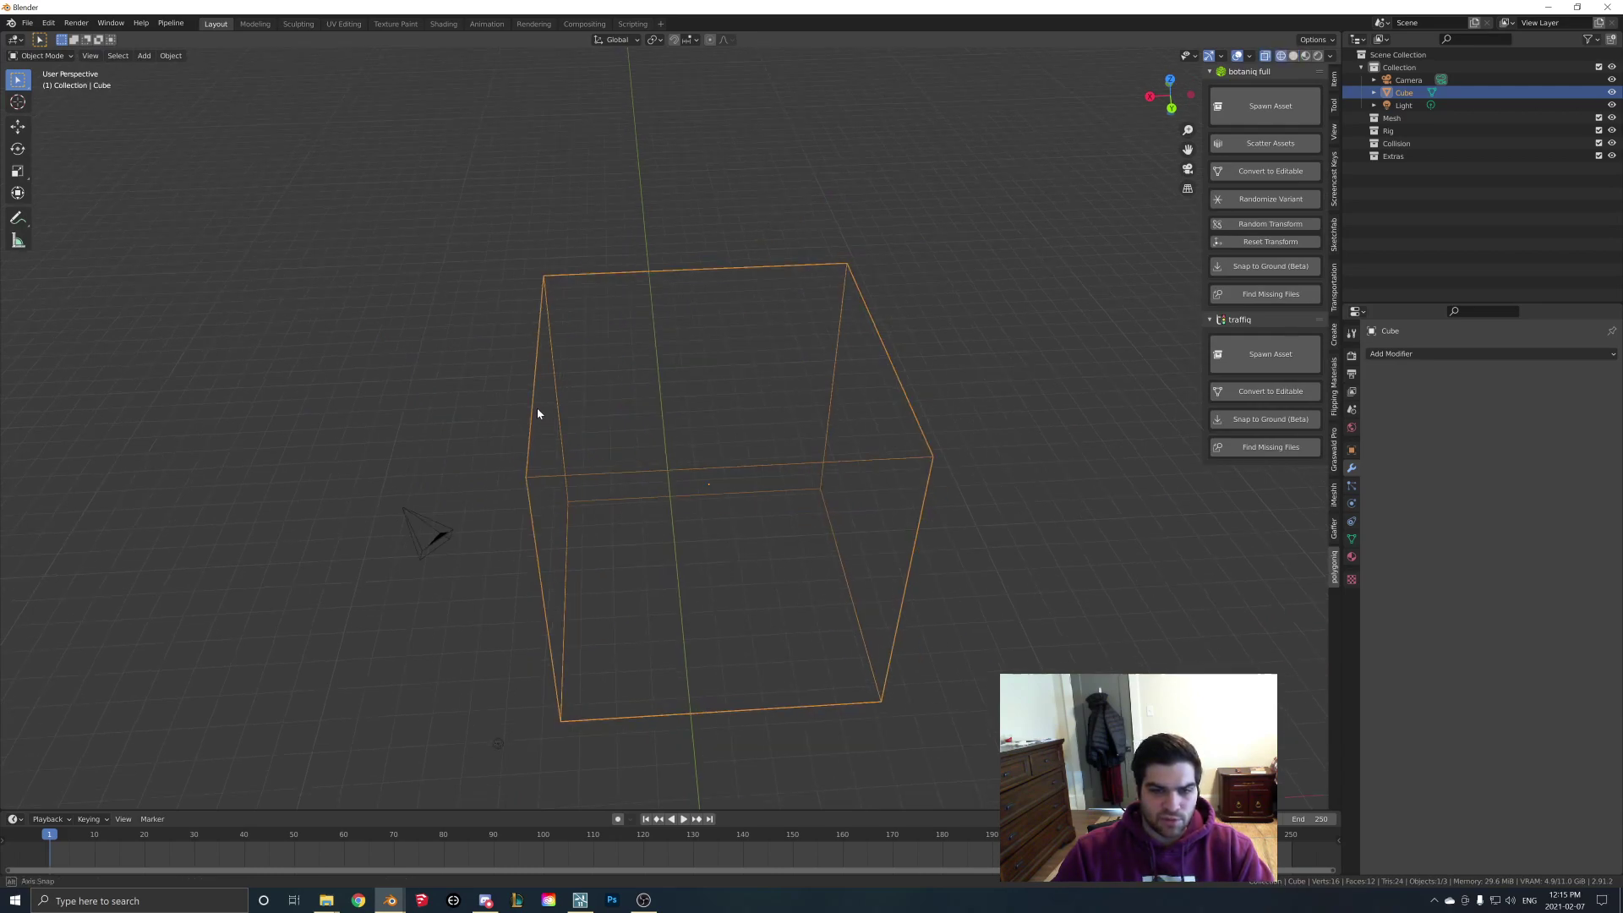
# - Examine the cube's edges in wireframe up close to check the inner and outer wall surfaces
pyautogui.scroll(8, 537, 414)
pyautogui.scroll(3, 572, 453)
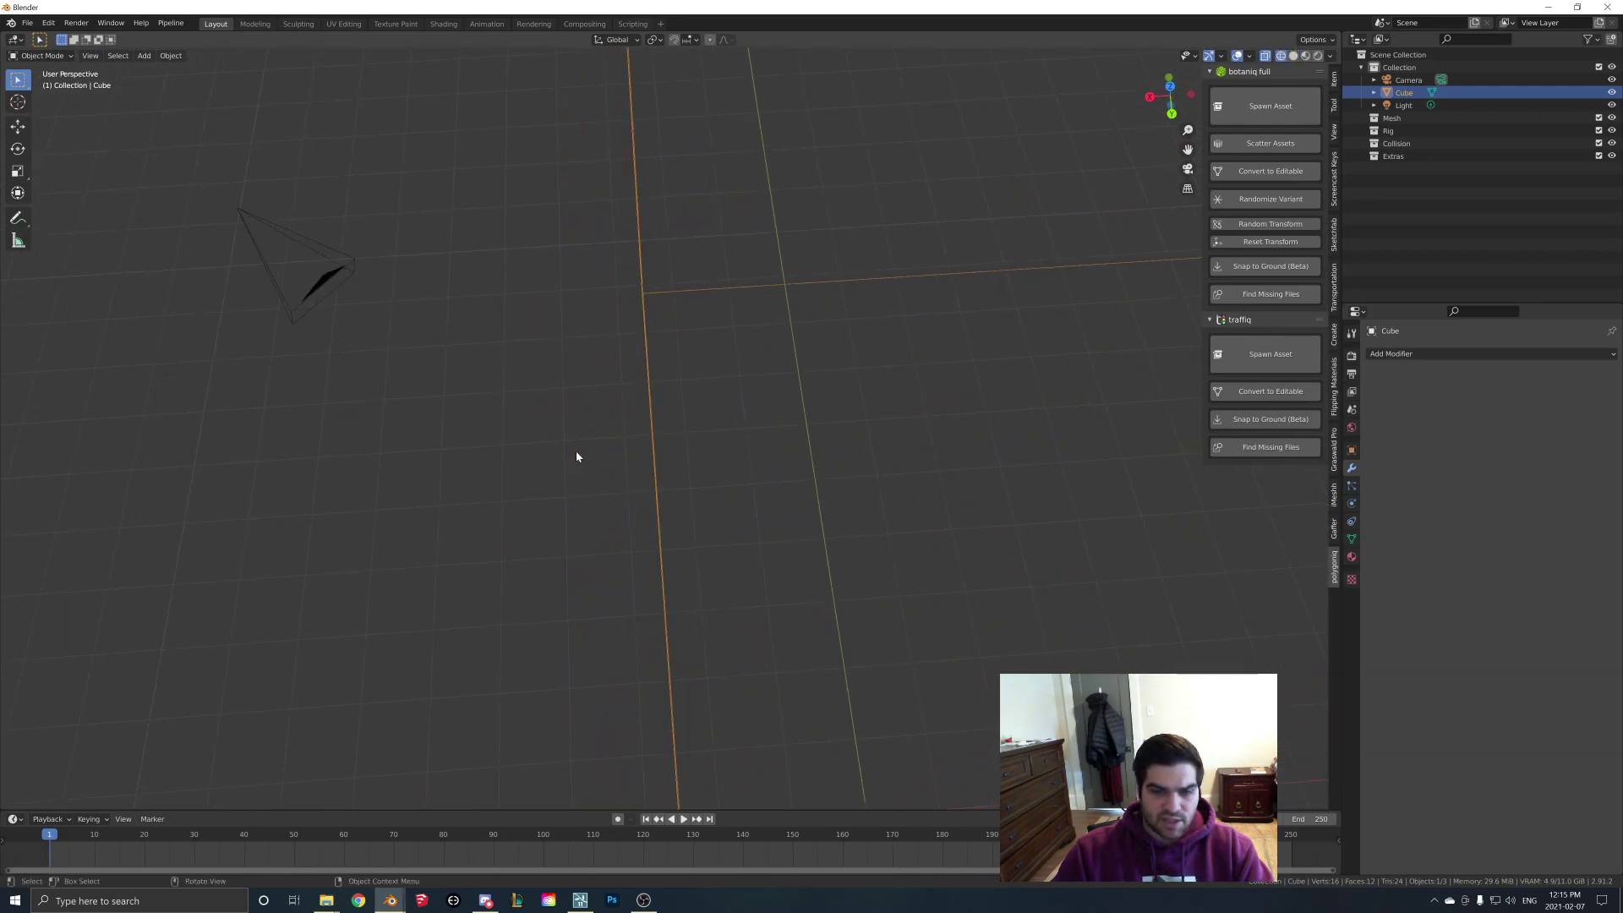
pyautogui.scroll(1, 575, 449)
pyautogui.scroll(-2, 585, 435)
pyautogui.keyDown('shift'); pyautogui.moveTo(606, 439); pyautogui.dragTo(594, 445, button='middle'); pyautogui.keyUp('shift')
pyautogui.scroll(-1, 589, 441)
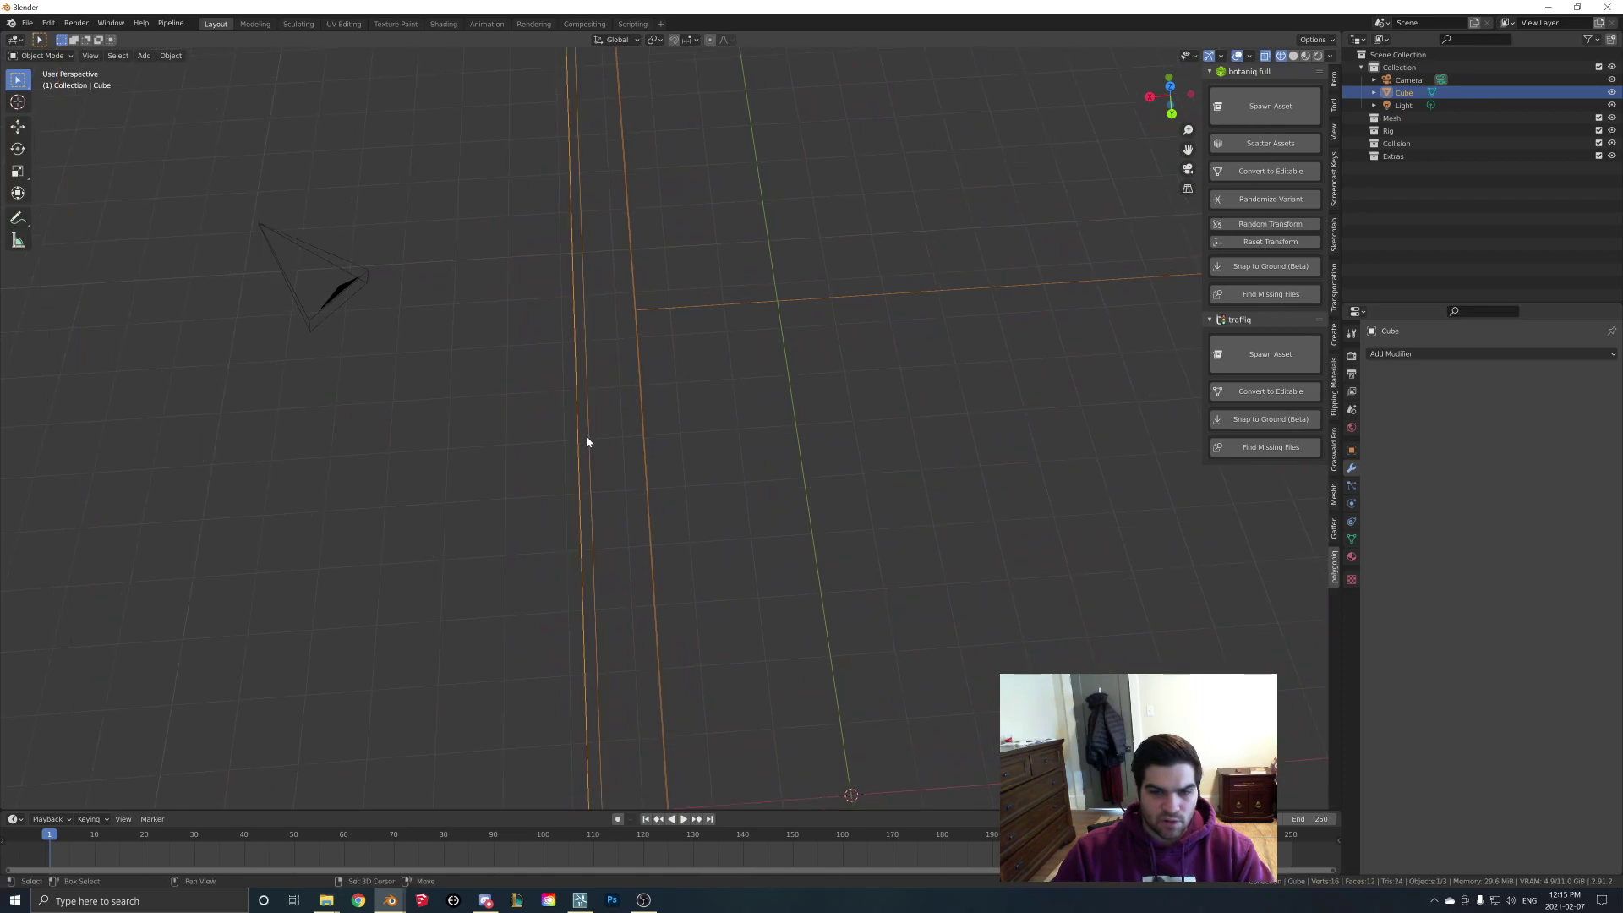
pyautogui.scroll(-1, 541, 445)
pyautogui.moveTo(637, 389)
pyautogui.keyDown('shift'); pyautogui.mouseDown(button='middle')
pyautogui.moveTo(541, 446)
pyautogui.moveTo(631, 359)
pyautogui.moveTo(636, 410)
pyautogui.mouseUp(button='middle'); pyautogui.keyUp('shift')
pyautogui.scroll(-5, 629, 362)
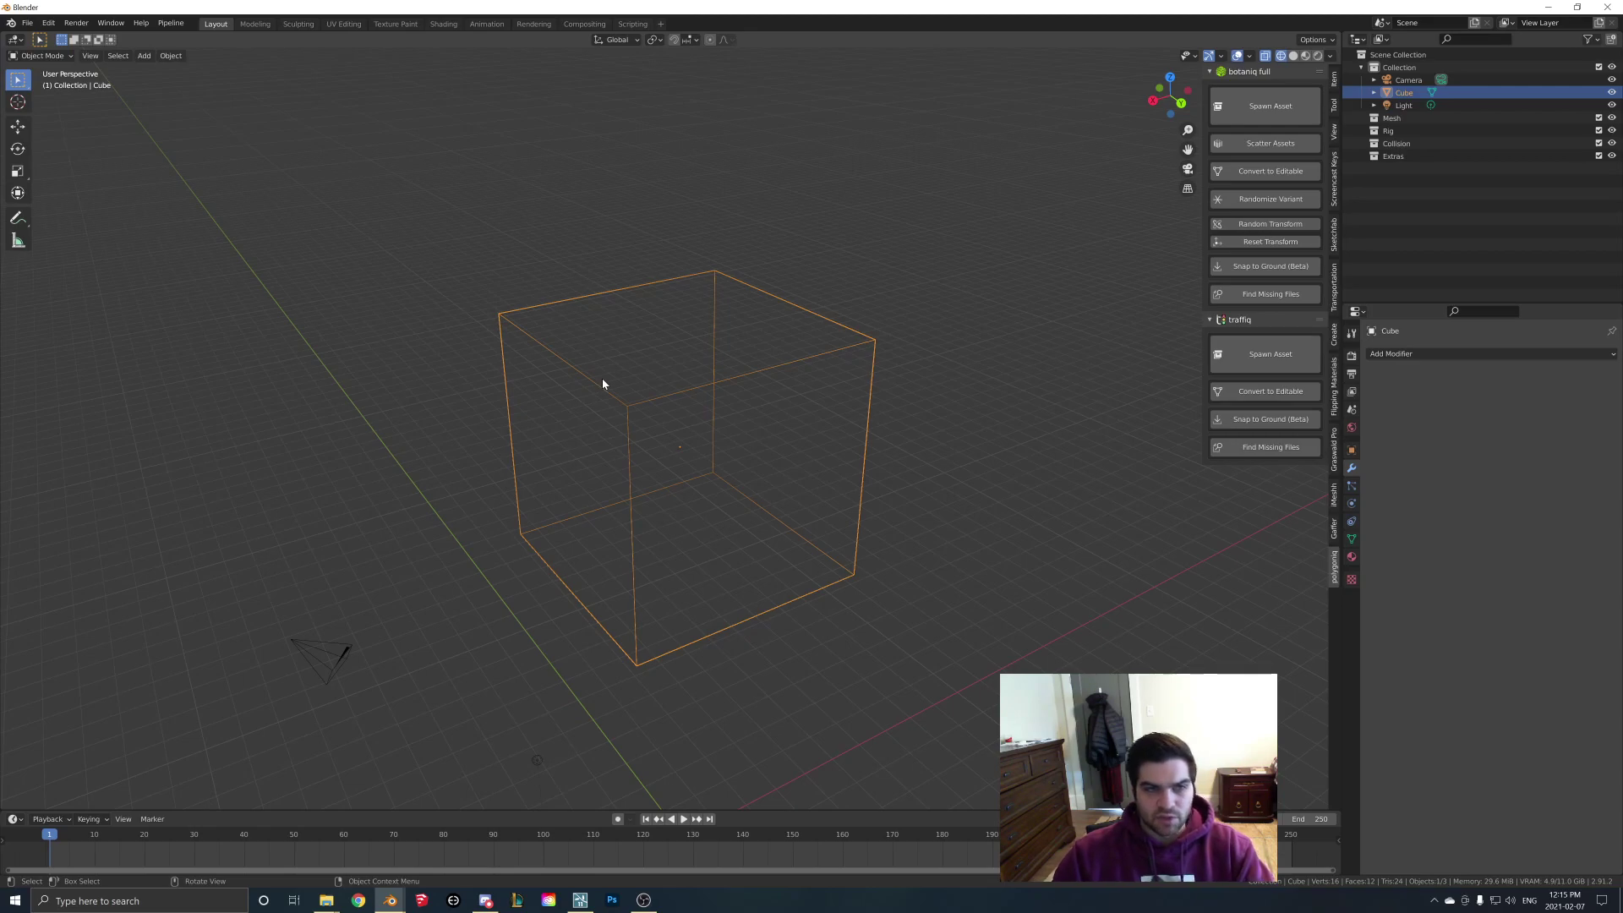
# - Delete the previous Invisible.fbx from the Desktop and export the thickened cube there as FBX under that name
pyautogui.click(27, 22)
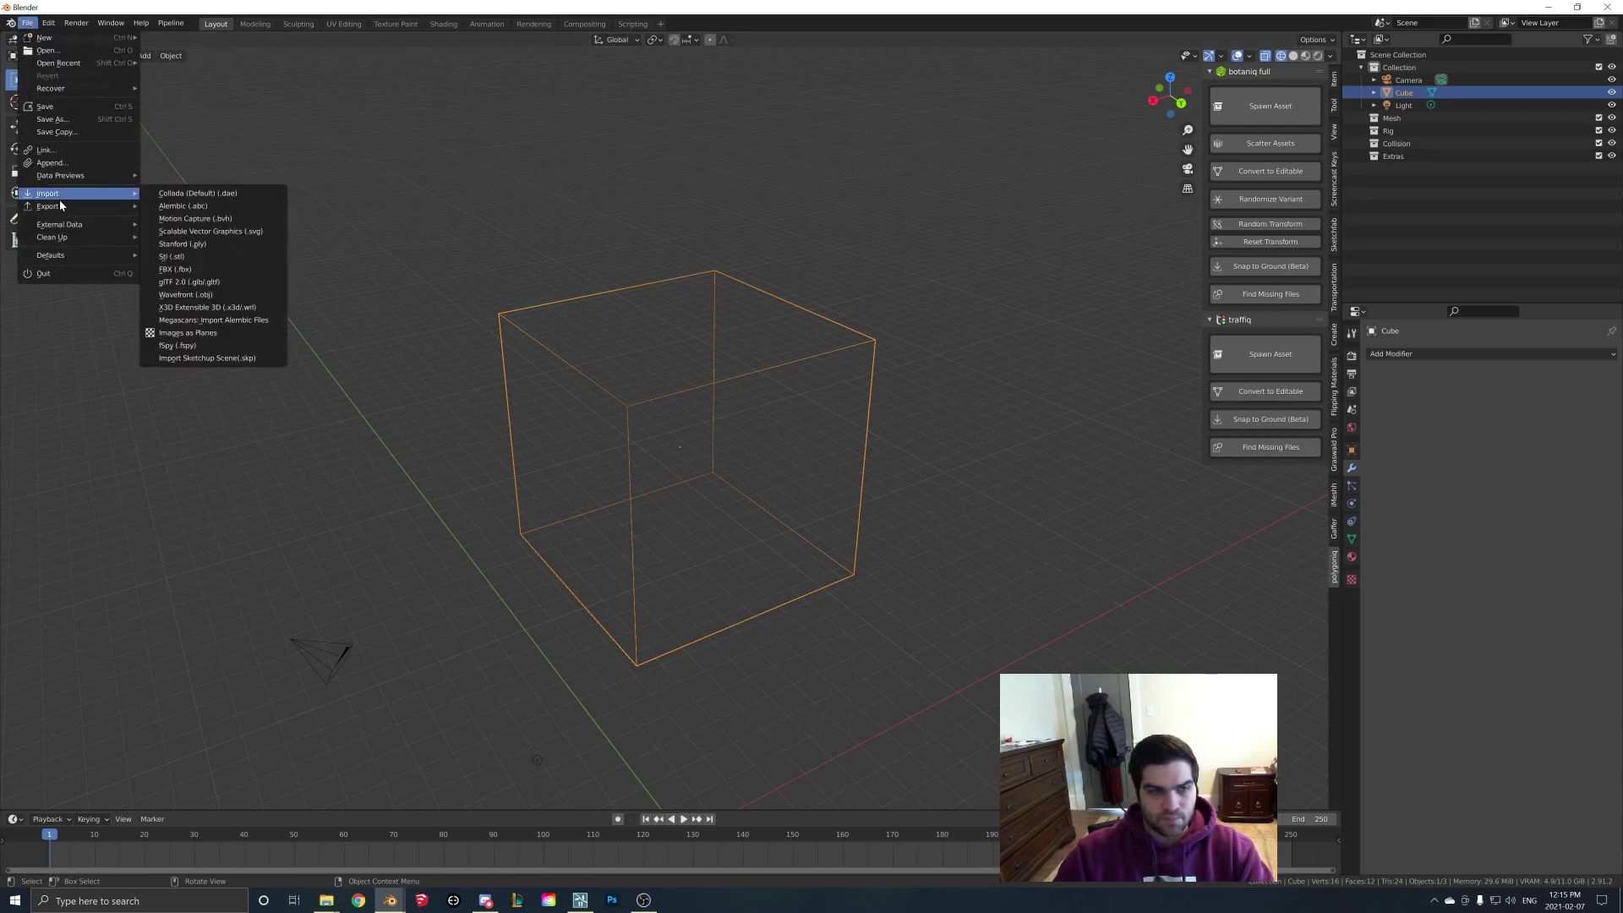
pyautogui.moveTo(63, 211)
pyautogui.click(203, 288)
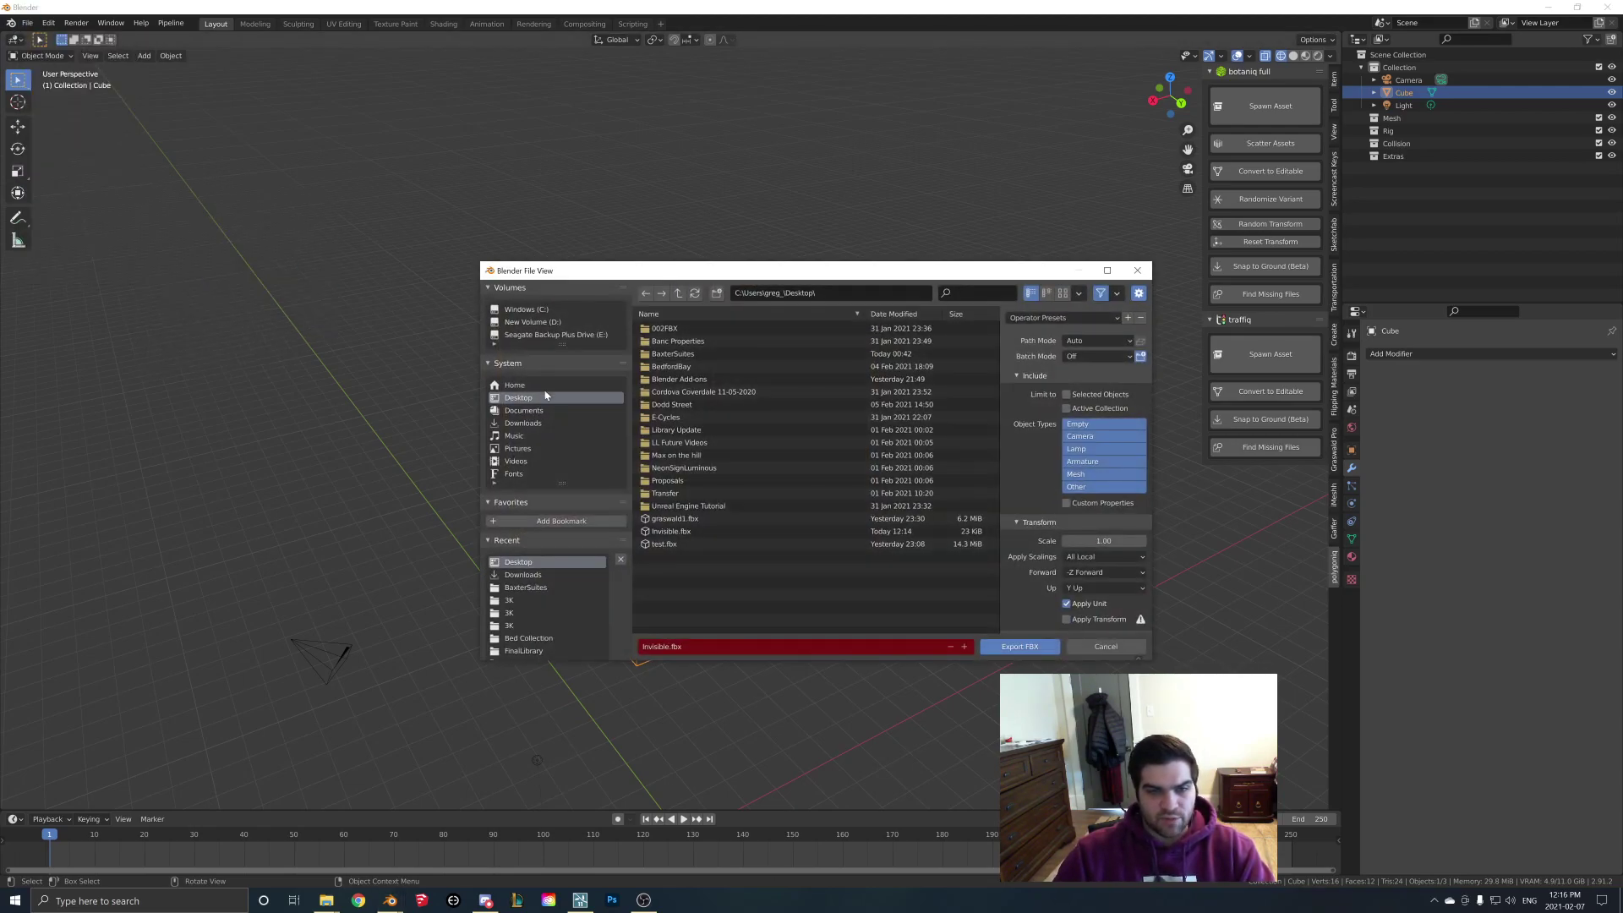
pyautogui.rightClick(643, 532)
pyautogui.click(642, 544)
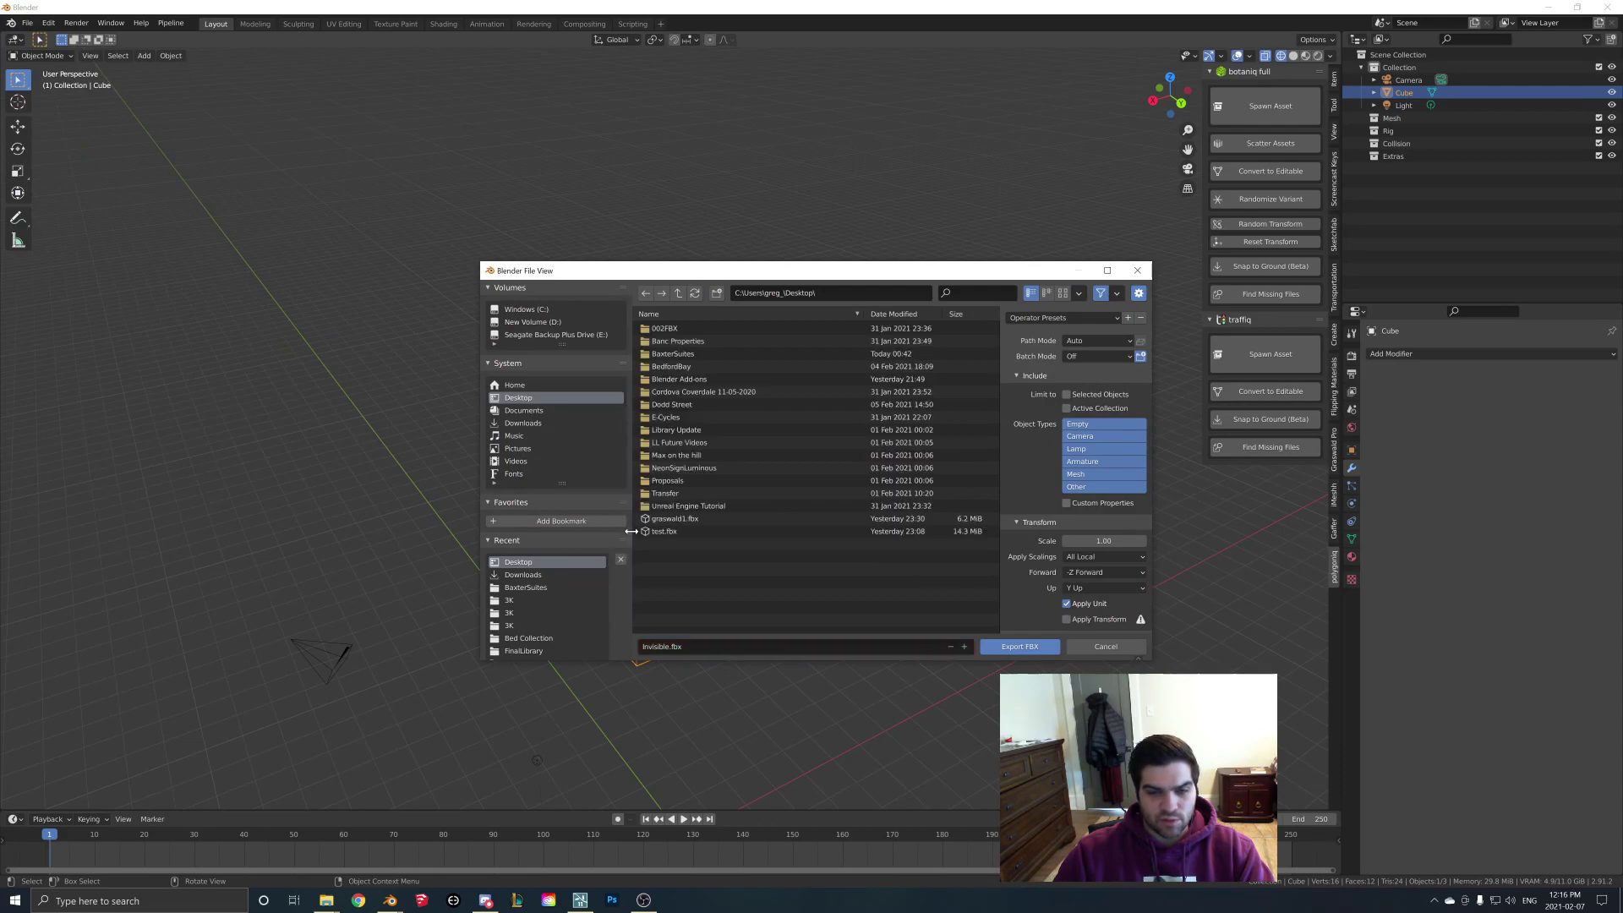
pyautogui.click(1019, 647)
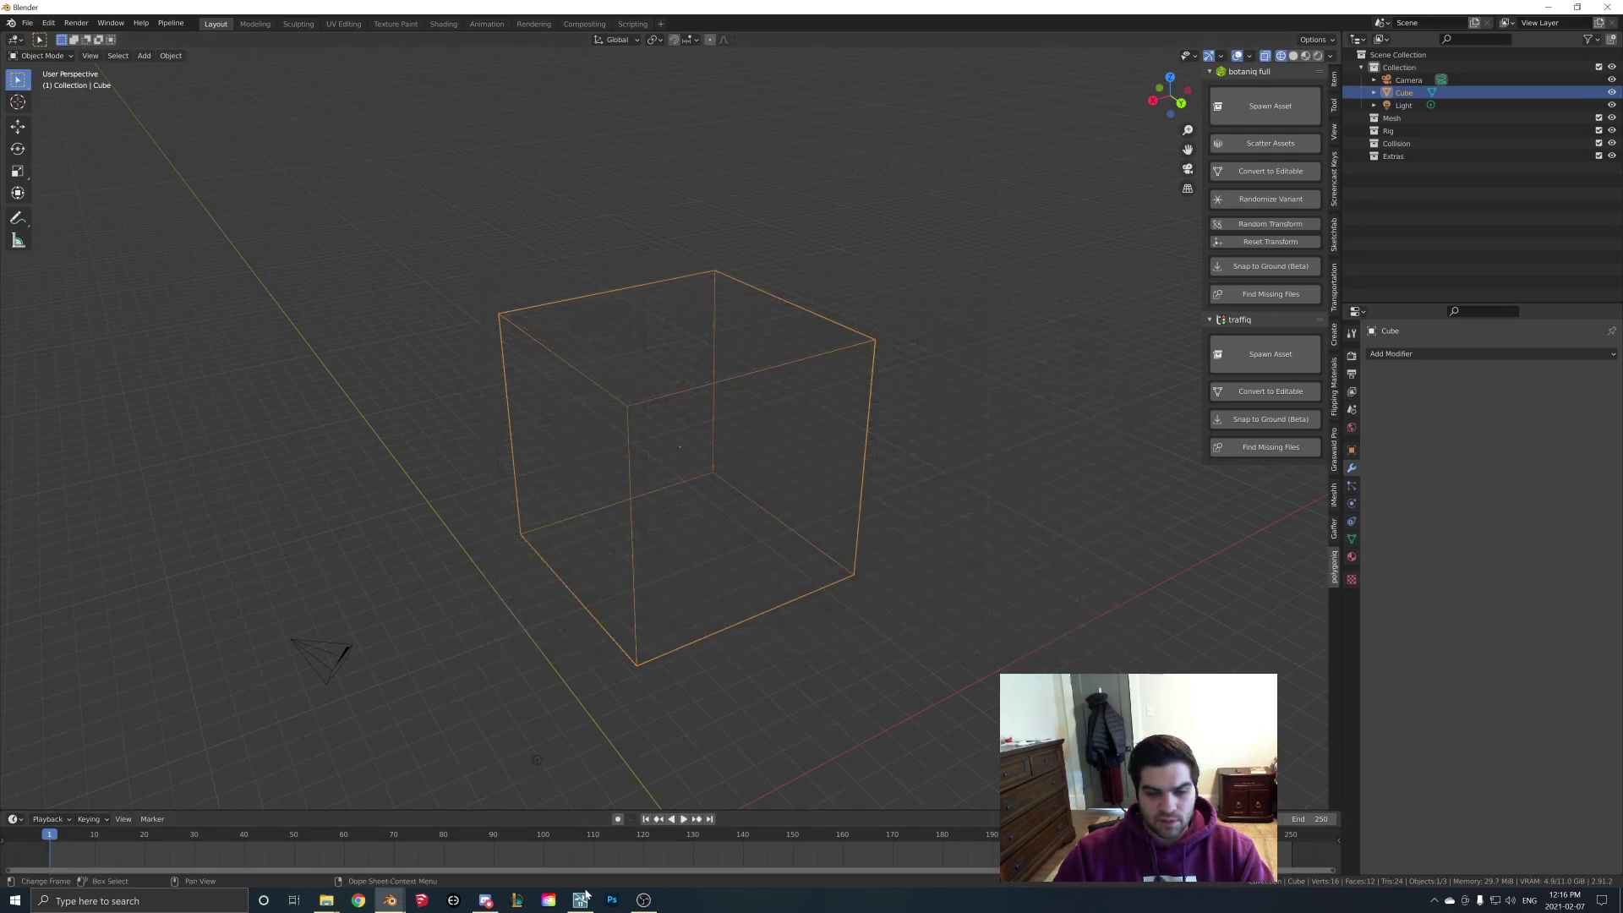
# - Switch to Lumion and reload the Invisible model with the thickened cube
pyautogui.hotkey('alt', 'Tab')
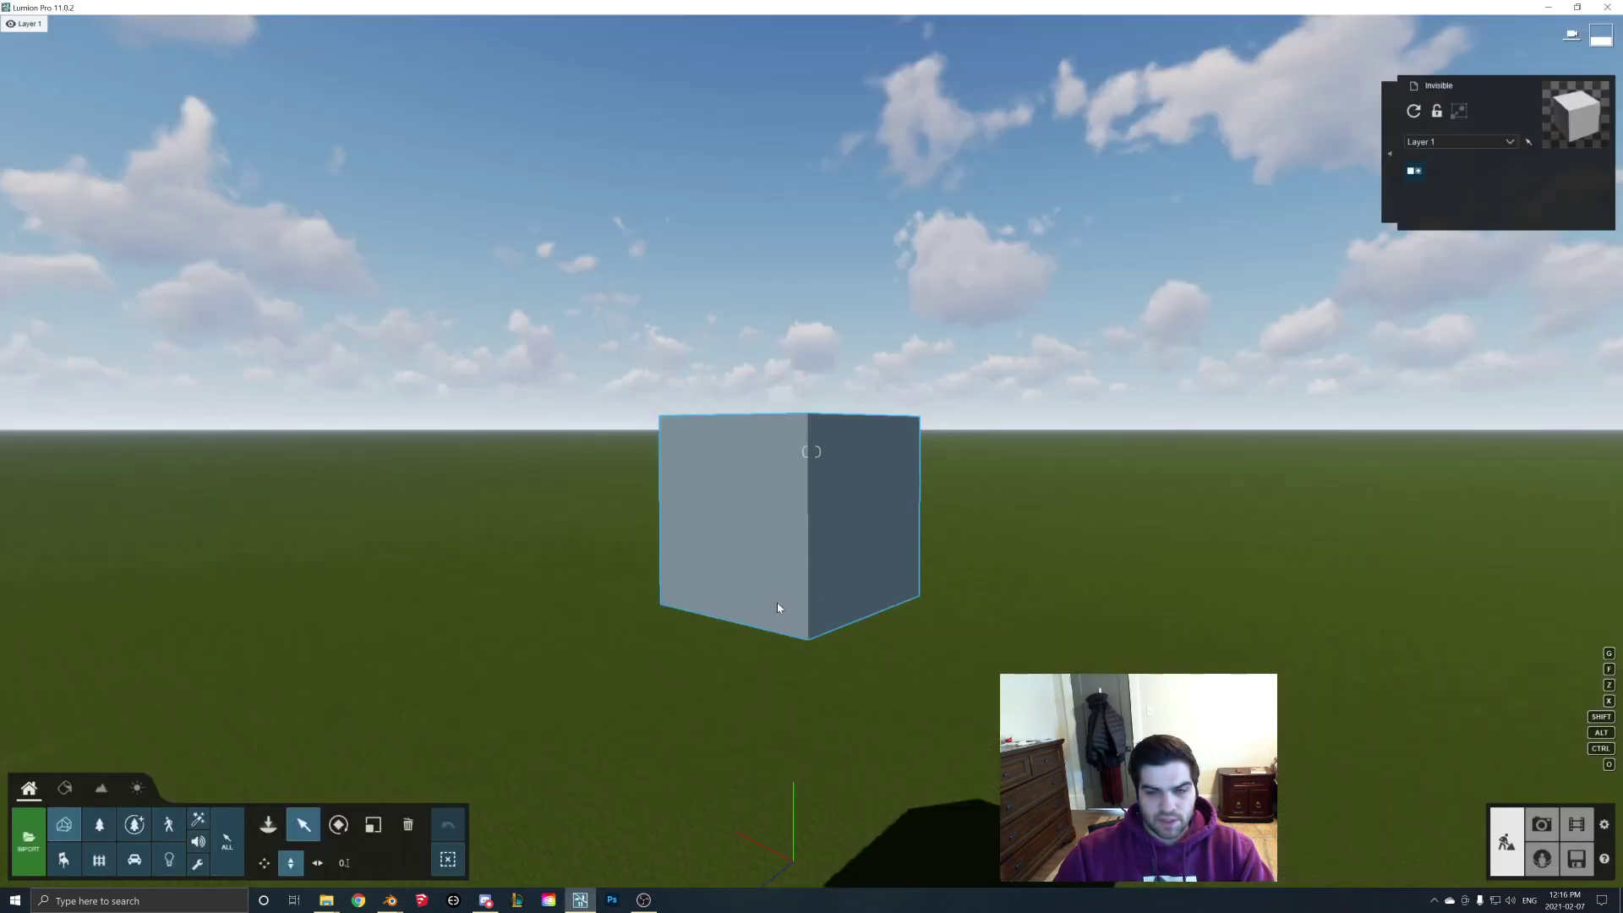
pyautogui.click(1413, 111)
# - Move inside the reloaded cube and back out to check how its inner and outer faces are displayed
pyautogui.moveTo(1016, 382); pyautogui.dragTo(811, 452, button='right')
pyautogui.press('w')
pyautogui.press('w')
pyautogui.moveTo(859, 510); pyautogui.dragTo(760, 609, button='right')
pyautogui.press('d')
pyautogui.moveTo(896, 592); pyautogui.dragTo(934, 515, button='right')
pyautogui.press('a')
pyautogui.moveTo(592, 564); pyautogui.dragTo(716, 447, button='right')
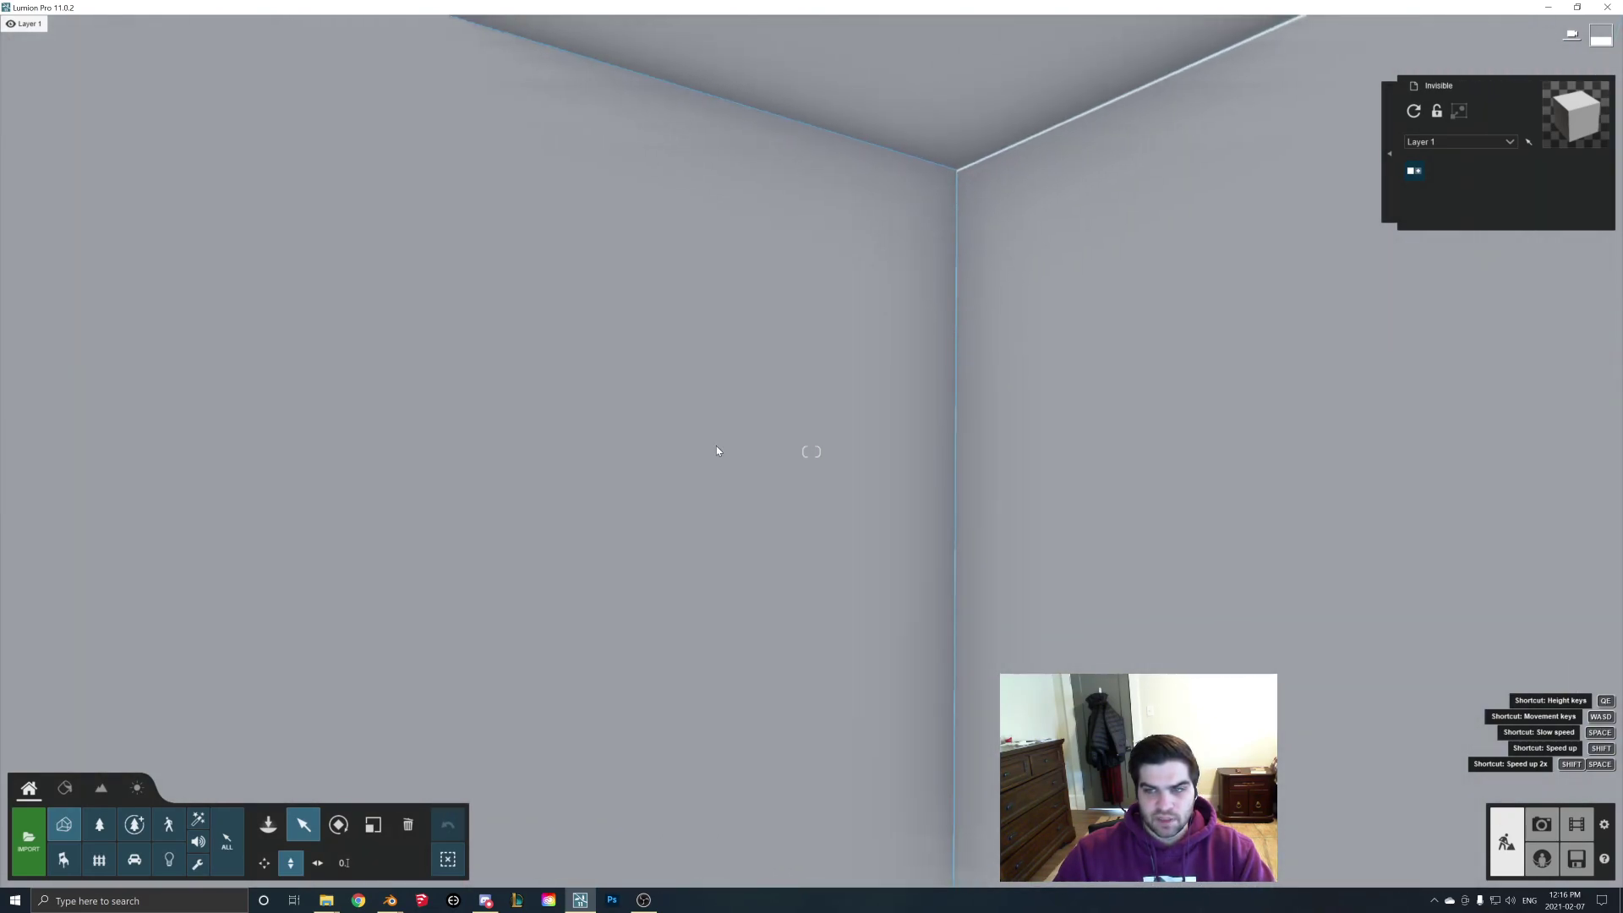
pyautogui.moveTo(990, 128); pyautogui.dragTo(860, 230, button='right')
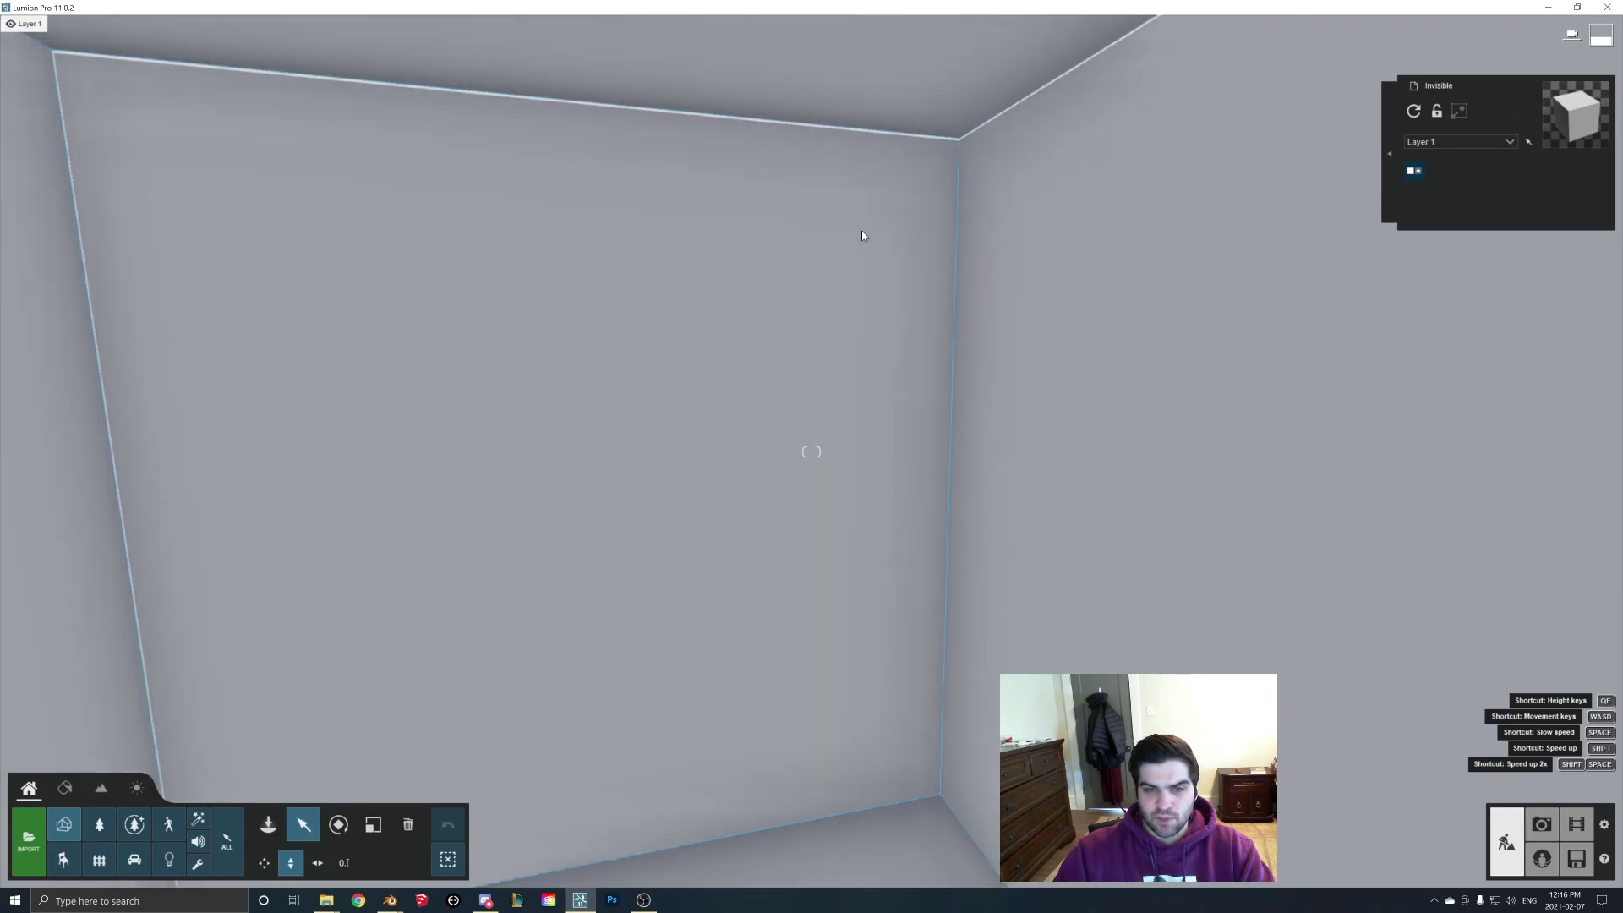
pyautogui.press('s')
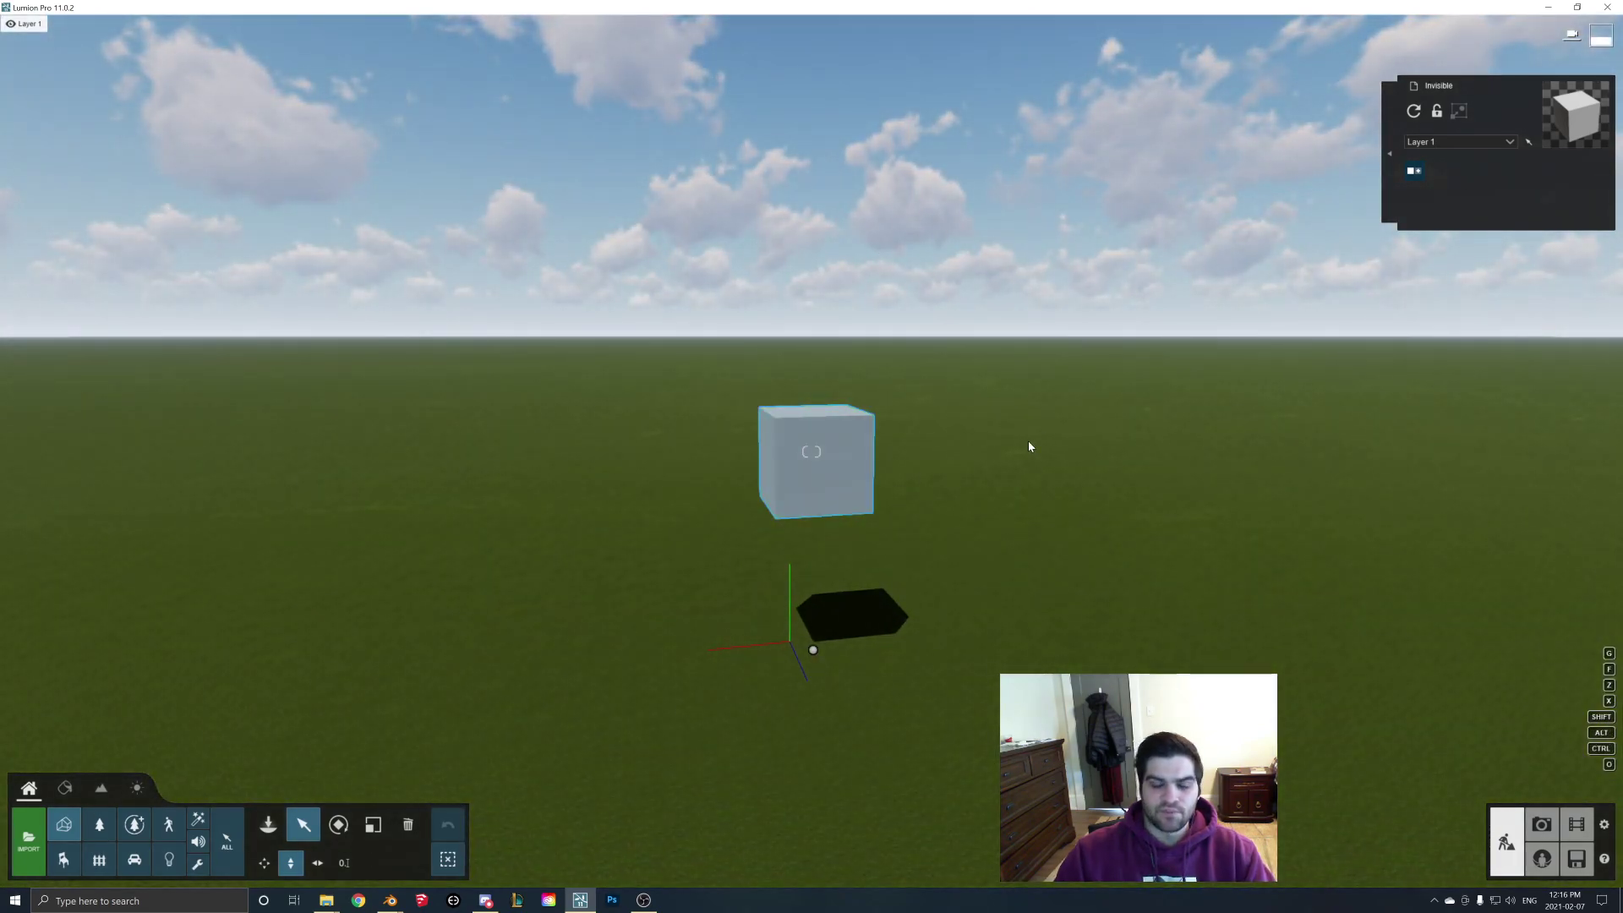